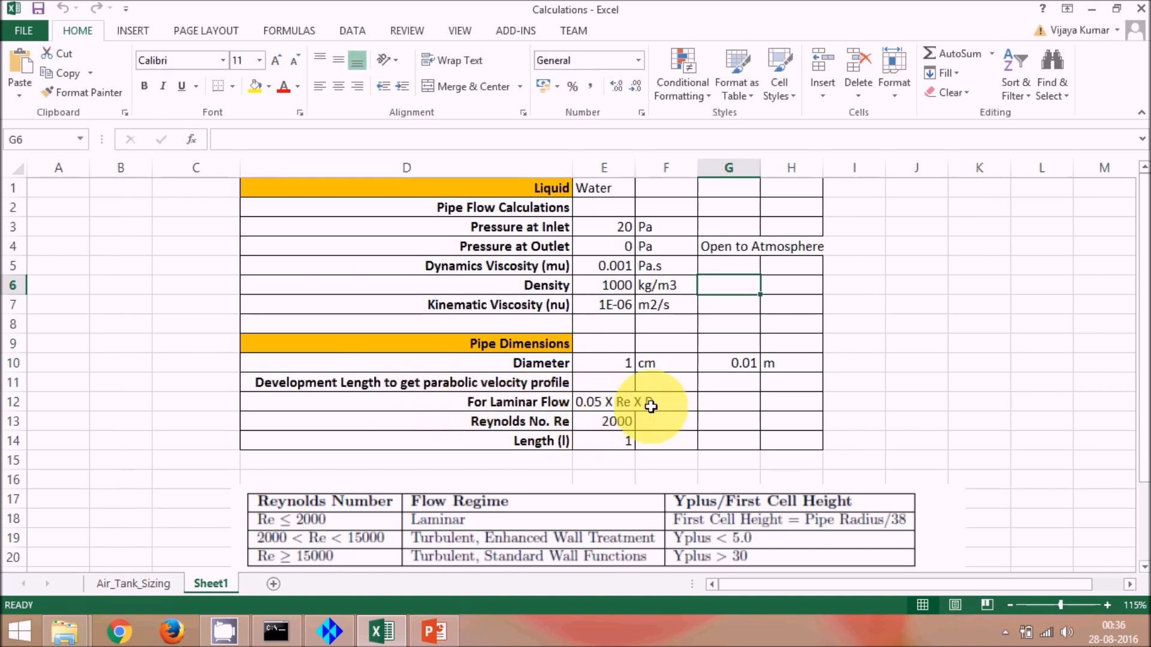
Step: Check the pipe length value in the calculations sheet, then switch to ICEM CFD
{"action": "left_click", "coordinate": [613, 441]}
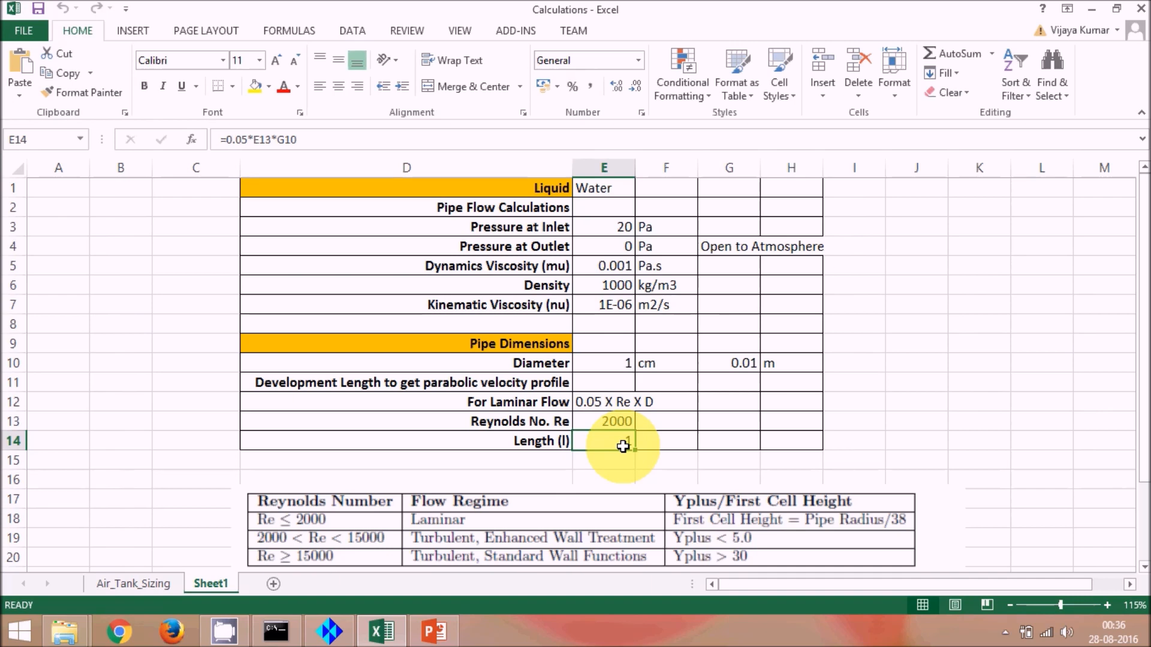
{"action": "mouse_move", "coordinate": [334, 640]}
{"action": "left_click", "coordinate": [334, 640]}
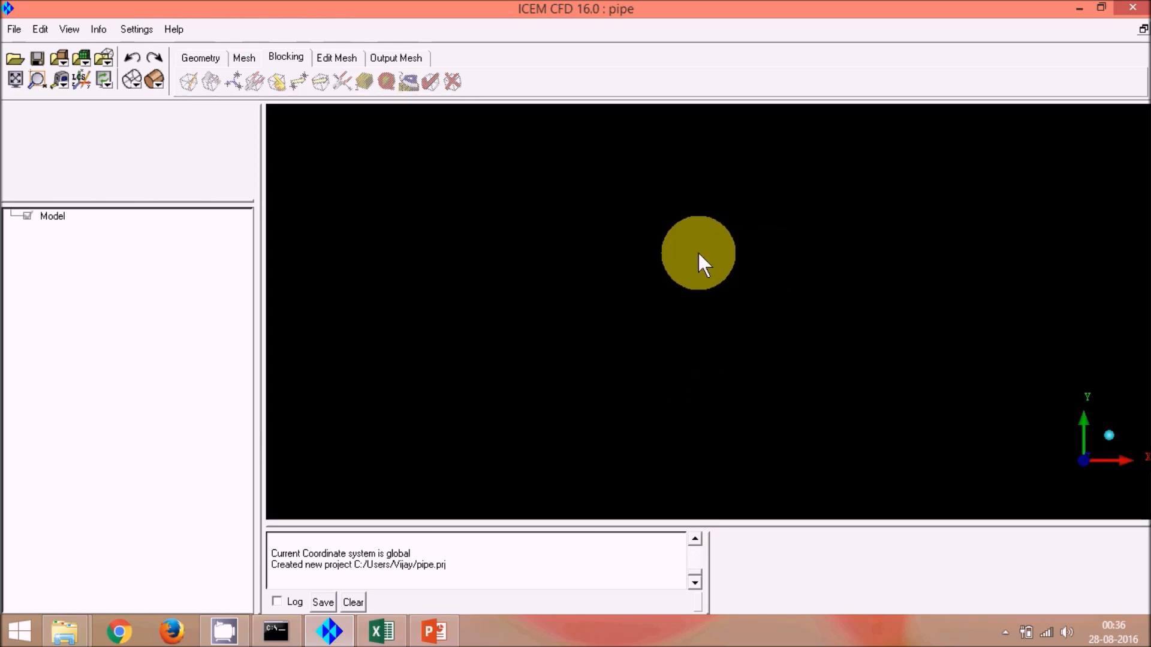
Step: Create two points by explicit coordinates, one of them at X 1, Y 0, Z 0
{"action": "left_click", "coordinate": [203, 57]}
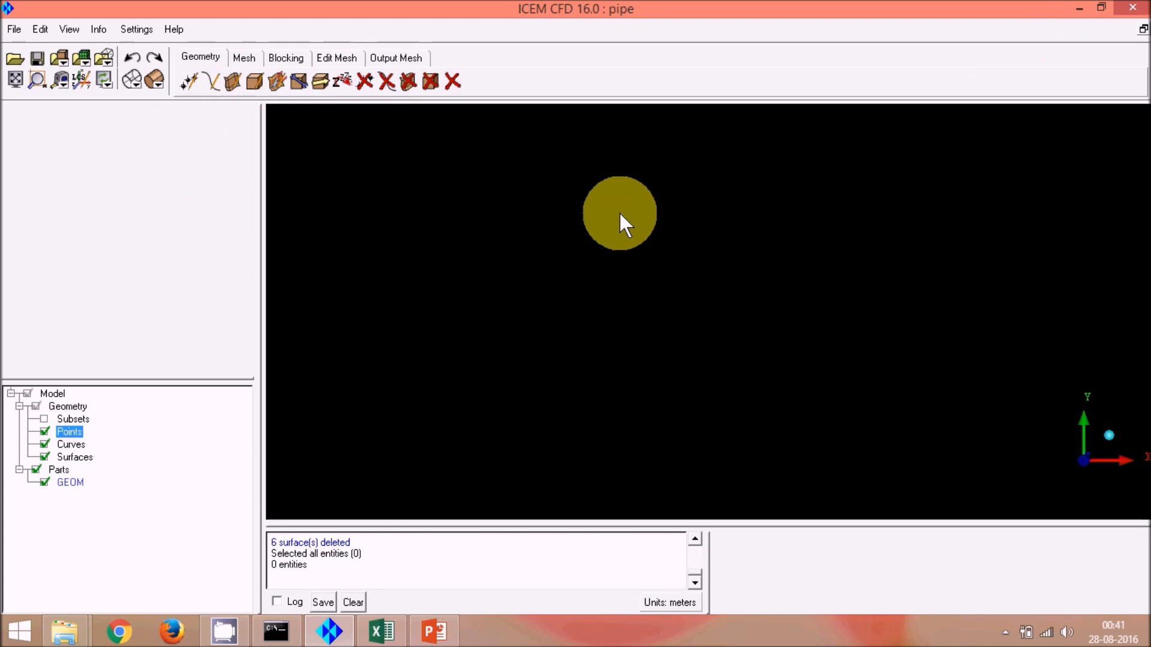
{"action": "left_click", "coordinate": [189, 83]}
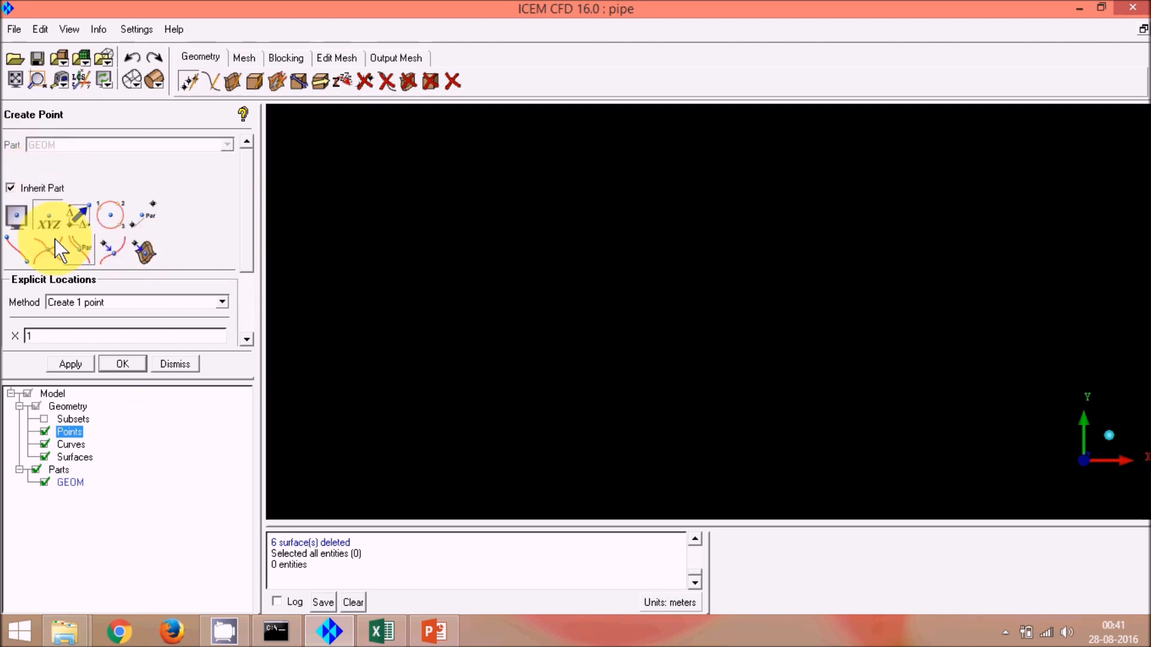
{"action": "left_click_drag", "start_coordinate": [126, 378], "coordinate": [122, 482]}
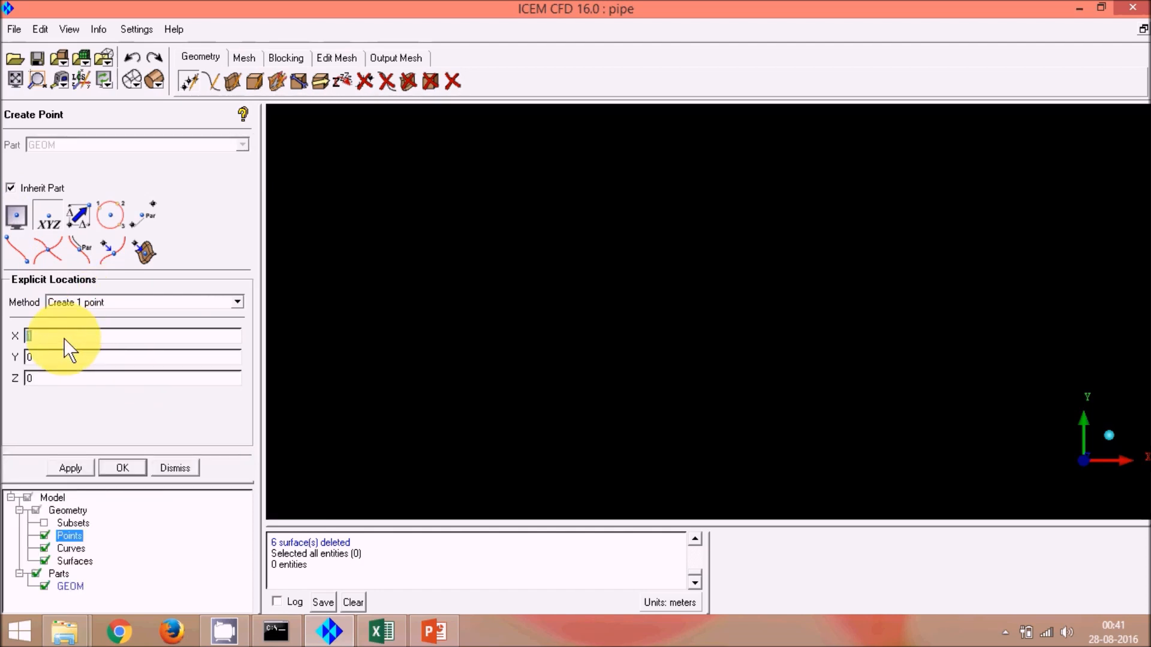
{"action": "left_click", "coordinate": [74, 465]}
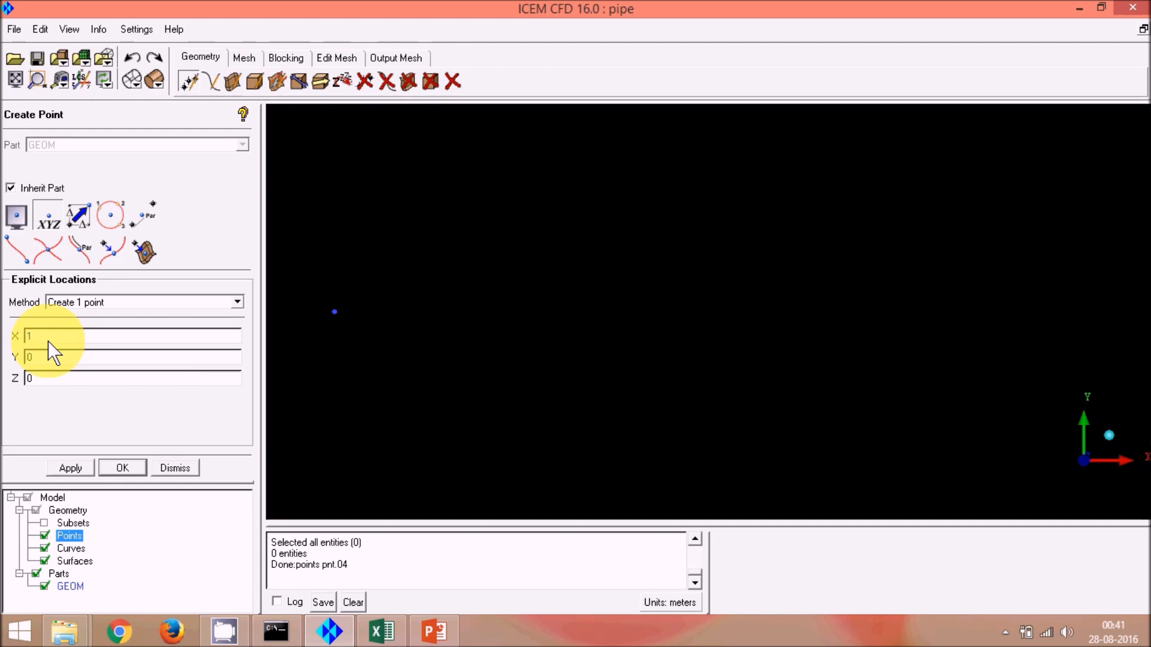
{"action": "left_click", "coordinate": [76, 467]}
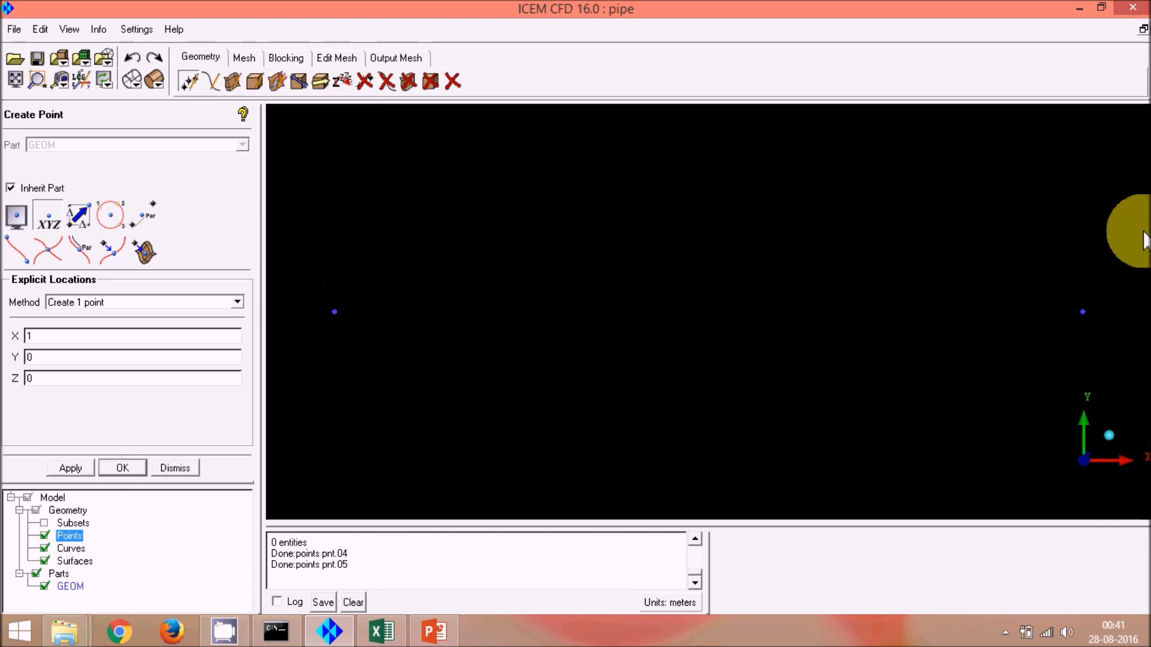
Step: Create a cylinder surface with Radius1 and Radius2 0.005 and both bases, using the two points as its axis
{"action": "scroll", "coordinate": [707, 312], "scroll_direction": "down", "scroll_amount": 2}
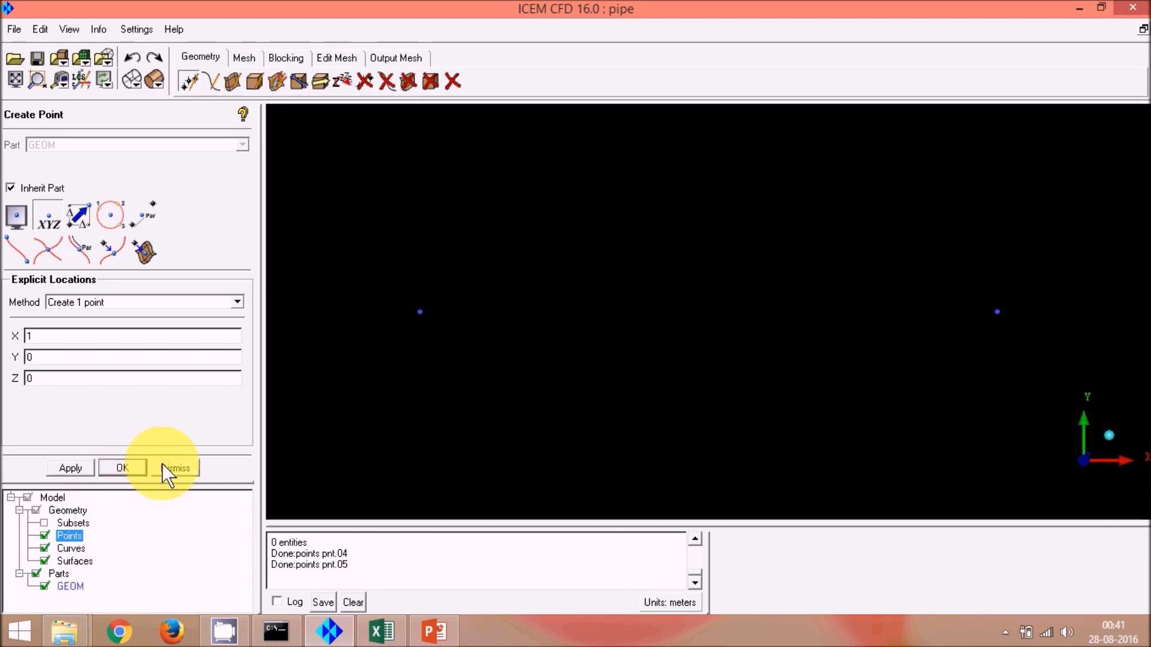
{"action": "left_click", "coordinate": [235, 87]}
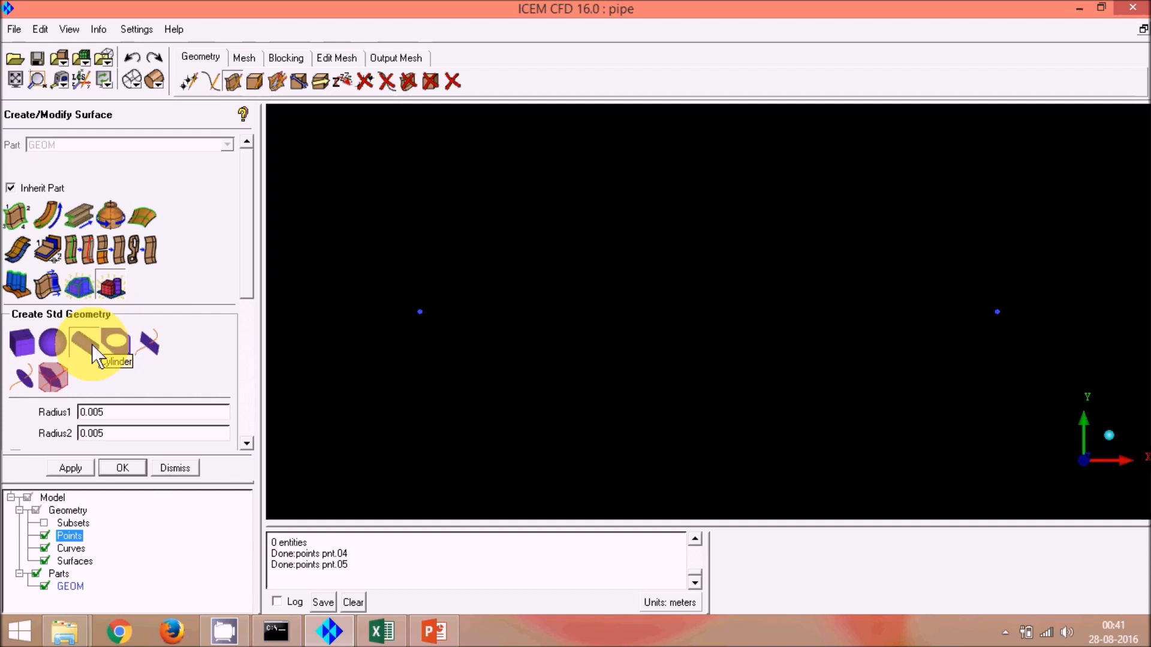
{"action": "left_click_drag", "start_coordinate": [247, 289], "coordinate": [237, 371]}
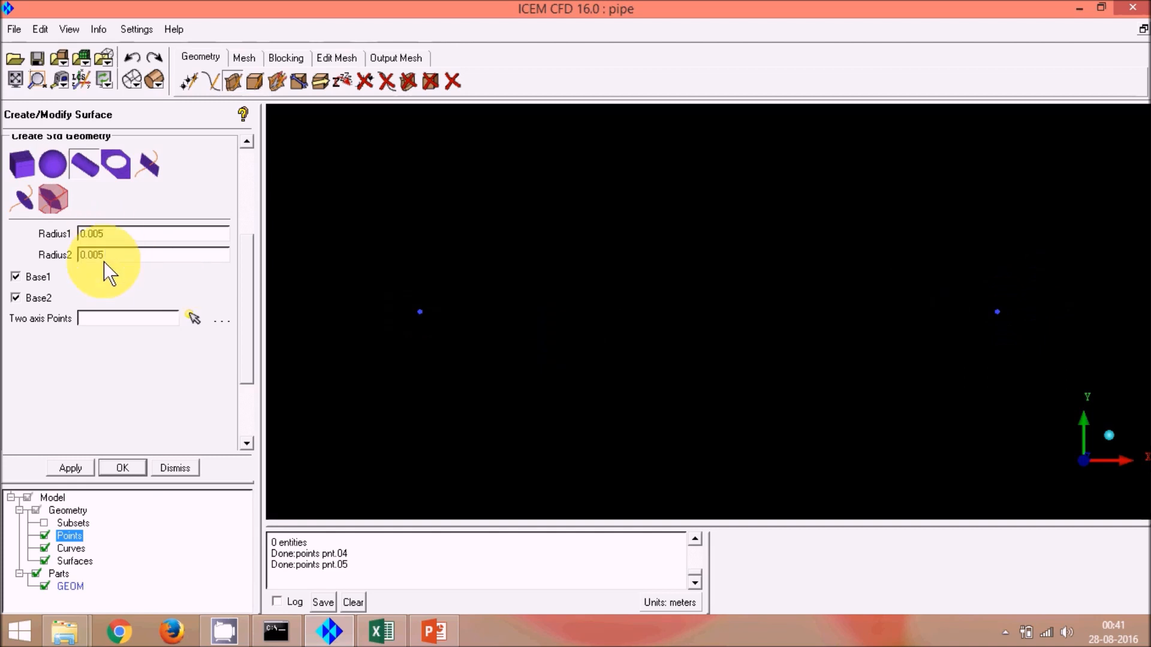
{"action": "left_click", "coordinate": [192, 320]}
{"action": "left_click", "coordinate": [419, 312]}
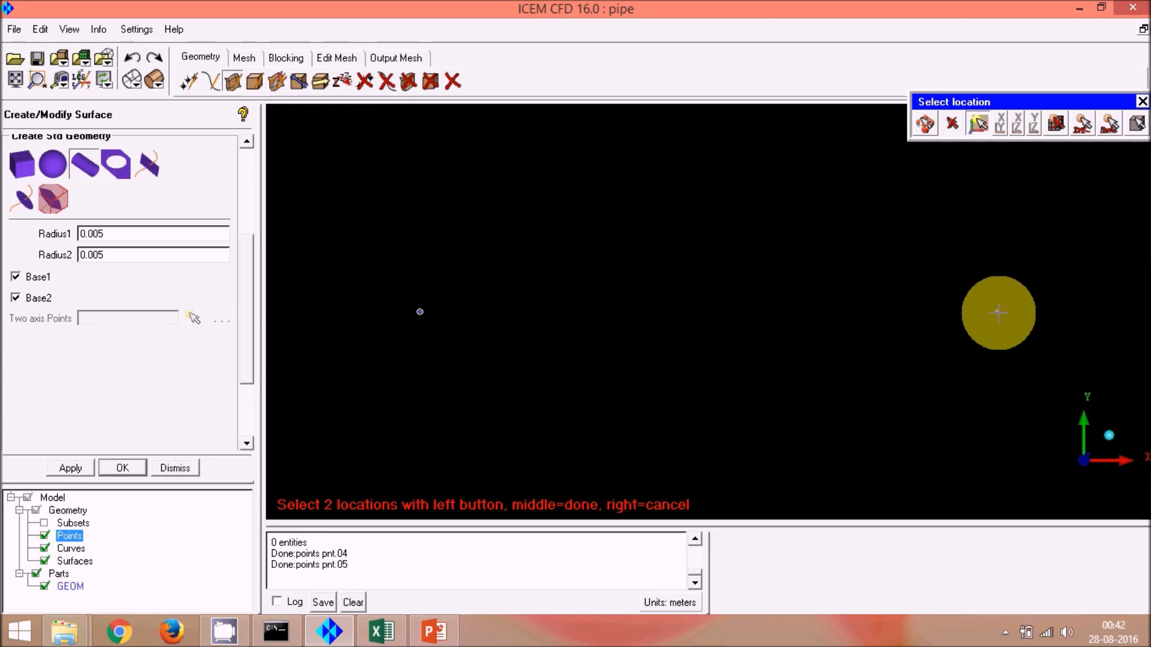
{"action": "left_click", "coordinate": [997, 312]}
{"action": "middle_click", "coordinate": [671, 384]}
{"action": "middle_click", "coordinate": [670, 383]}
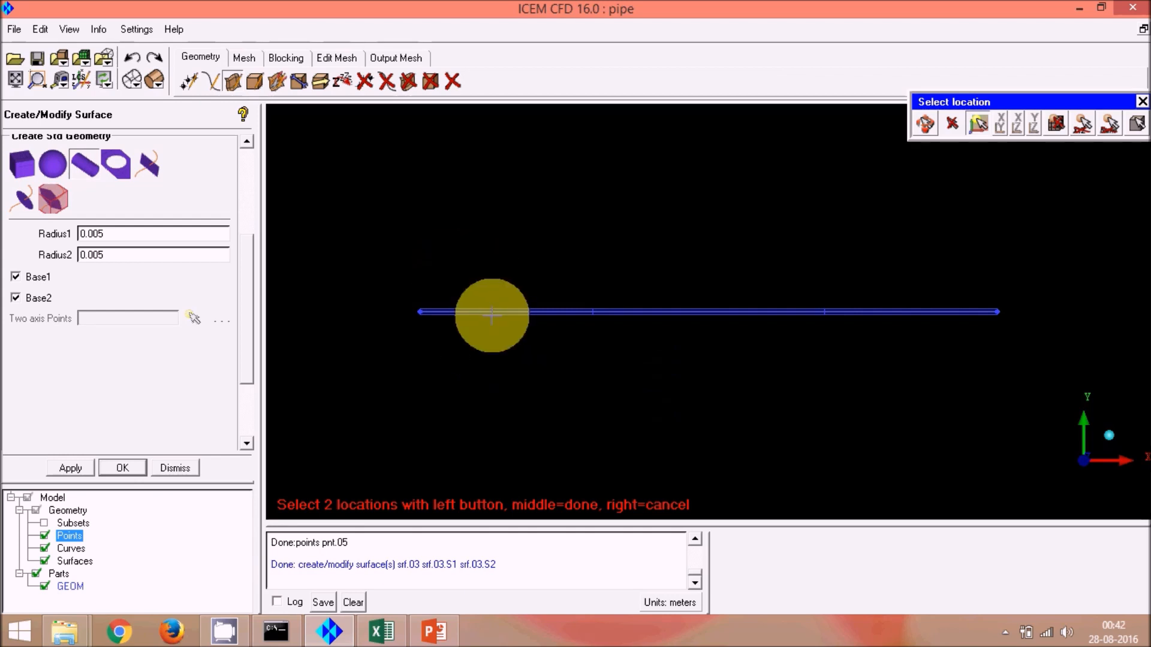
{"action": "scroll", "coordinate": [471, 333], "scroll_direction": "up", "scroll_amount": 1}
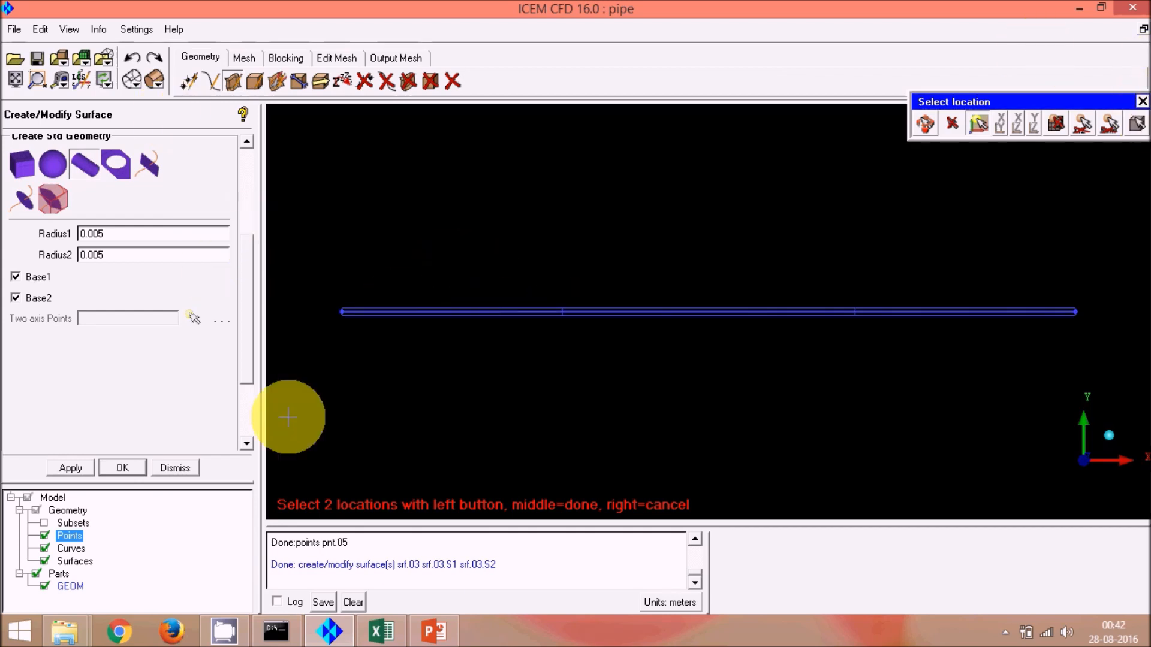
{"action": "left_click", "coordinate": [185, 466]}
Step: Orbit the pipe geometry and review the meshing outline slide in PowerPoint
{"action": "scroll", "coordinate": [688, 259], "scroll_direction": "up", "scroll_amount": 2}
{"action": "scroll", "coordinate": [683, 264], "scroll_direction": "down", "scroll_amount": 2}
{"action": "scroll", "coordinate": [403, 324], "scroll_direction": "up", "scroll_amount": 2}
{"action": "scroll", "coordinate": [405, 294], "scroll_direction": "down", "scroll_amount": 1}
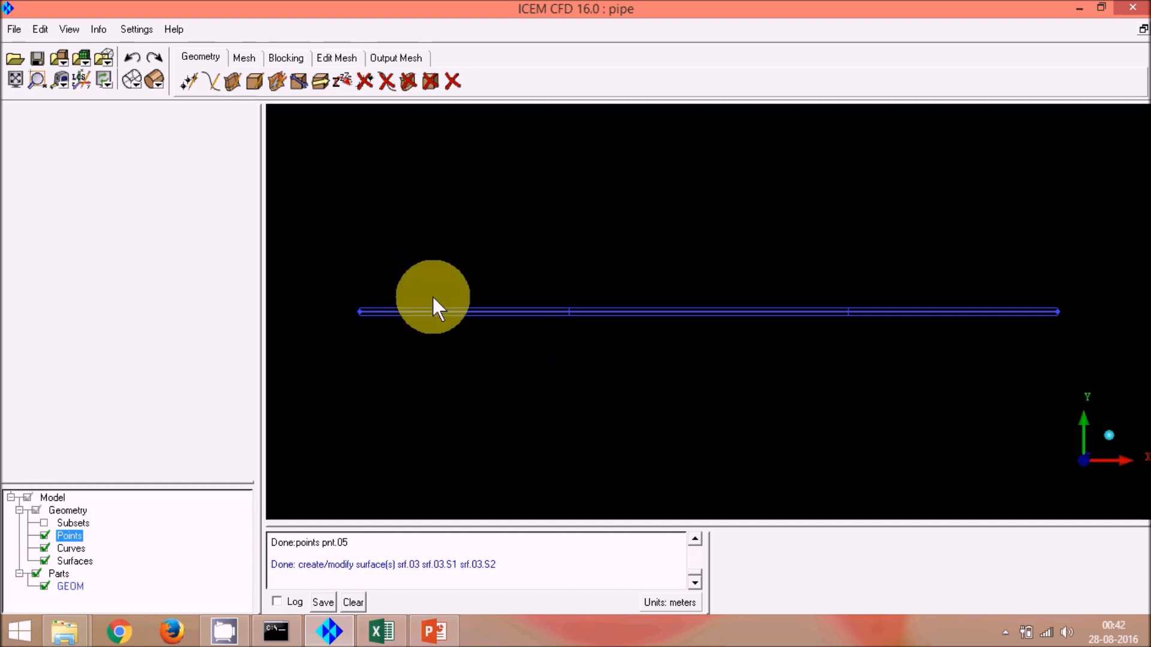
{"action": "left_click_drag", "start_coordinate": [438, 289], "coordinate": [468, 493]}
{"action": "left_click", "coordinate": [437, 629]}
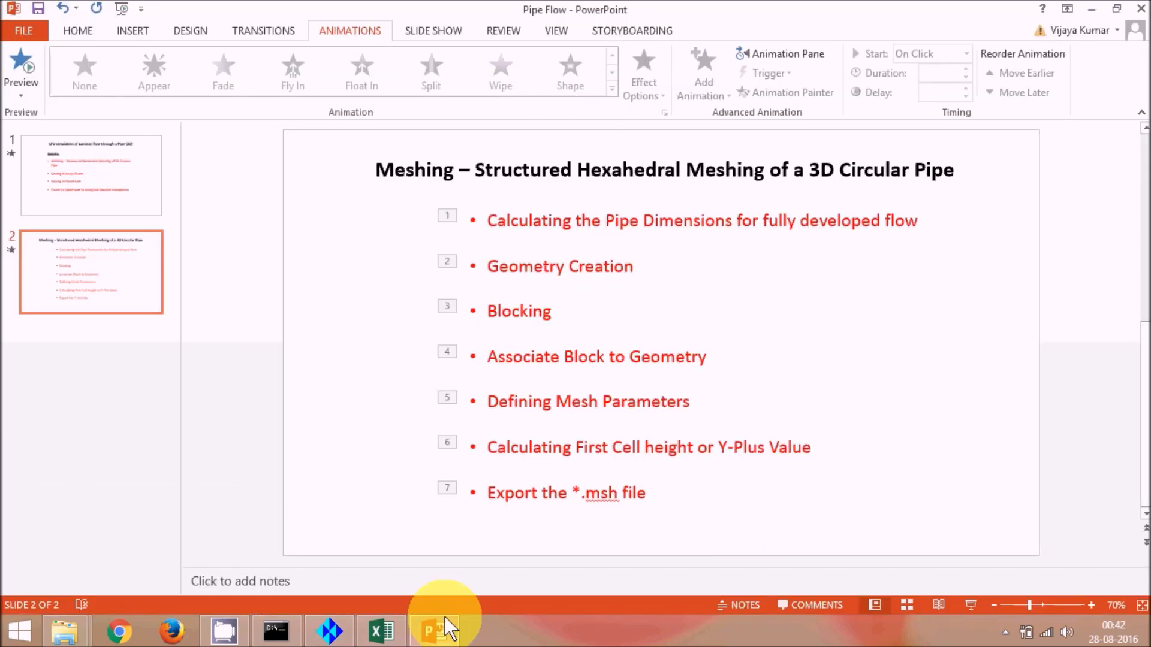
{"action": "left_click", "coordinate": [1091, 8]}
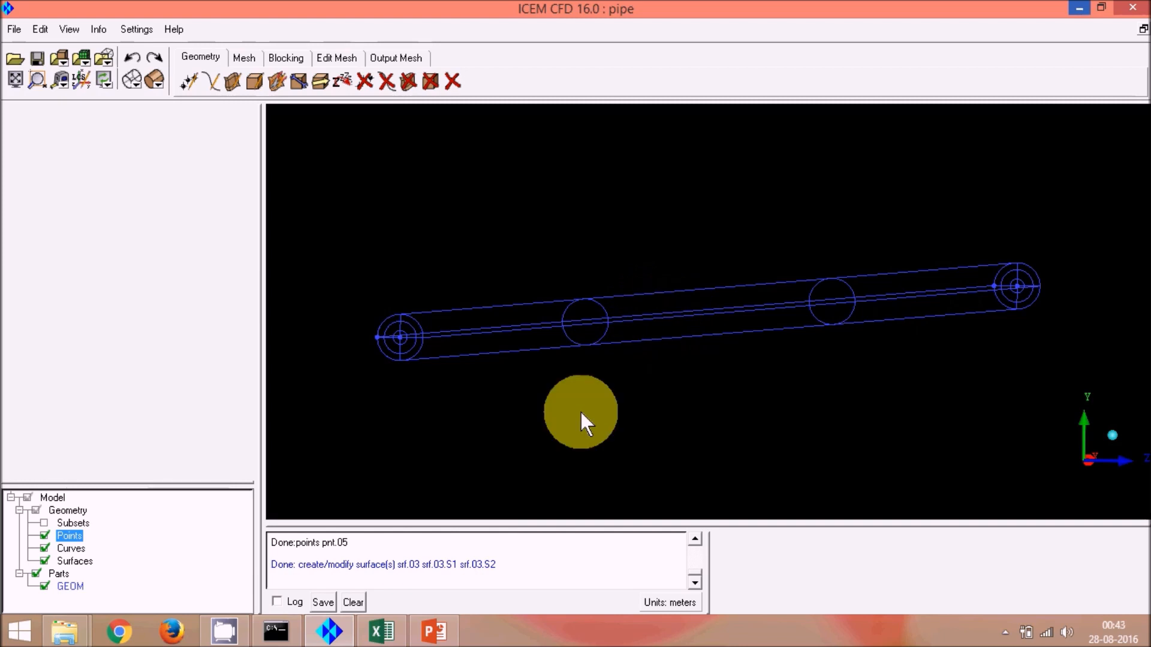
Step: Create a part named Inlet from the pipe's inlet end-cap surface, restricting selection to surfaces only
{"action": "left_click_drag", "start_coordinate": [206, 483], "coordinate": [190, 306]}
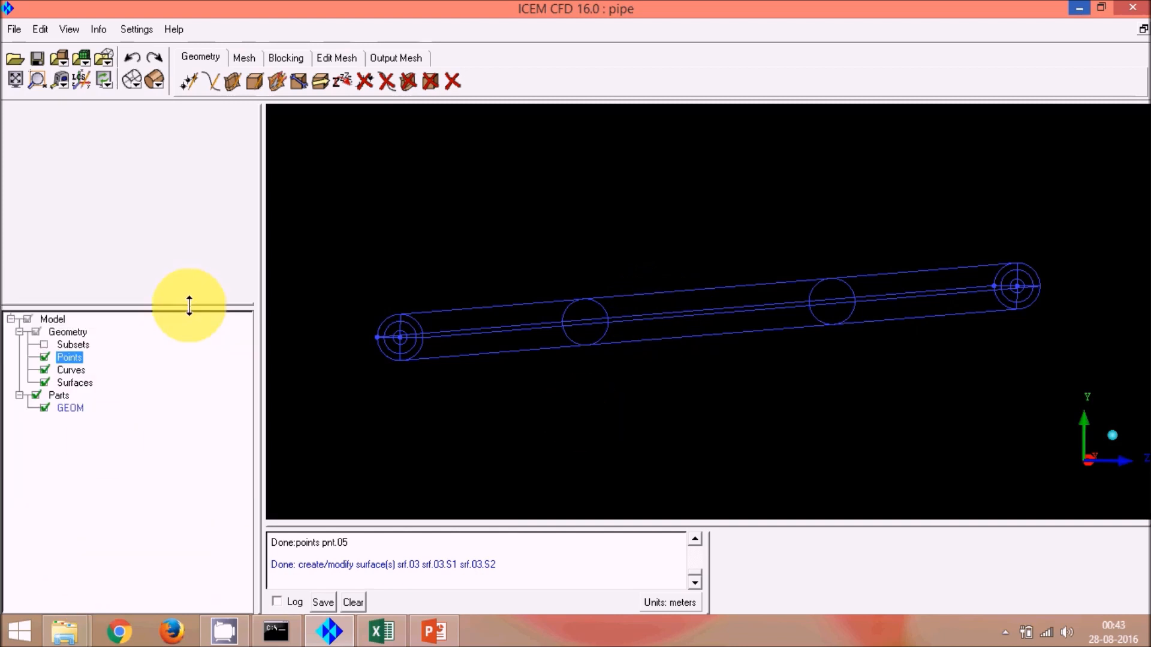
{"action": "right_click", "coordinate": [56, 397]}
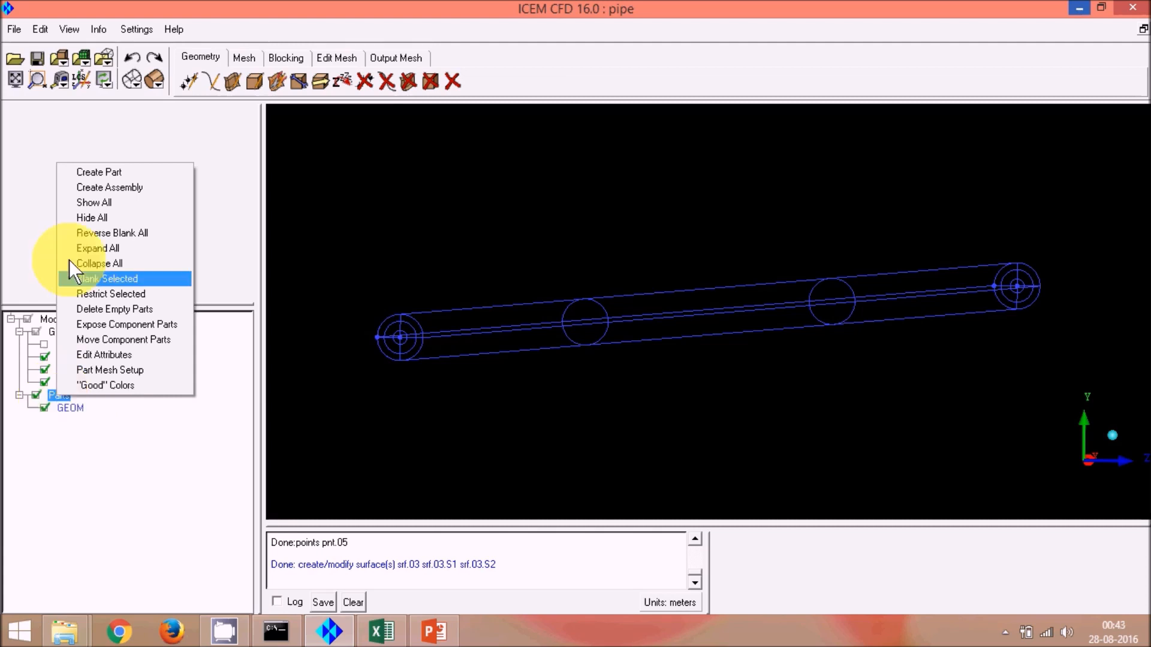
{"action": "left_click", "coordinate": [121, 171]}
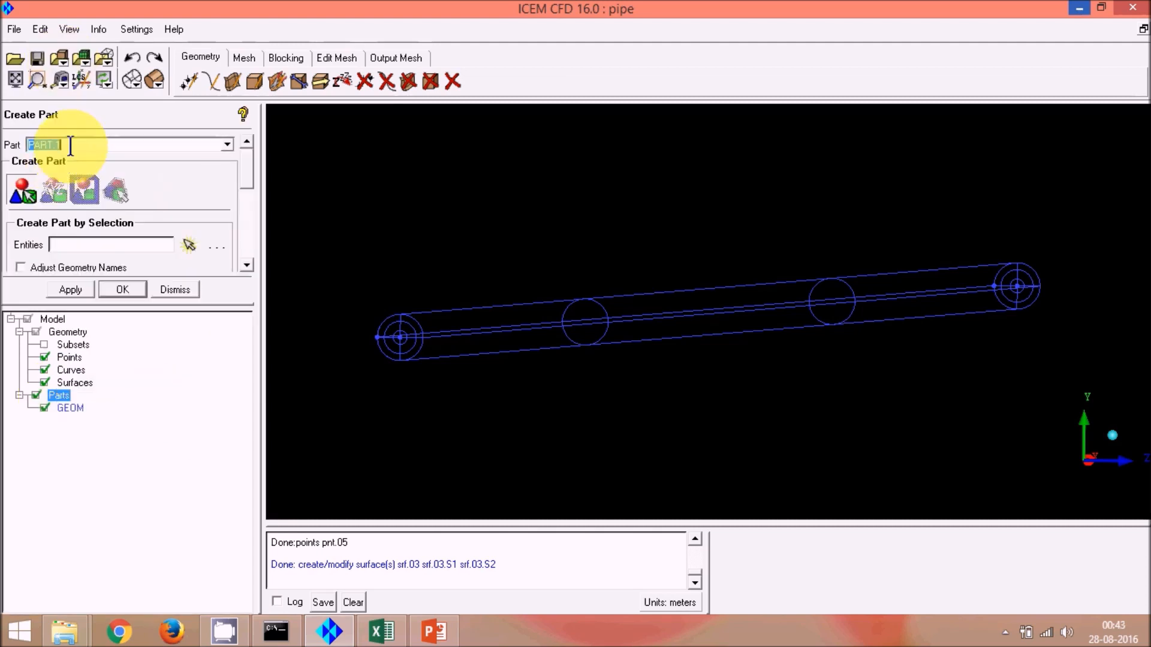
{"action": "type", "text": "Inlw"}
{"action": "key", "text": "BackSpace"}
{"action": "type", "text": "et"}
{"action": "left_click", "coordinate": [189, 243]}
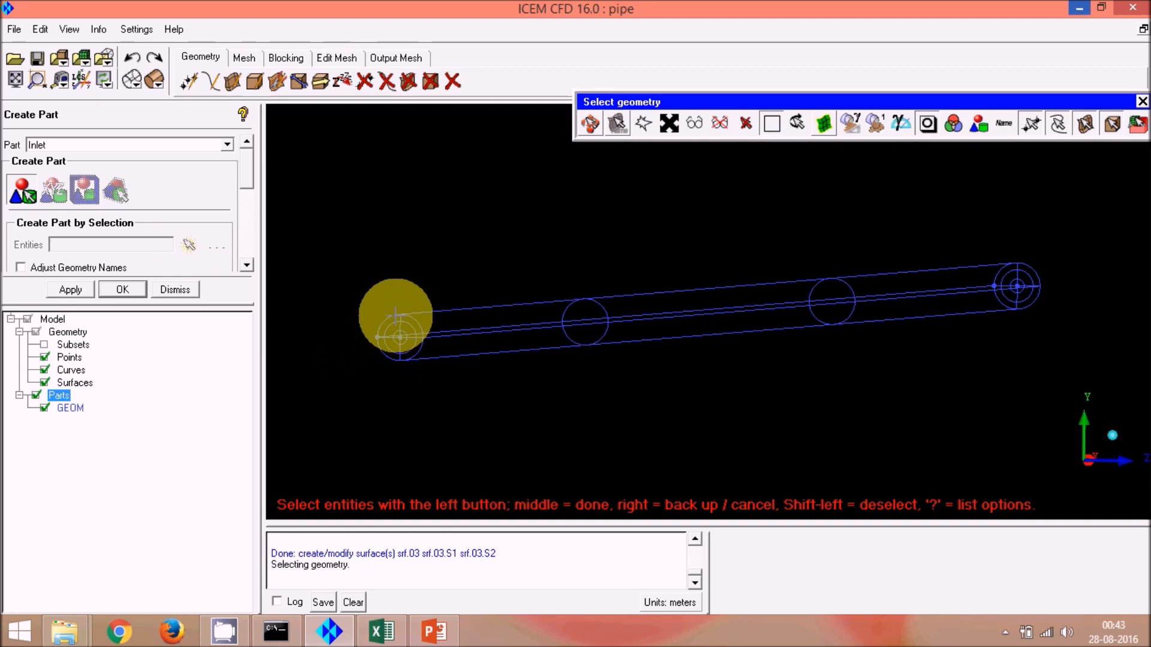
{"action": "left_click", "coordinate": [397, 315]}
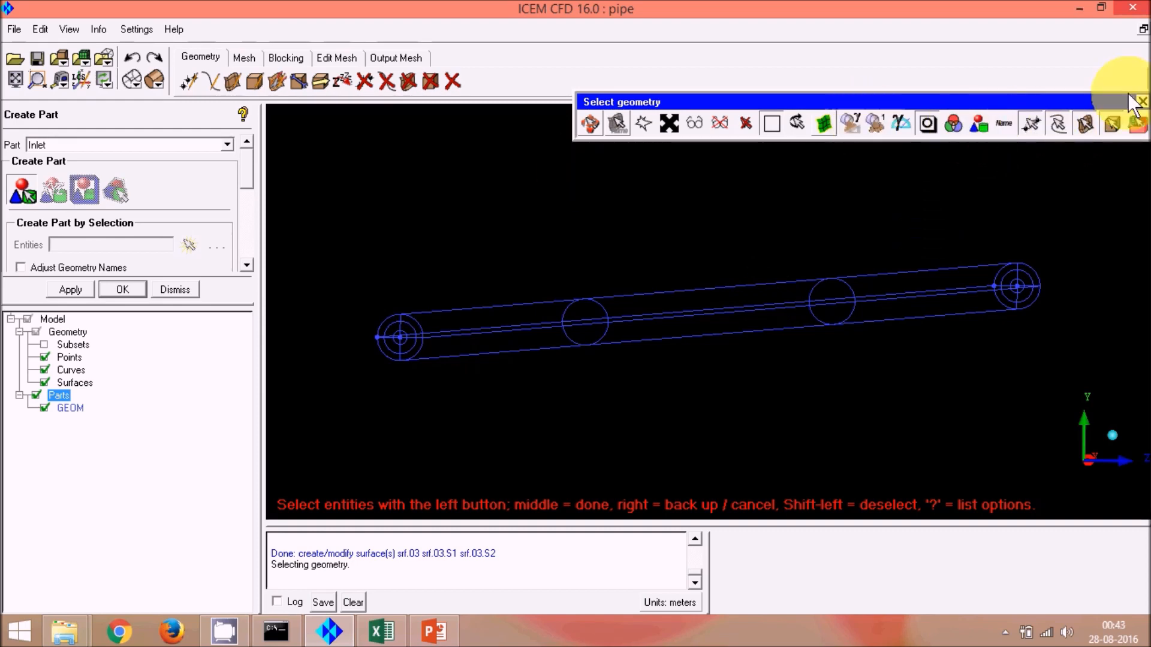
{"action": "left_click", "coordinate": [1028, 124]}
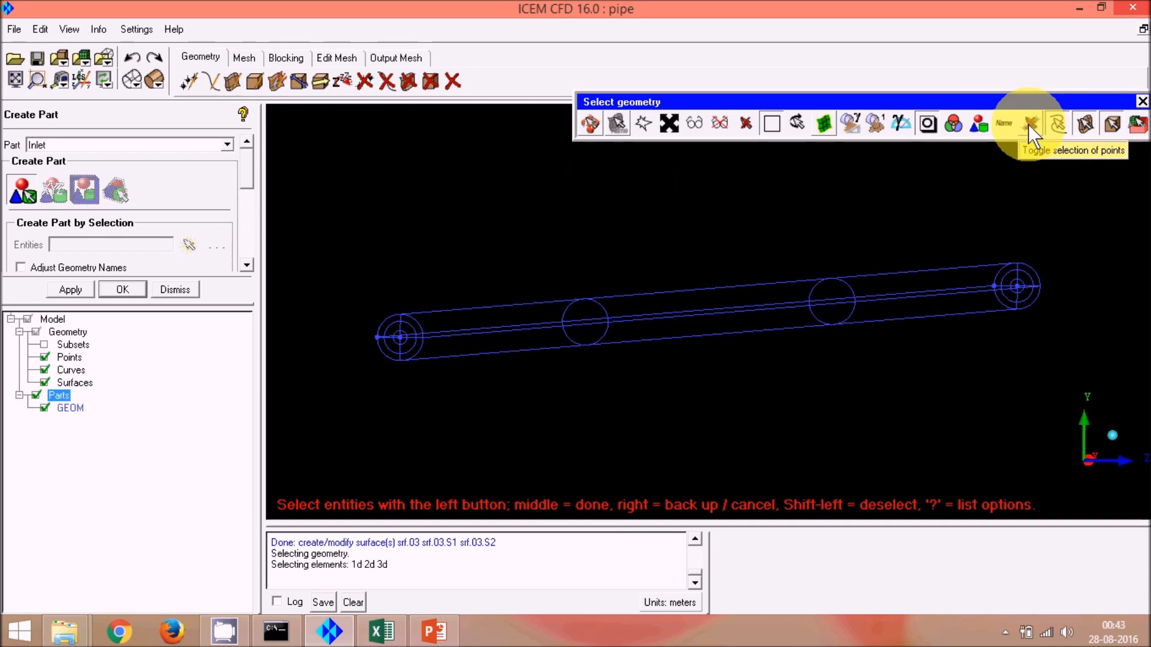
{"action": "left_click", "coordinate": [1061, 124]}
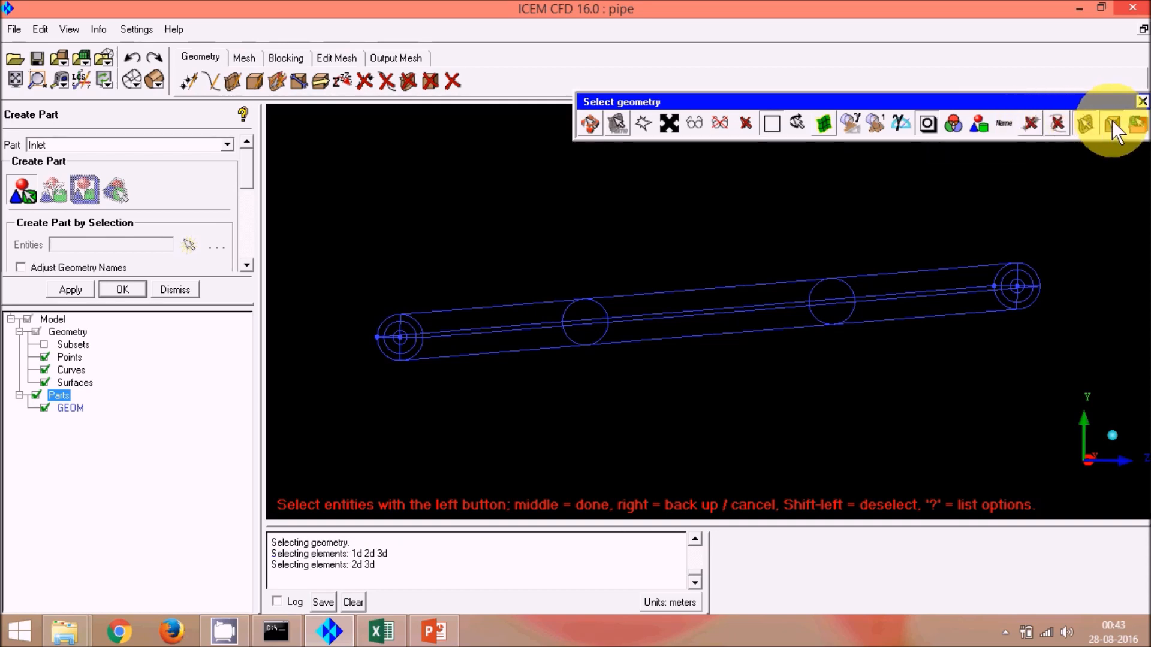
{"action": "left_click", "coordinate": [1109, 124]}
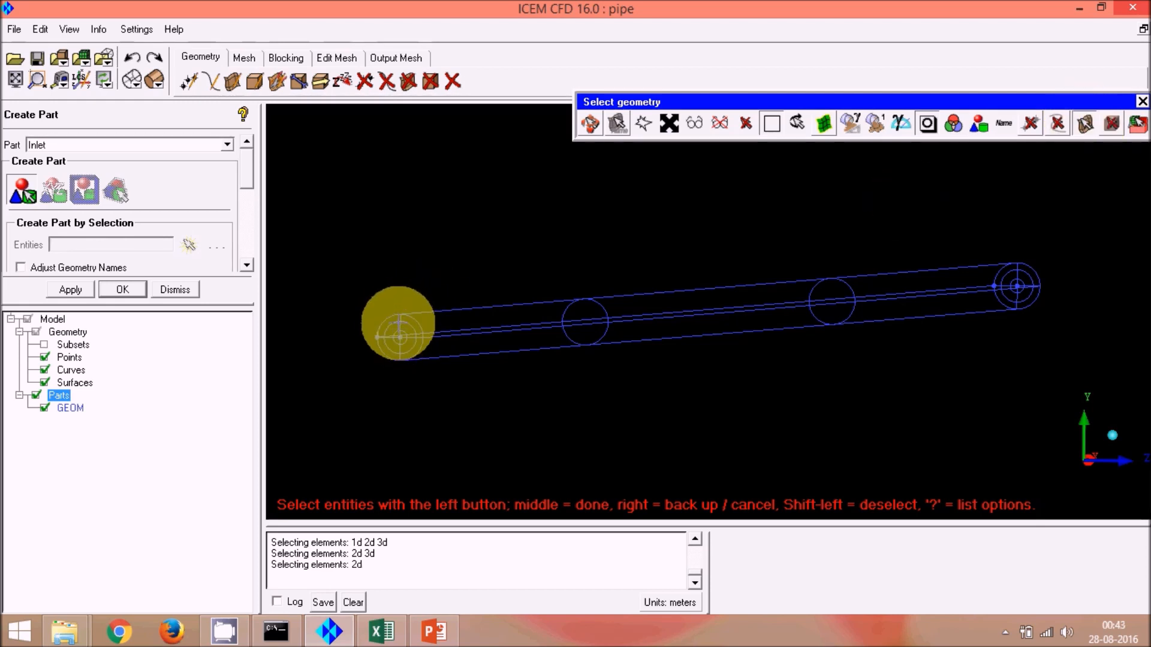
{"action": "left_click", "coordinate": [399, 324]}
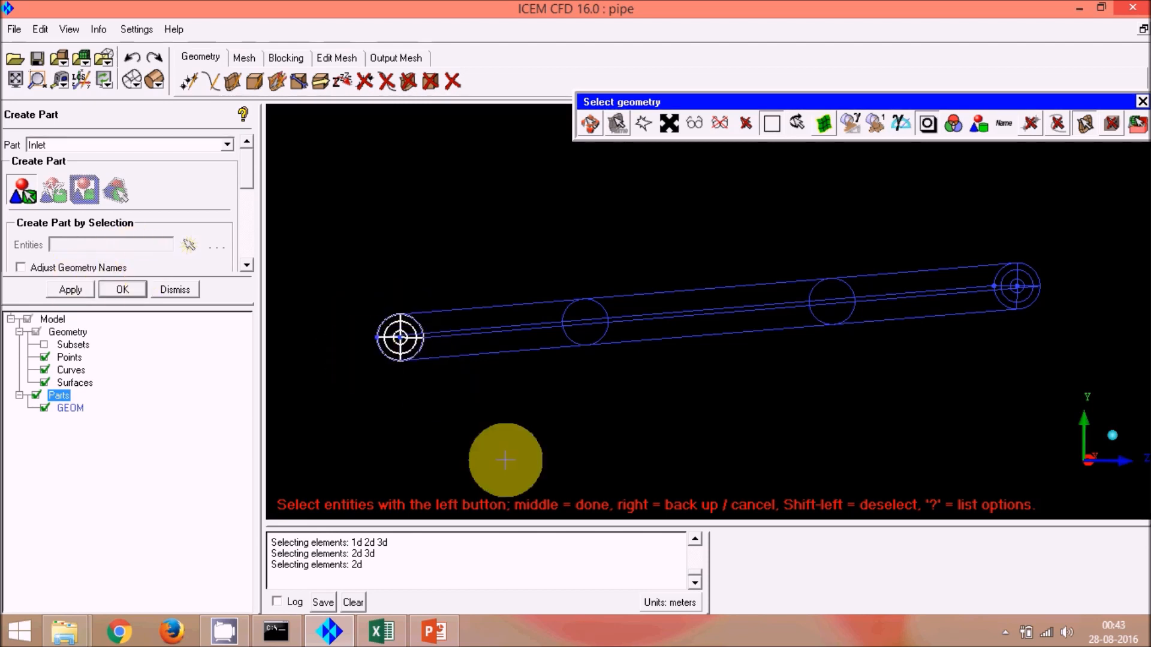
{"action": "middle_click", "coordinate": [555, 444]}
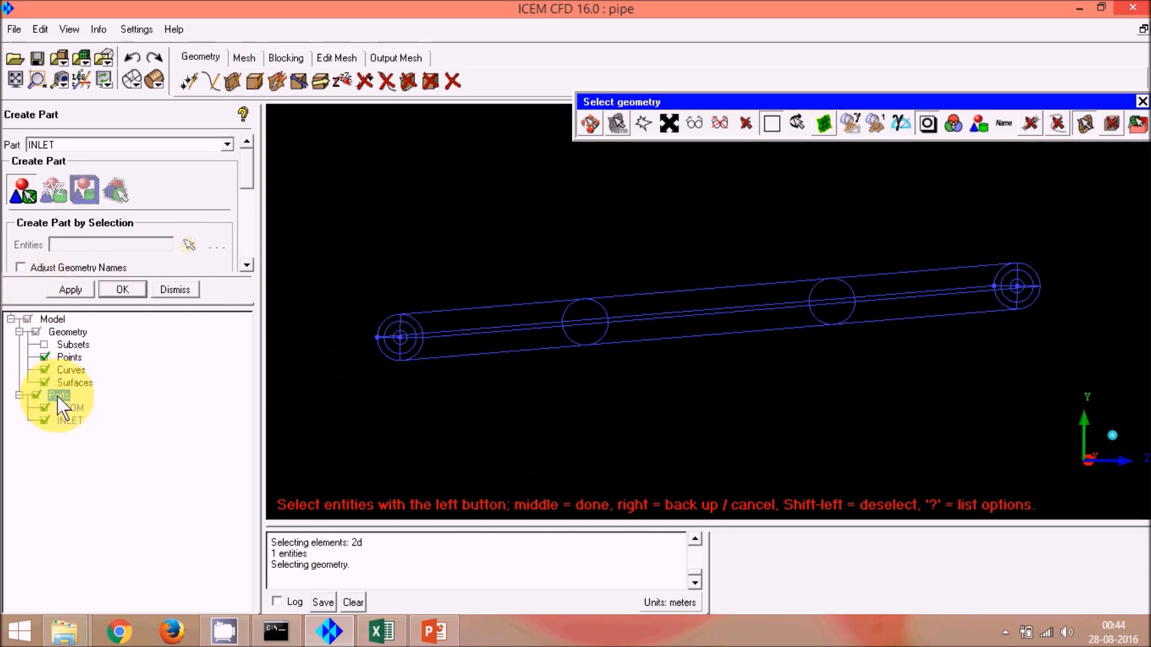
Step: Create a part named outlet from the pipe's outlet end-cap surface
{"action": "double_click", "coordinate": [71, 144]}
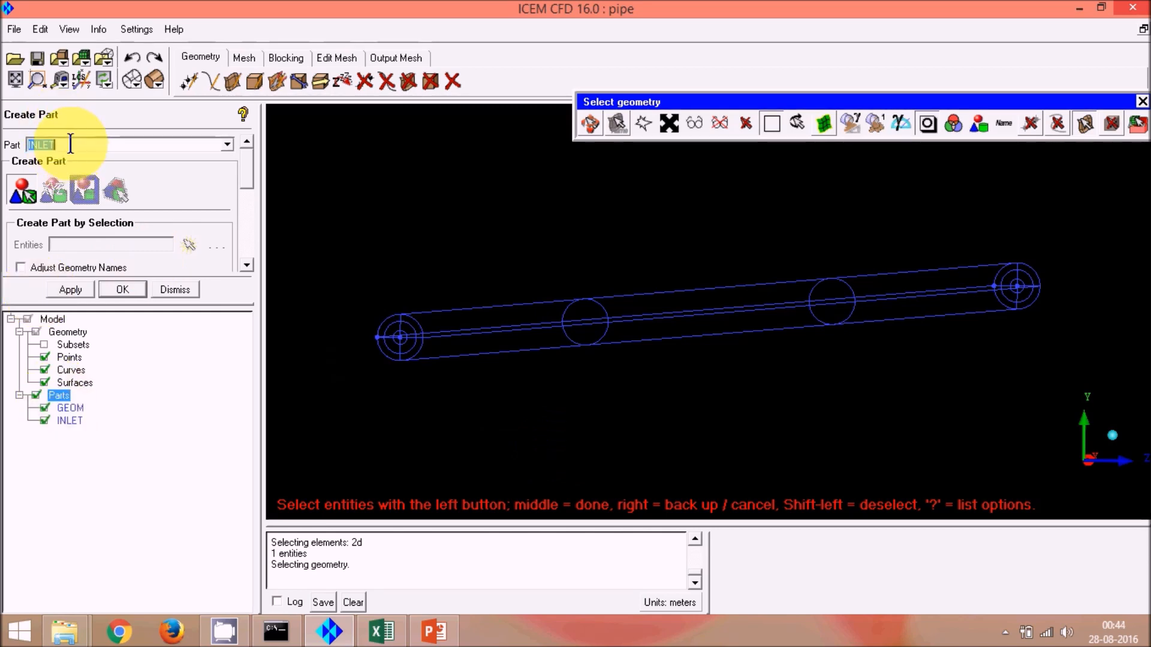
{"action": "type", "text": "outlet"}
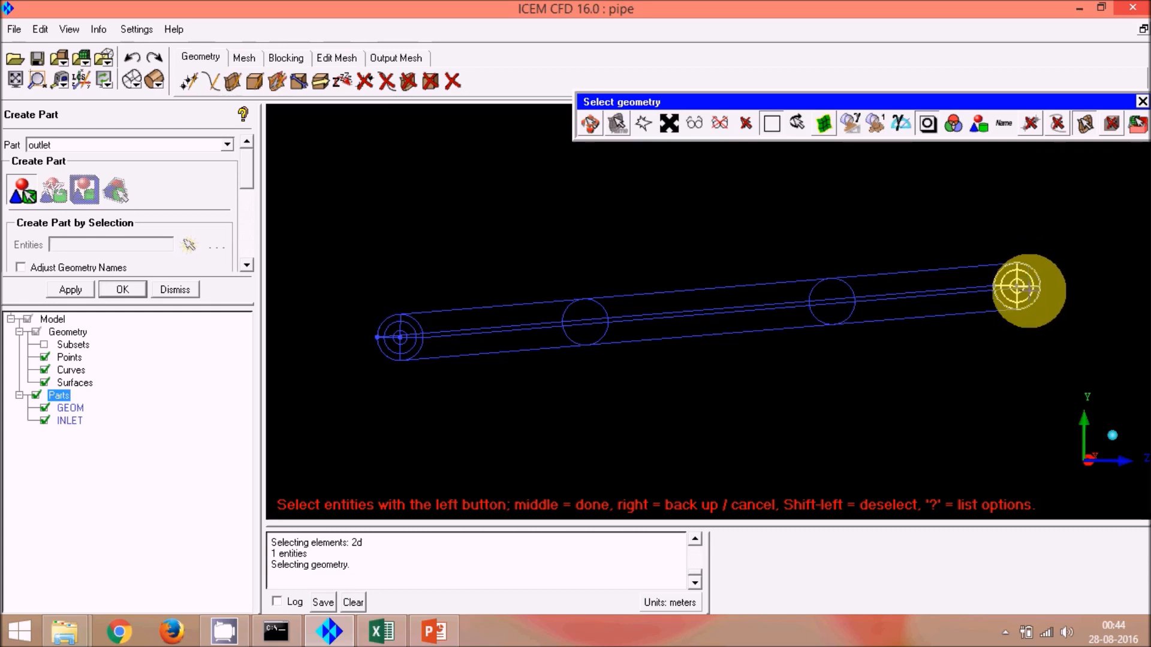
{"action": "middle_click", "coordinate": [887, 413]}
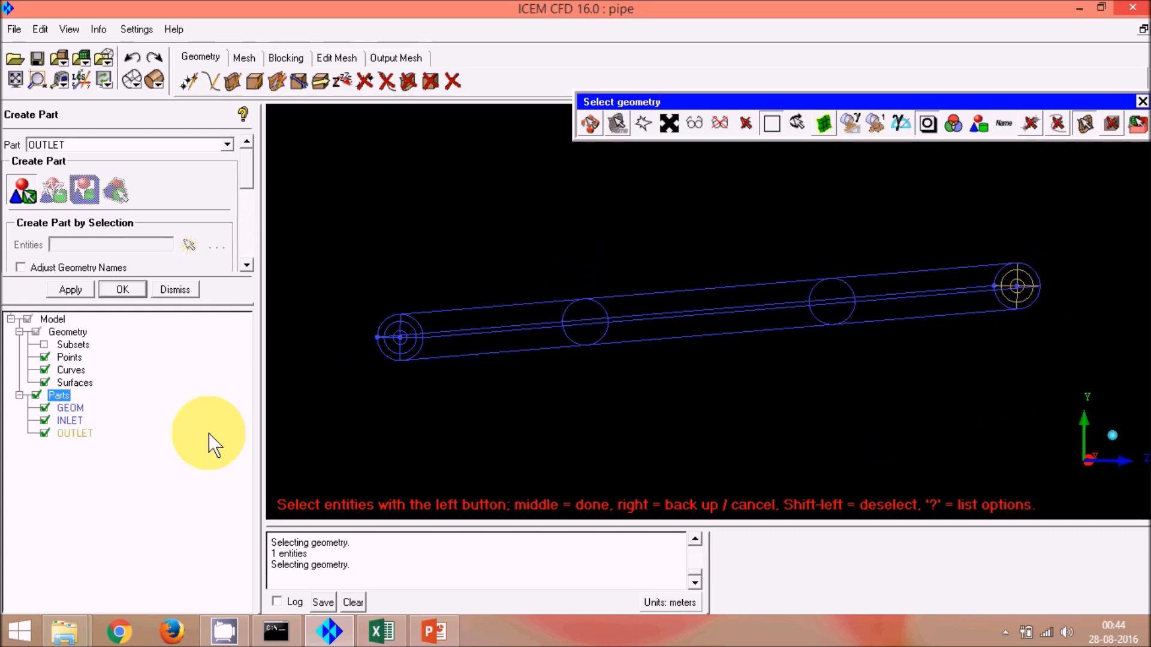
Step: Create a part named wall from the pipe's cylindrical side surface
{"action": "double_click", "coordinate": [121, 149]}
{"action": "type", "text": "wall"}
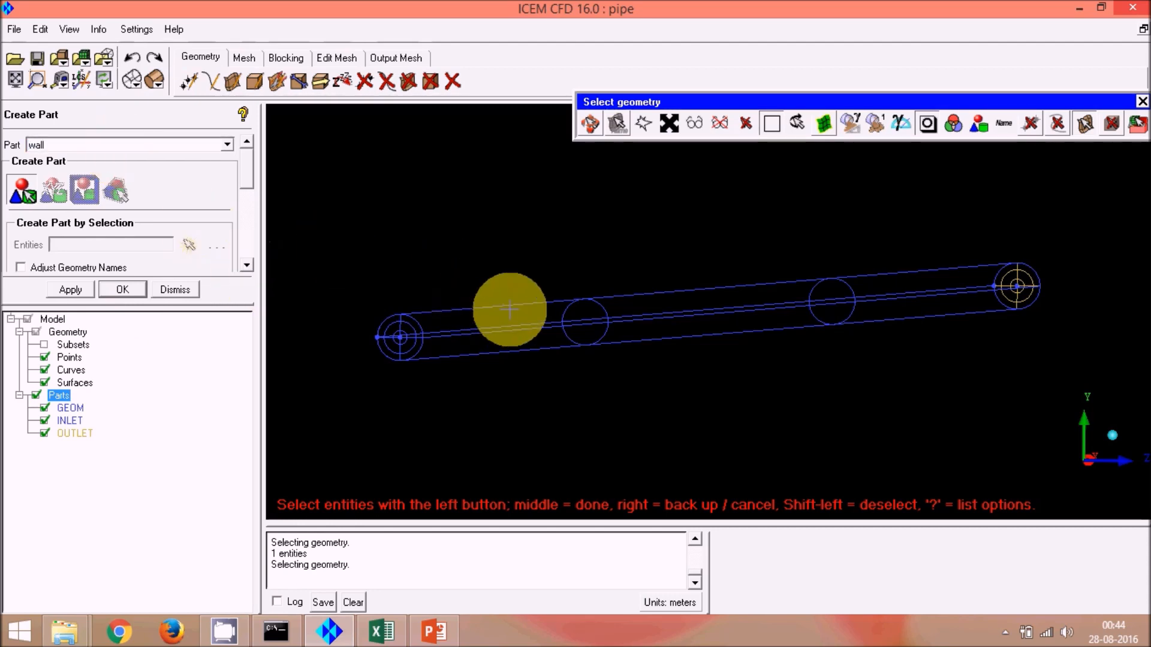
{"action": "left_click", "coordinate": [509, 303]}
{"action": "middle_click", "coordinate": [648, 374]}
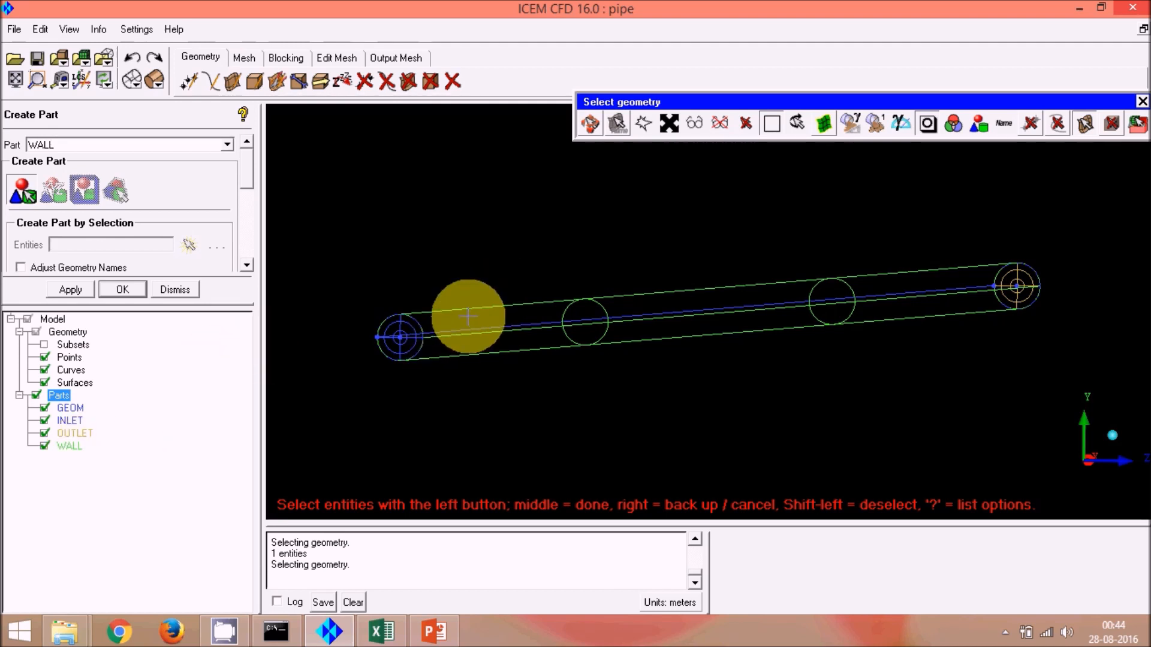
Step: Create a material point body in a new part named v_fluid, placed at the centroid of two screen locations inside the pipe
{"action": "left_click", "coordinate": [259, 80]}
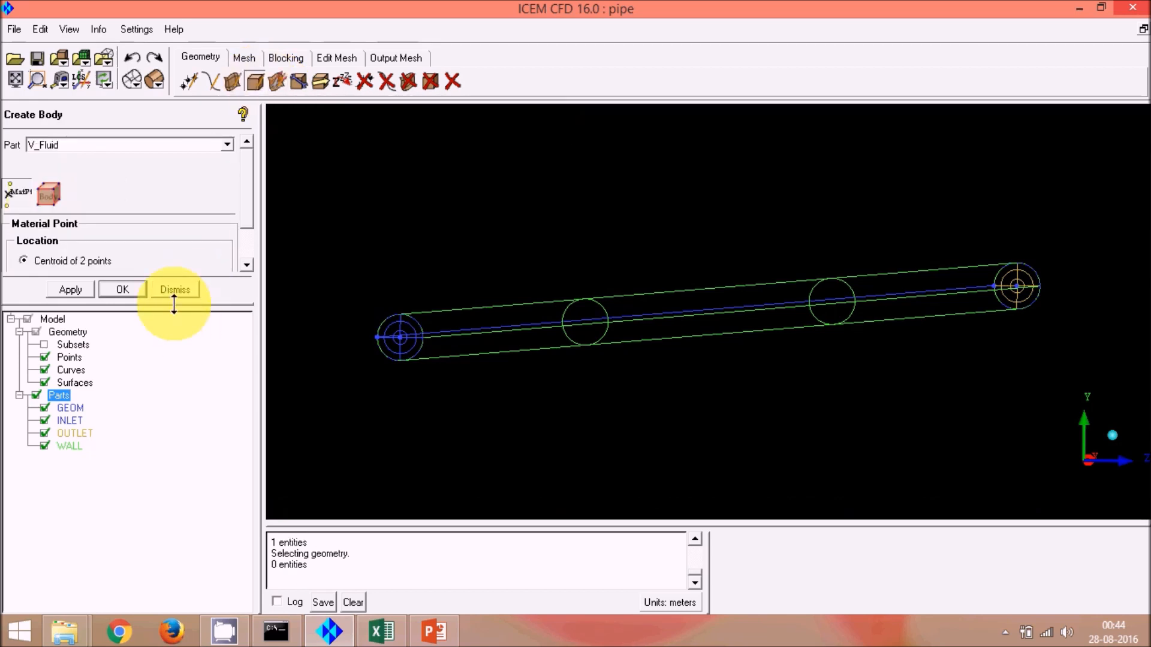
{"action": "left_click_drag", "start_coordinate": [174, 305], "coordinate": [189, 418]}
{"action": "double_click", "coordinate": [71, 144]}
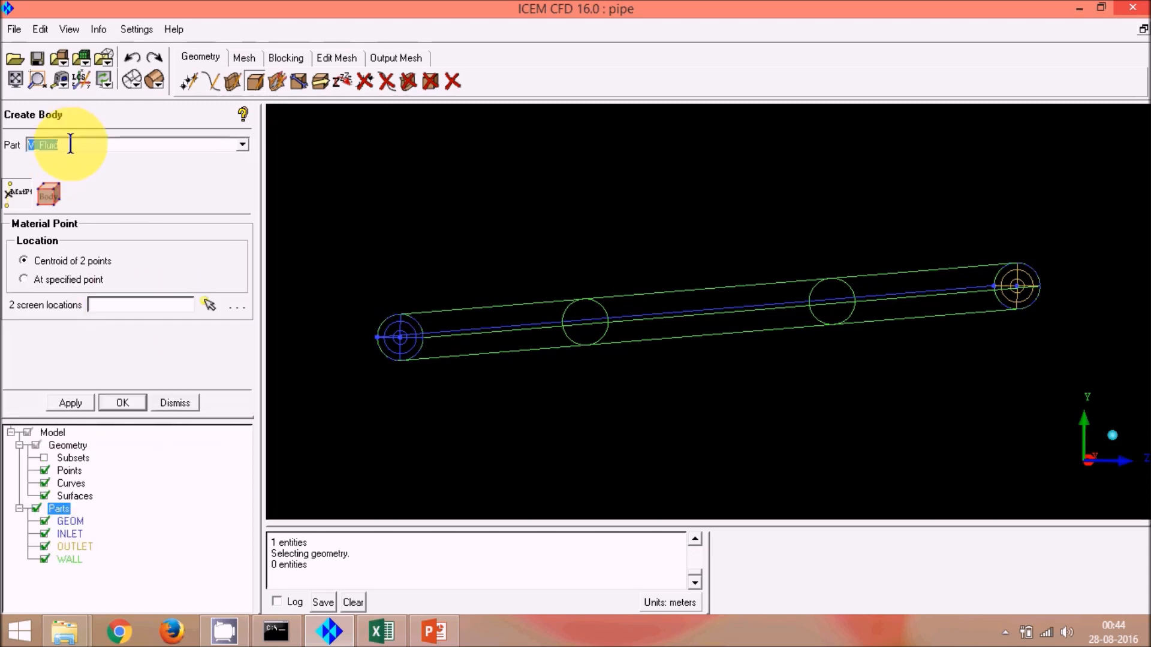
{"action": "type", "text": "v_f"}
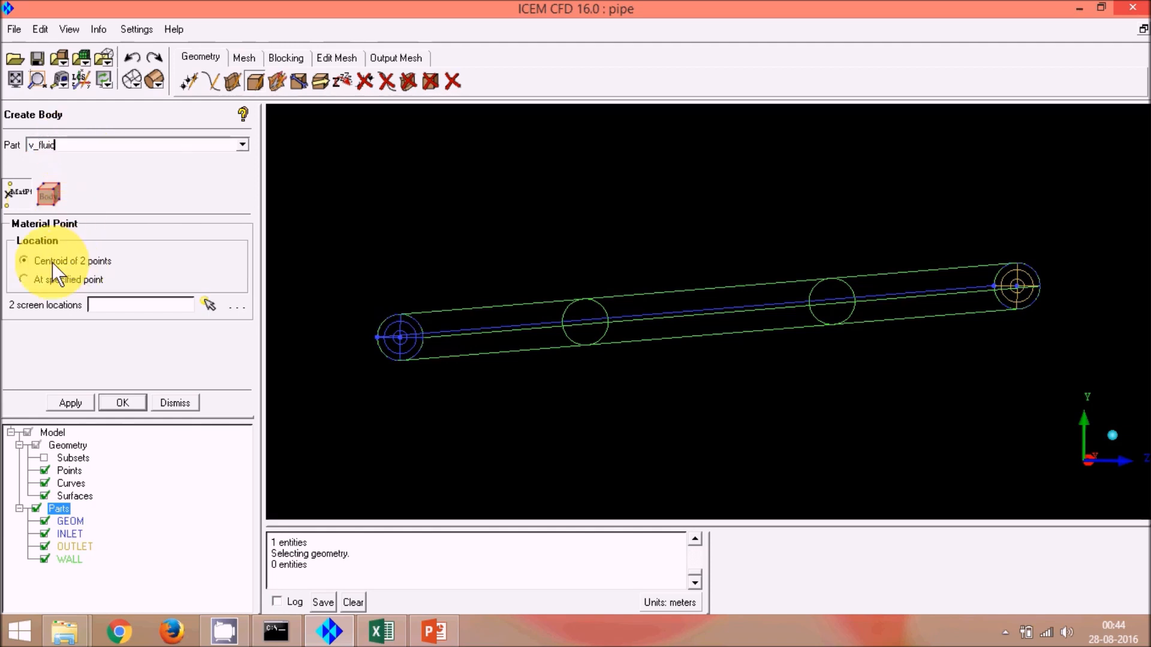
{"action": "left_click", "coordinate": [207, 303]}
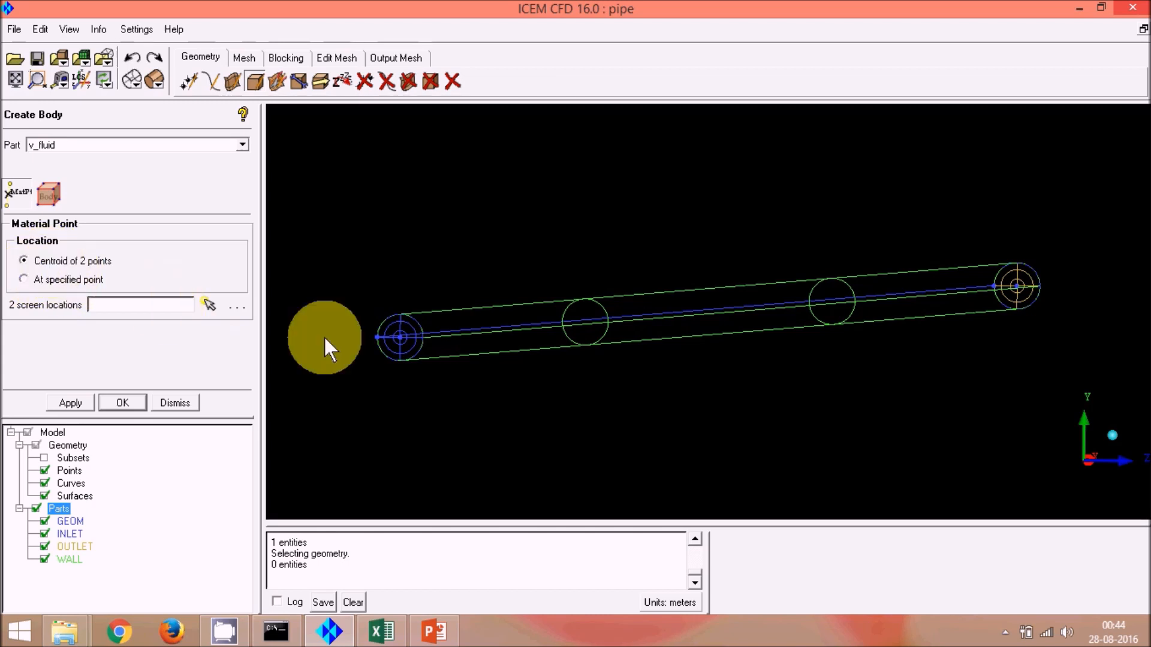
{"action": "left_click", "coordinate": [400, 334]}
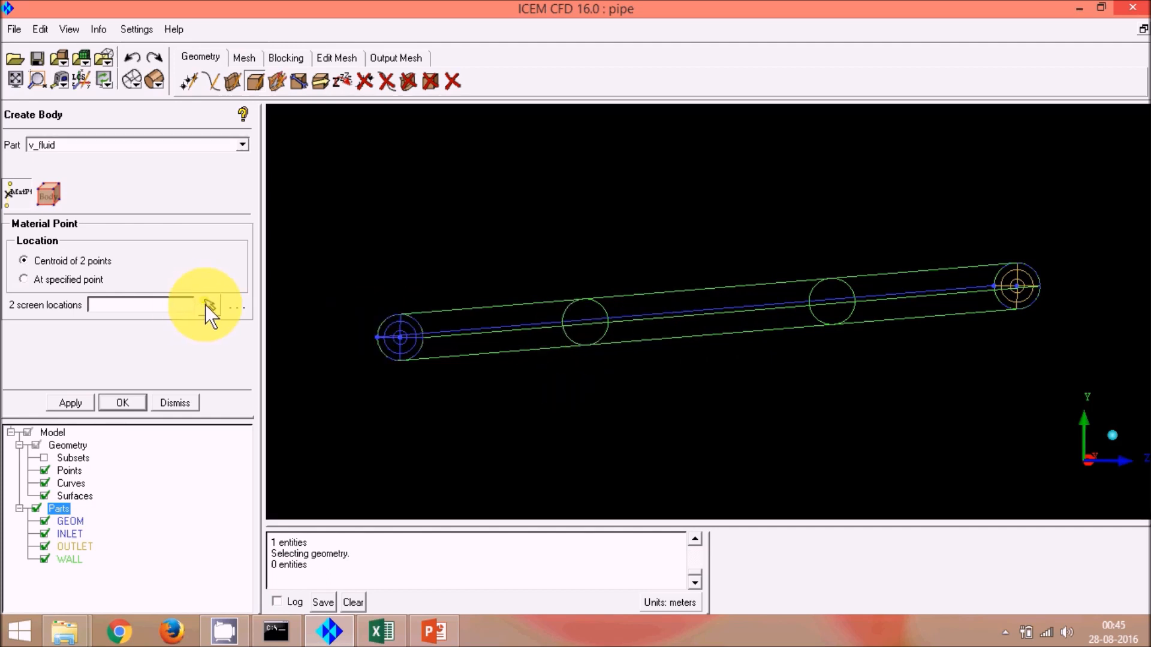
{"action": "left_click", "coordinate": [205, 305]}
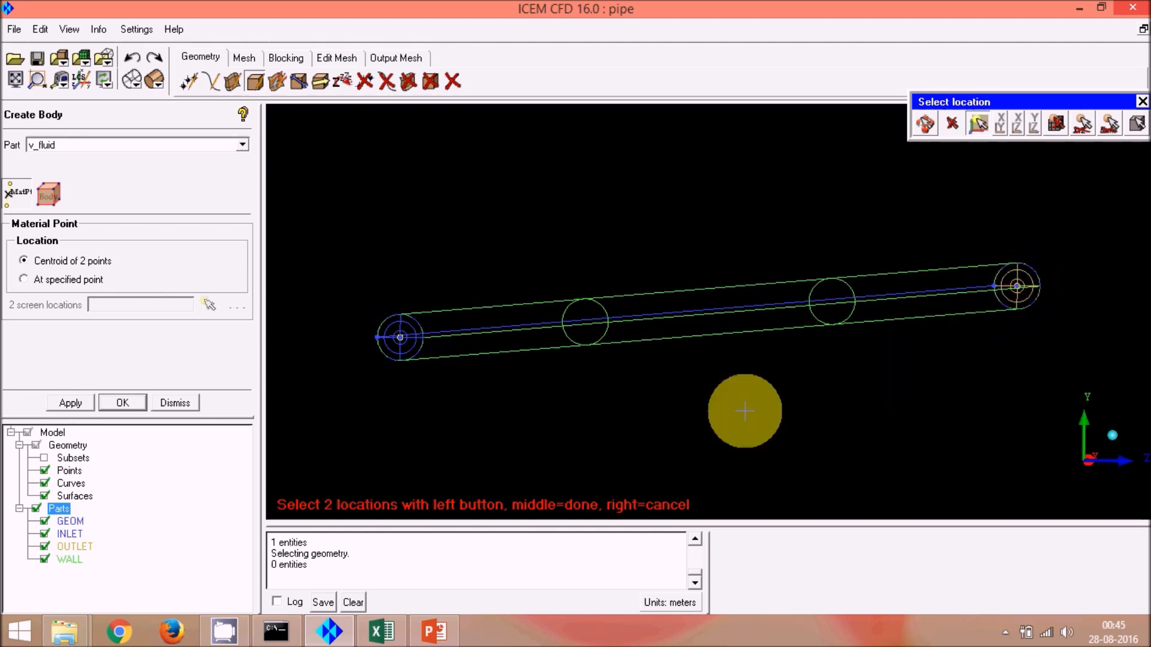
{"action": "middle_click", "coordinate": [680, 391]}
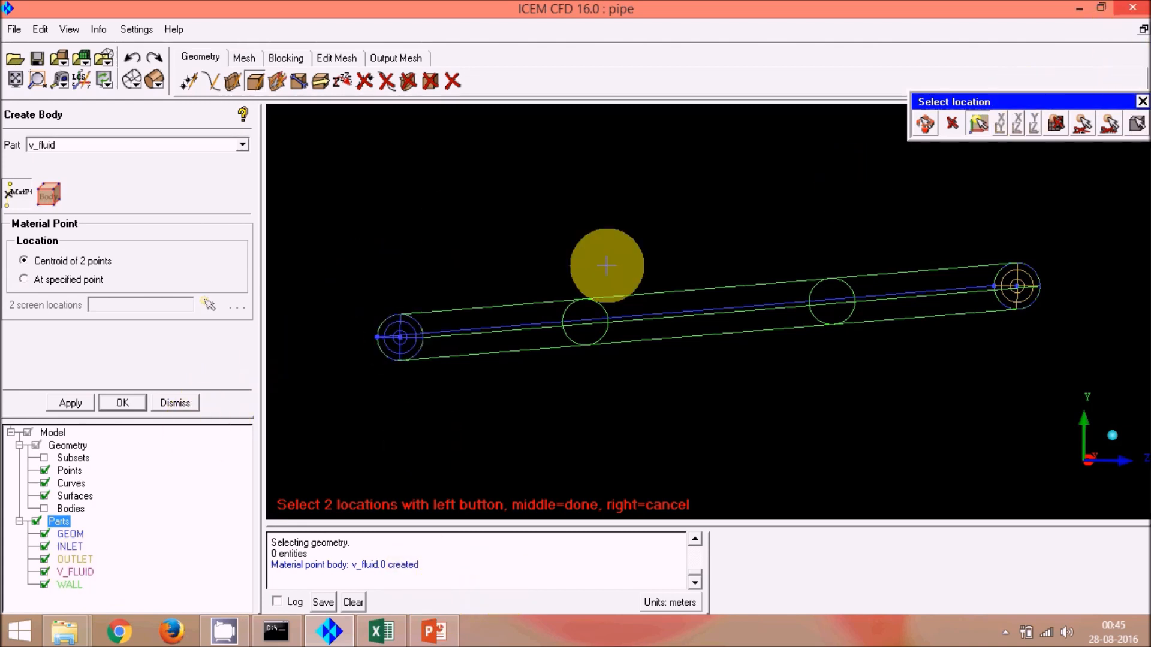
Step: Check the meshing outline slide in PowerPoint before returning to ICEM CFD
{"action": "left_click", "coordinate": [436, 631]}
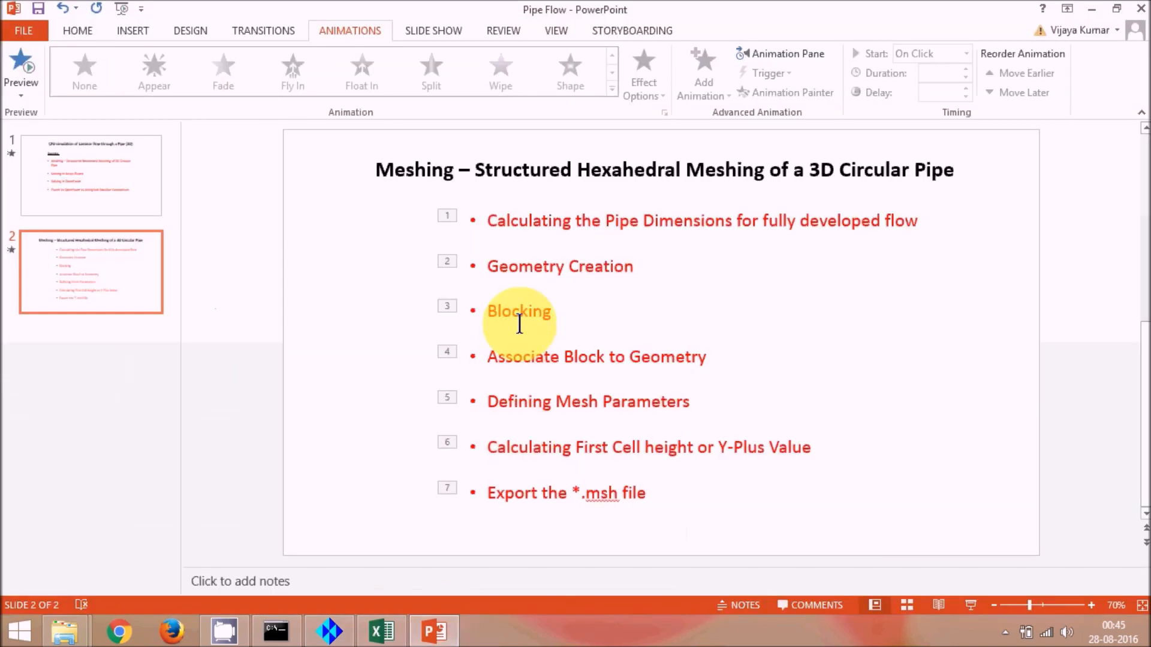
{"action": "left_click", "coordinate": [1100, 8]}
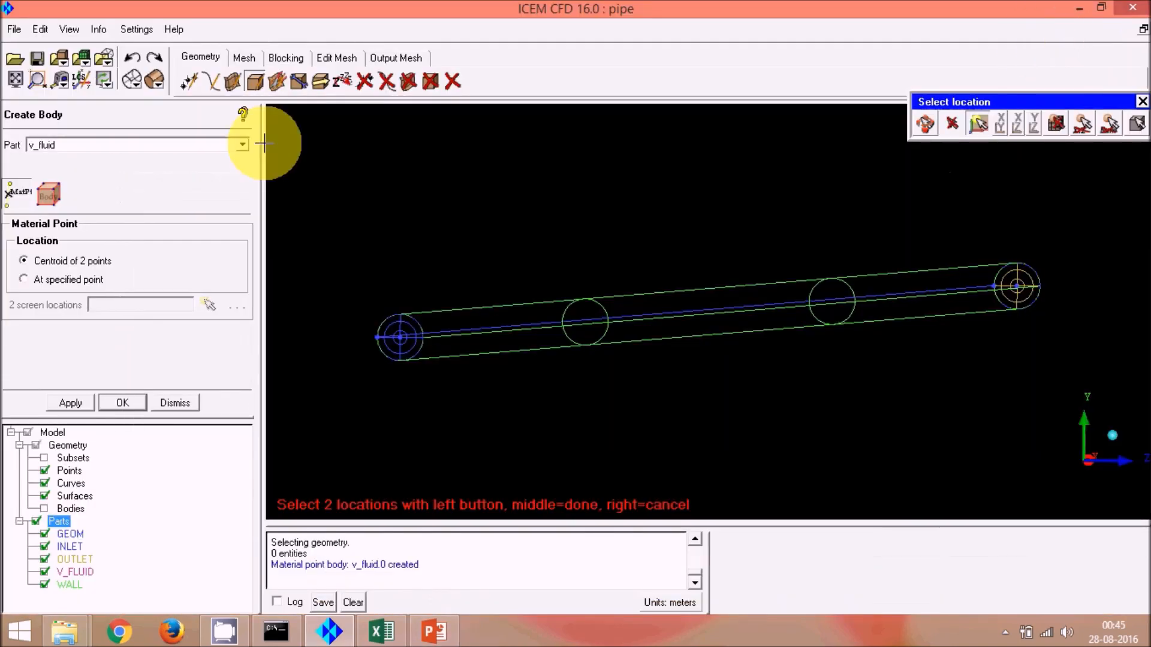
Step: Initialize a 3D Bounding Box block around the whole pipe geometry for the V_FLUID part
{"action": "left_click", "coordinate": [293, 55]}
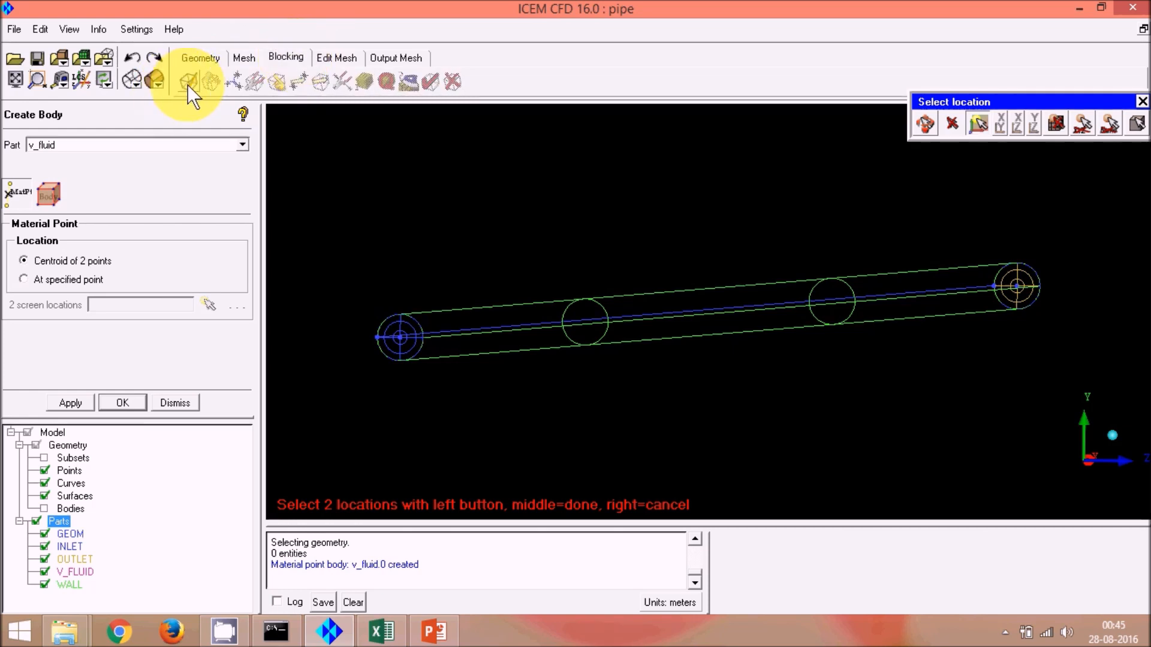
{"action": "left_click", "coordinate": [187, 83]}
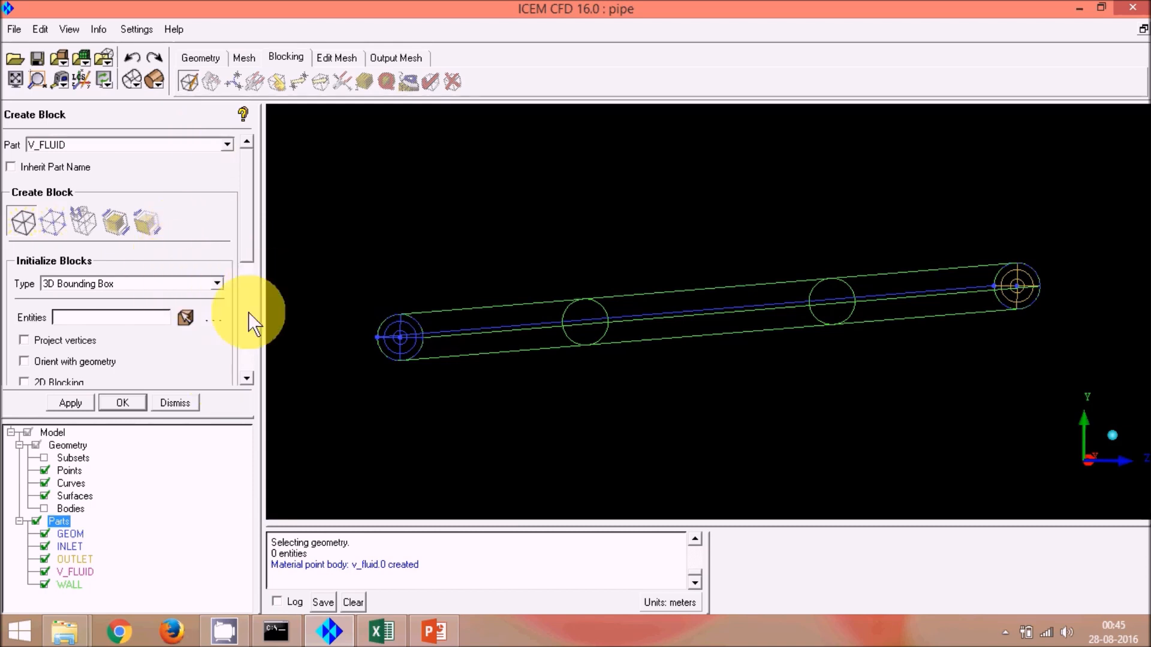
{"action": "left_click_drag", "start_coordinate": [241, 233], "coordinate": [271, 283]}
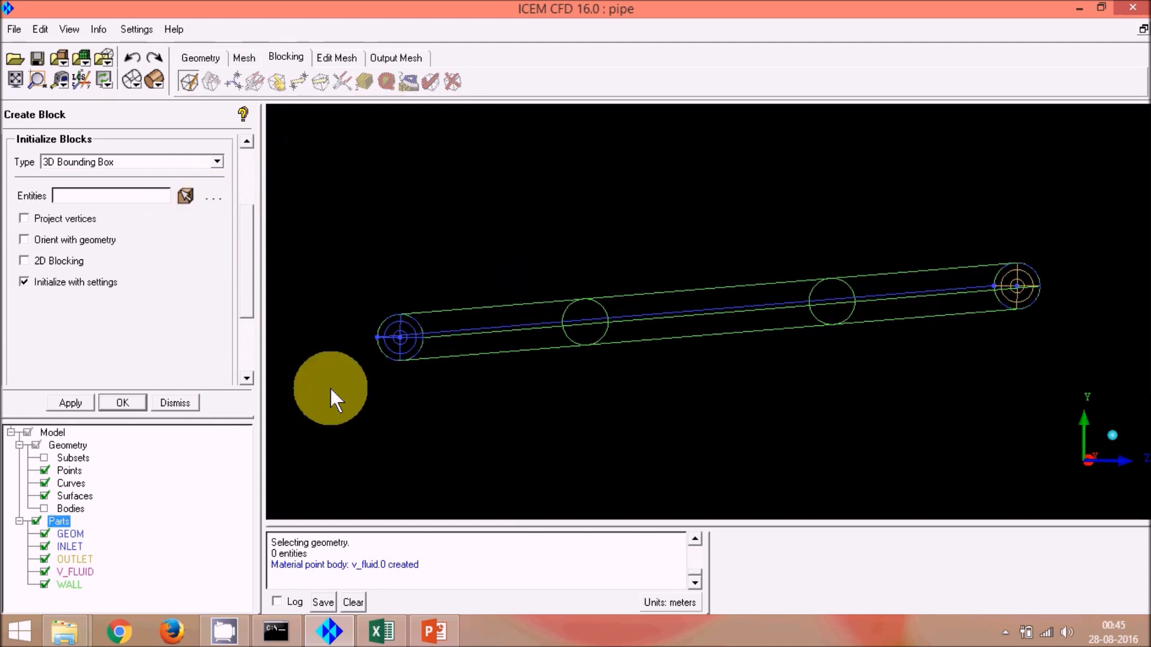
{"action": "left_click", "coordinate": [80, 401]}
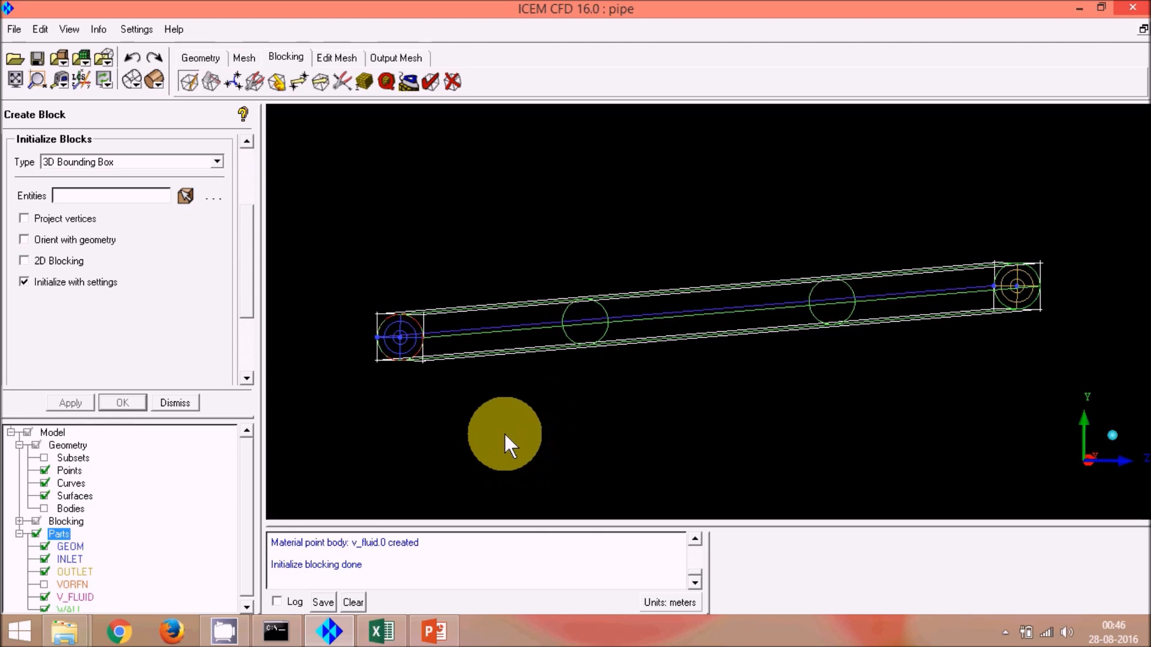
Step: Review the outline slide in PowerPoint once more and switch back to ICEM CFD
{"action": "left_click", "coordinate": [434, 630]}
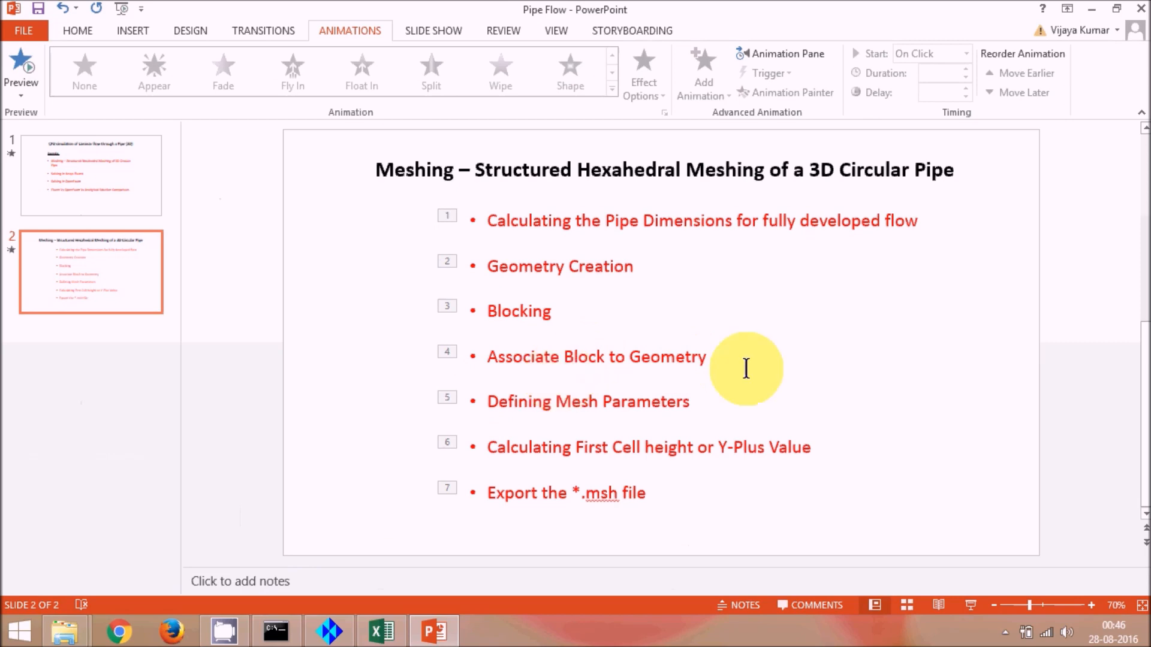
{"action": "left_click", "coordinate": [1090, 9]}
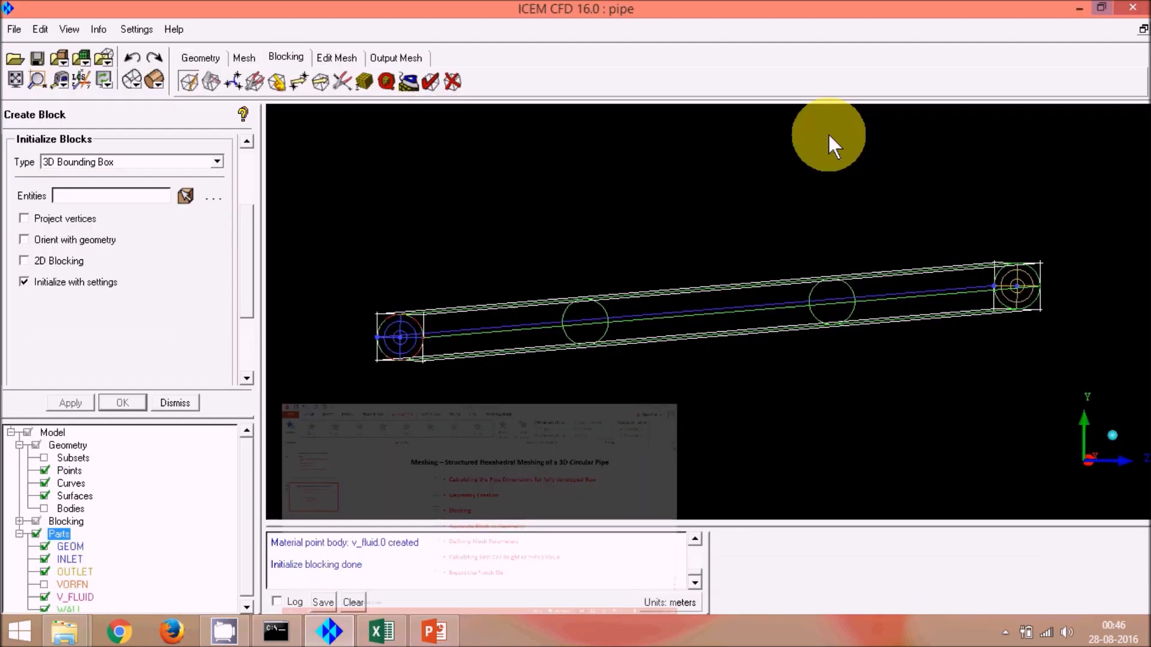
Step: Associate the four block edges at the inlet end with the inlet's outer circular curve using Edge to Curve association
{"action": "left_click", "coordinate": [276, 80]}
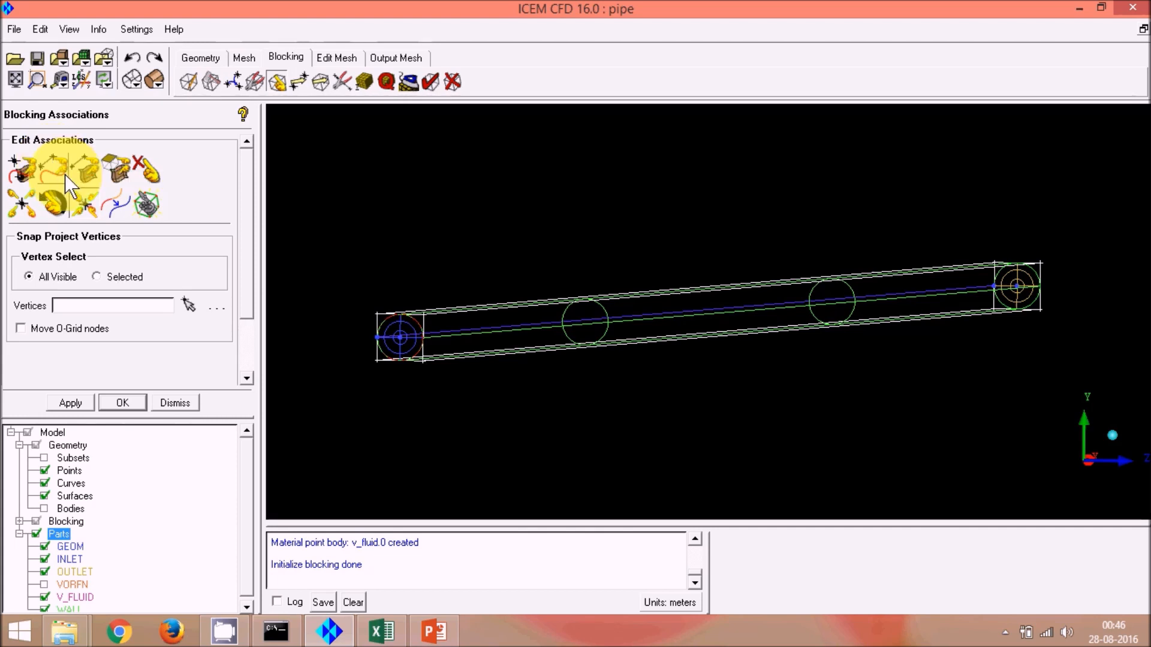
{"action": "left_click", "coordinate": [47, 160]}
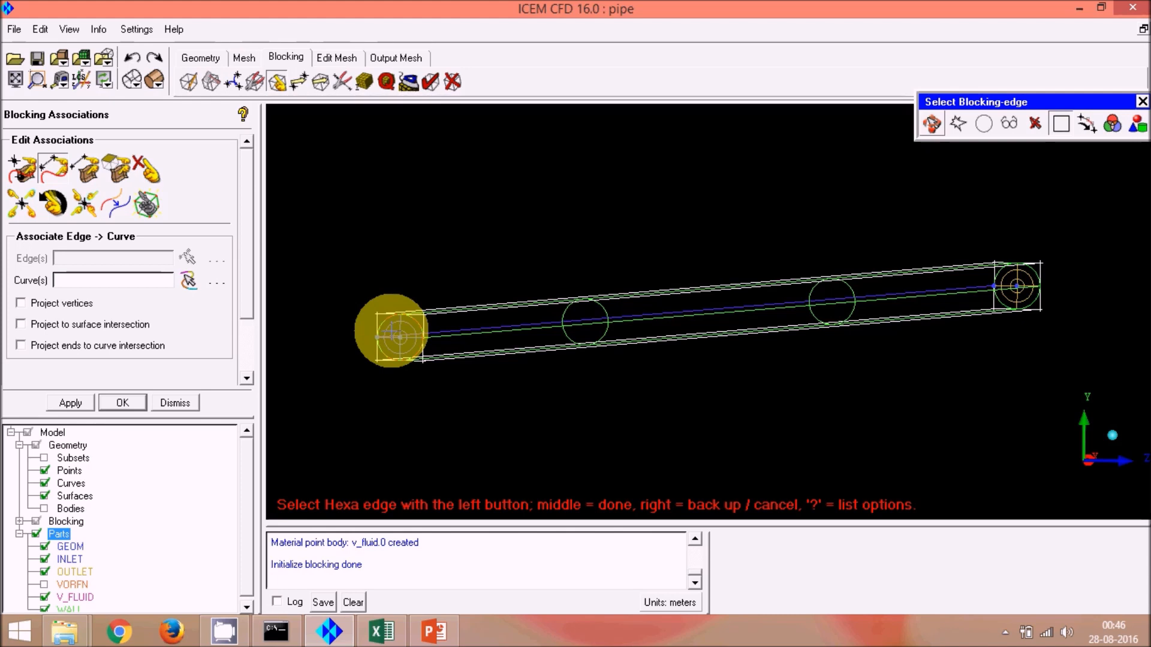
{"action": "left_click", "coordinate": [392, 334]}
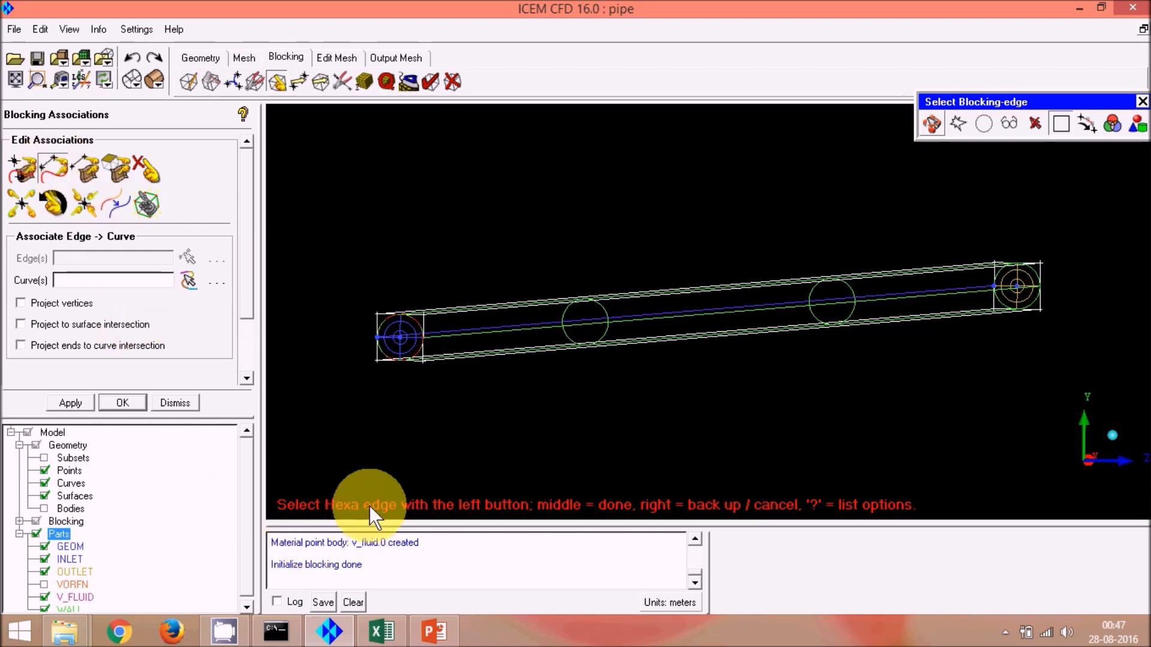
{"action": "scroll", "coordinate": [372, 342], "scroll_direction": "up", "scroll_amount": 6}
{"action": "scroll", "coordinate": [559, 267], "scroll_direction": "down", "scroll_amount": 6}
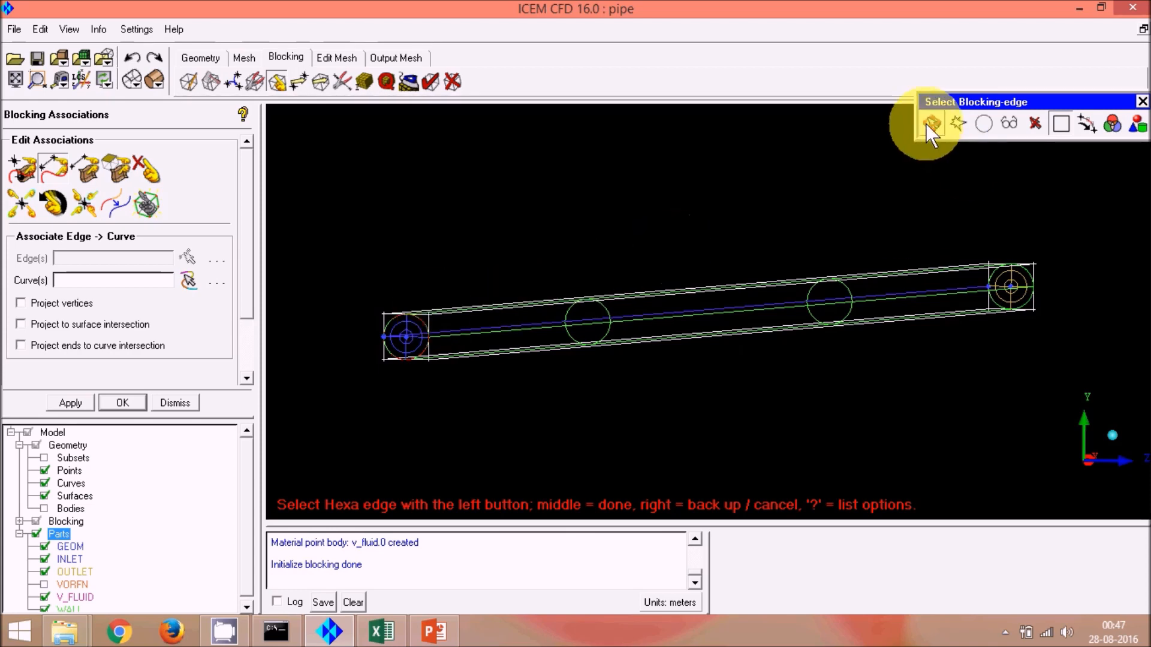
{"action": "scroll", "coordinate": [316, 327], "scroll_direction": "up", "scroll_amount": 2}
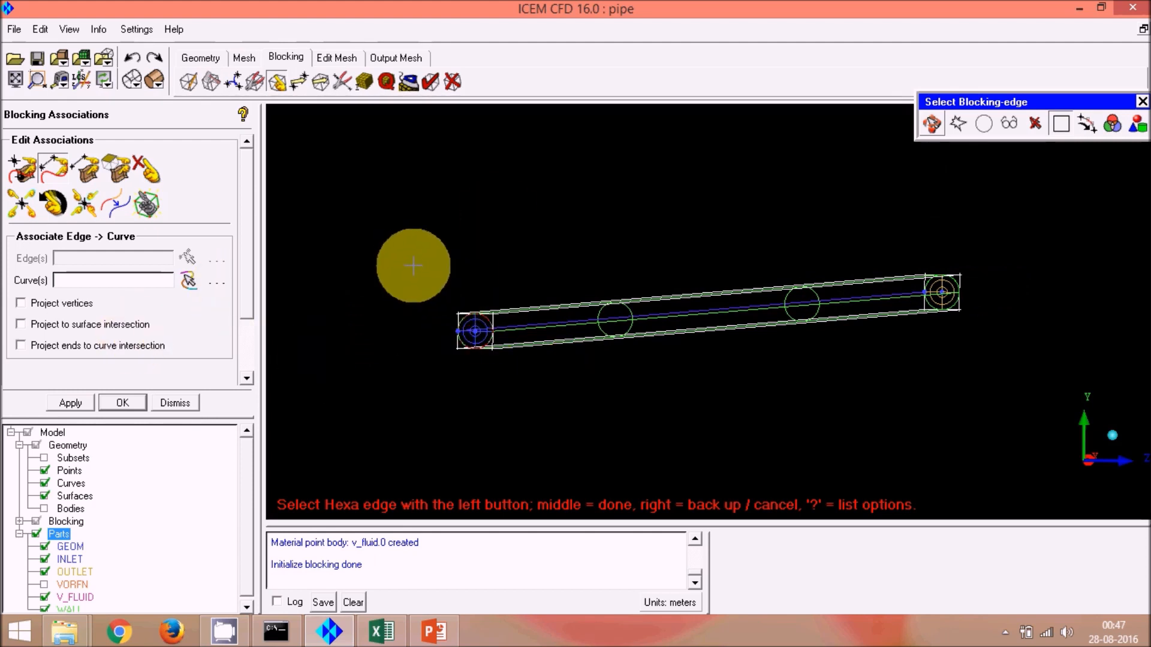
{"action": "left_click", "coordinate": [933, 124]}
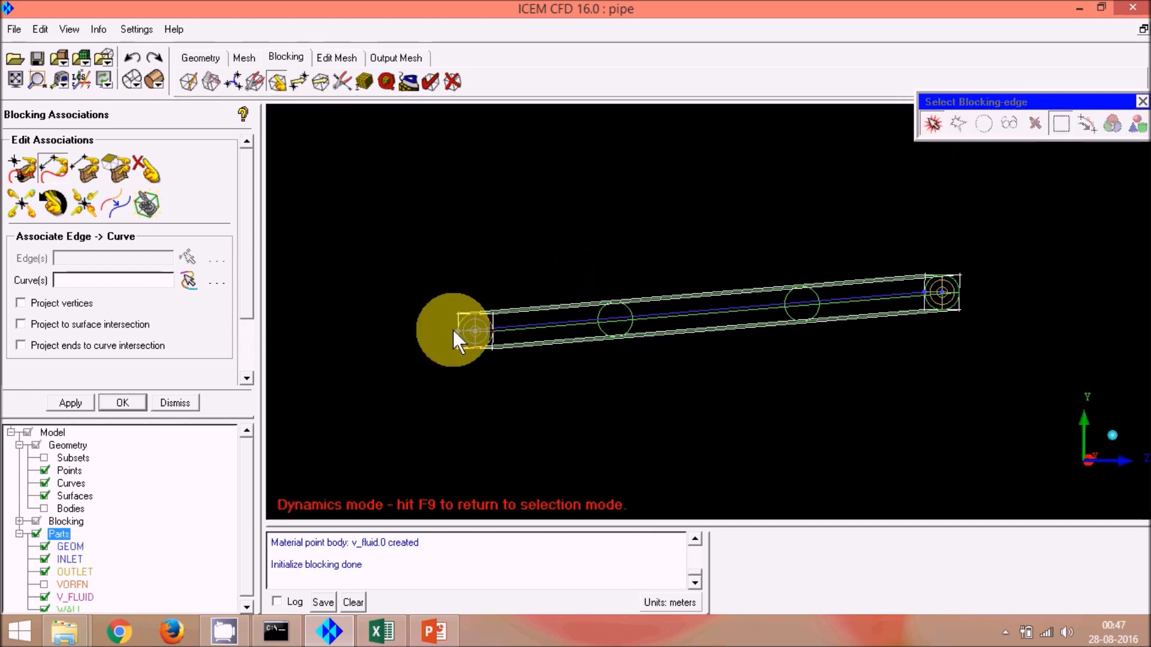
{"action": "left_click", "coordinate": [931, 124]}
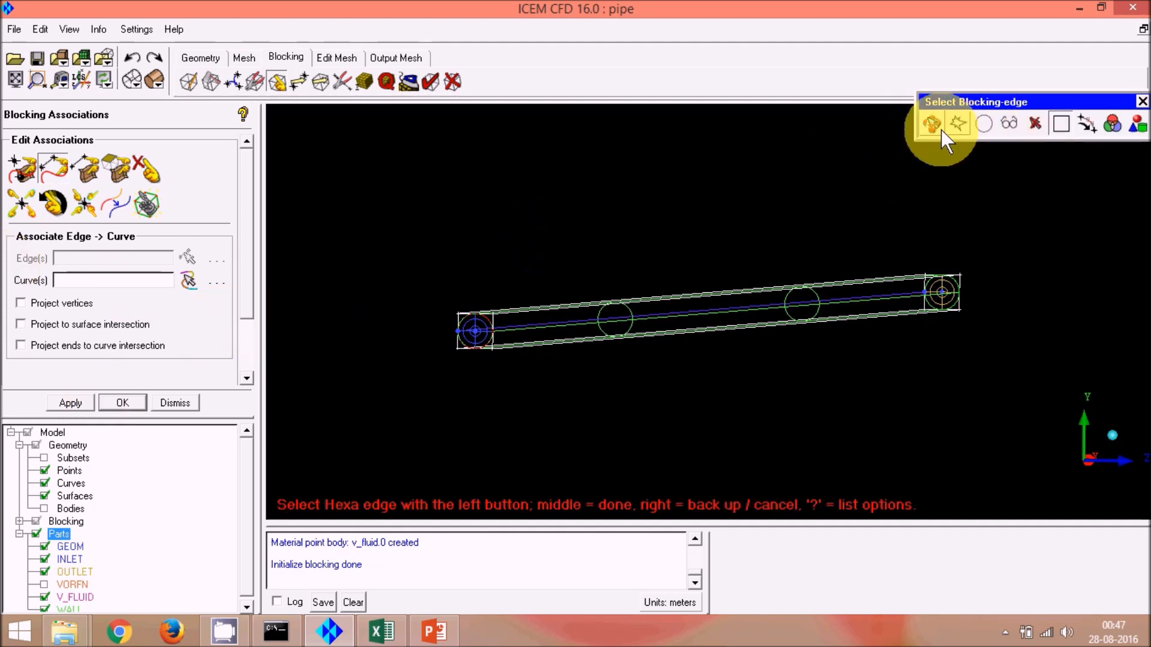
{"action": "left_click", "coordinate": [929, 120]}
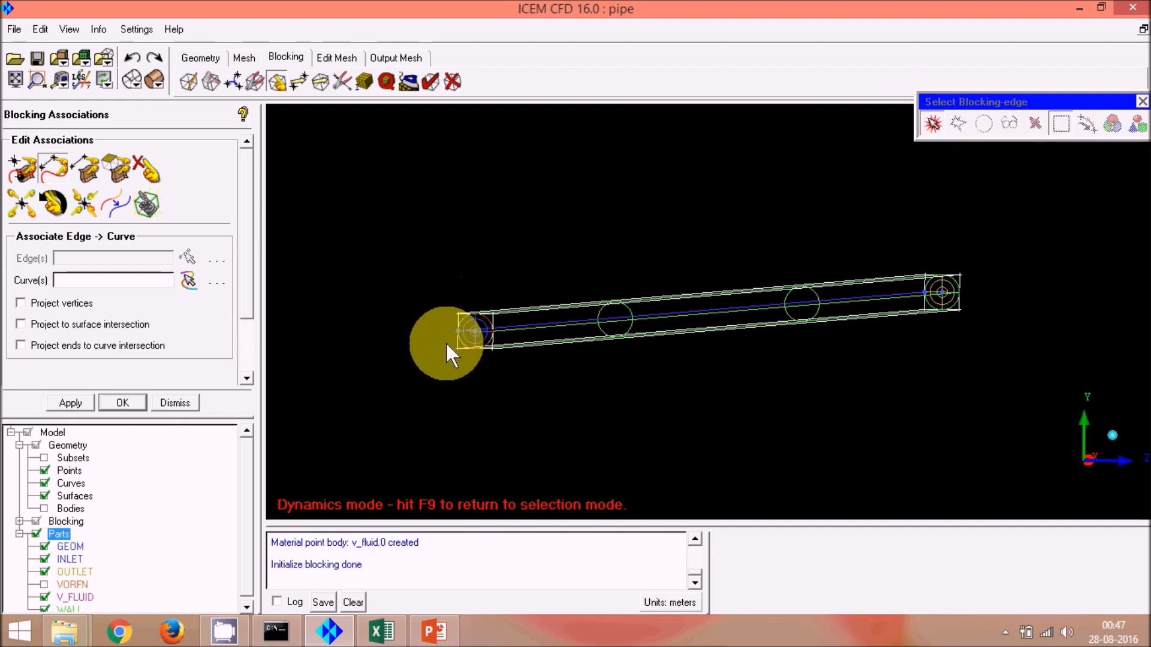
{"action": "left_click_drag", "start_coordinate": [410, 323], "coordinate": [609, 320]}
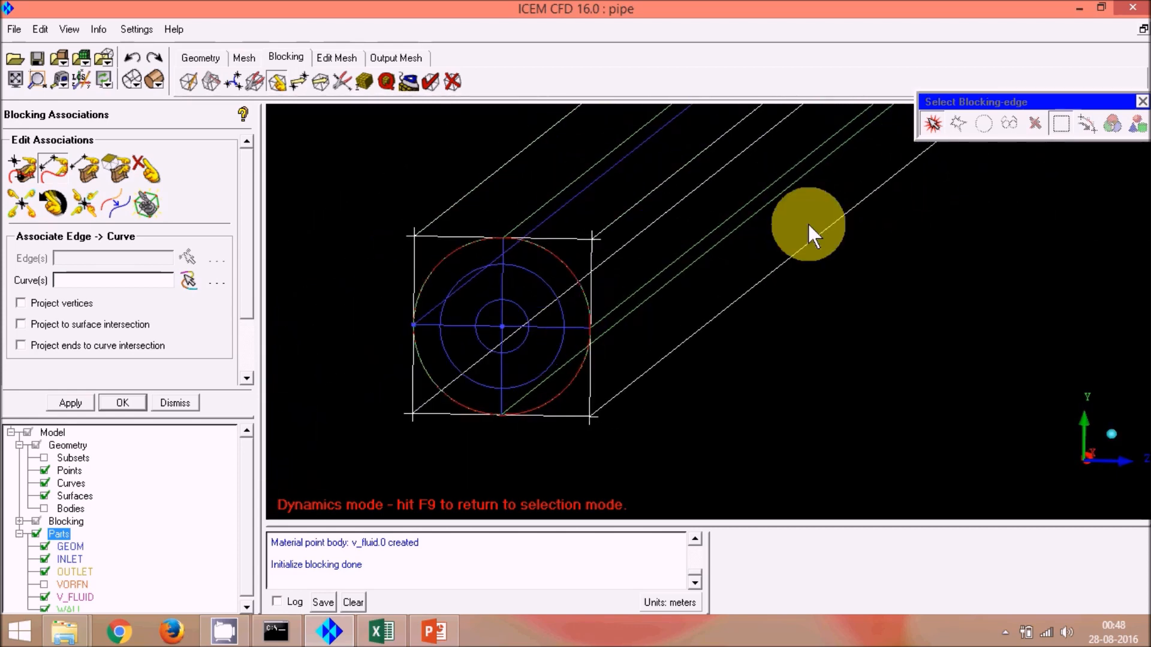
{"action": "left_click", "coordinate": [932, 123]}
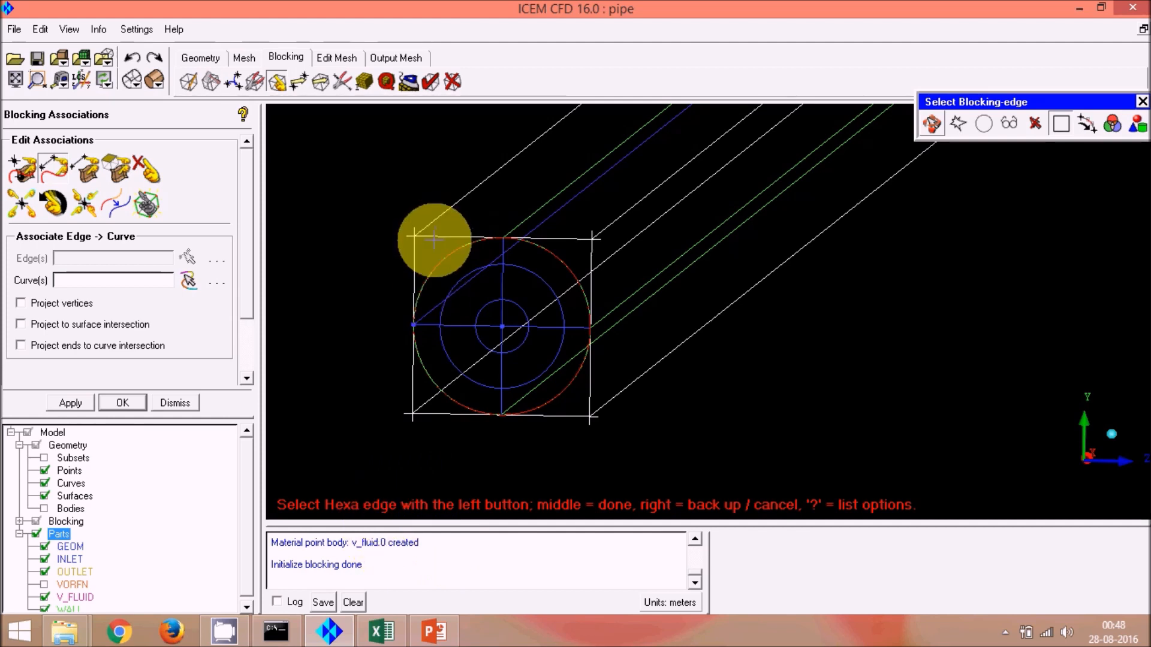
{"action": "left_click", "coordinate": [592, 277]}
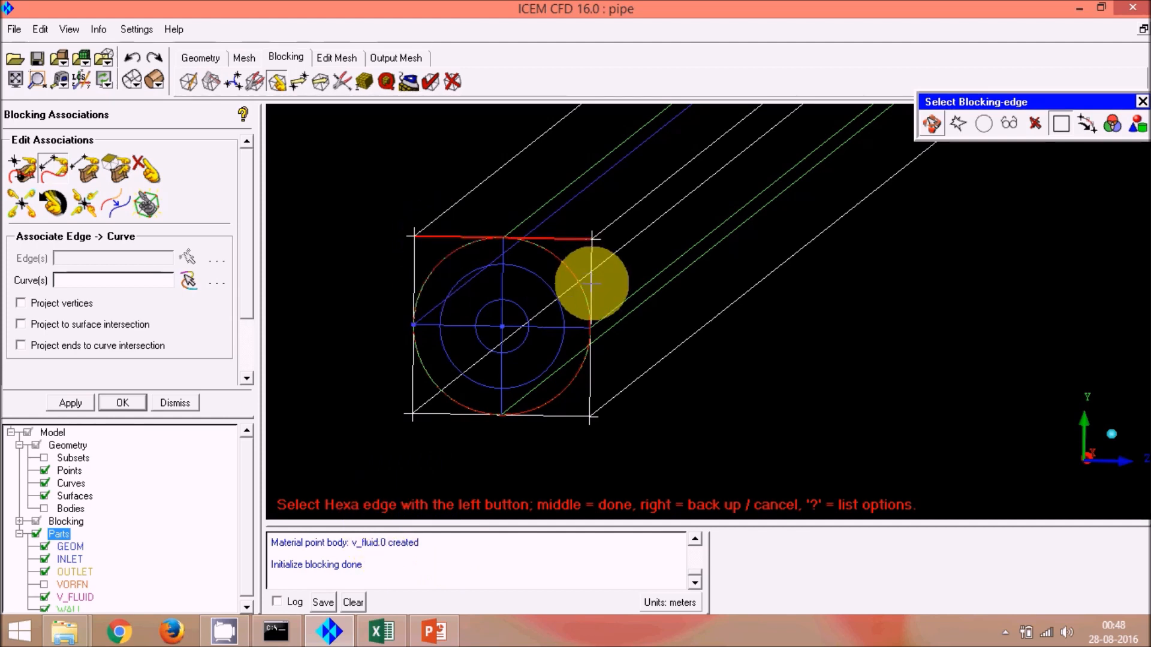
{"action": "left_click", "coordinate": [535, 411]}
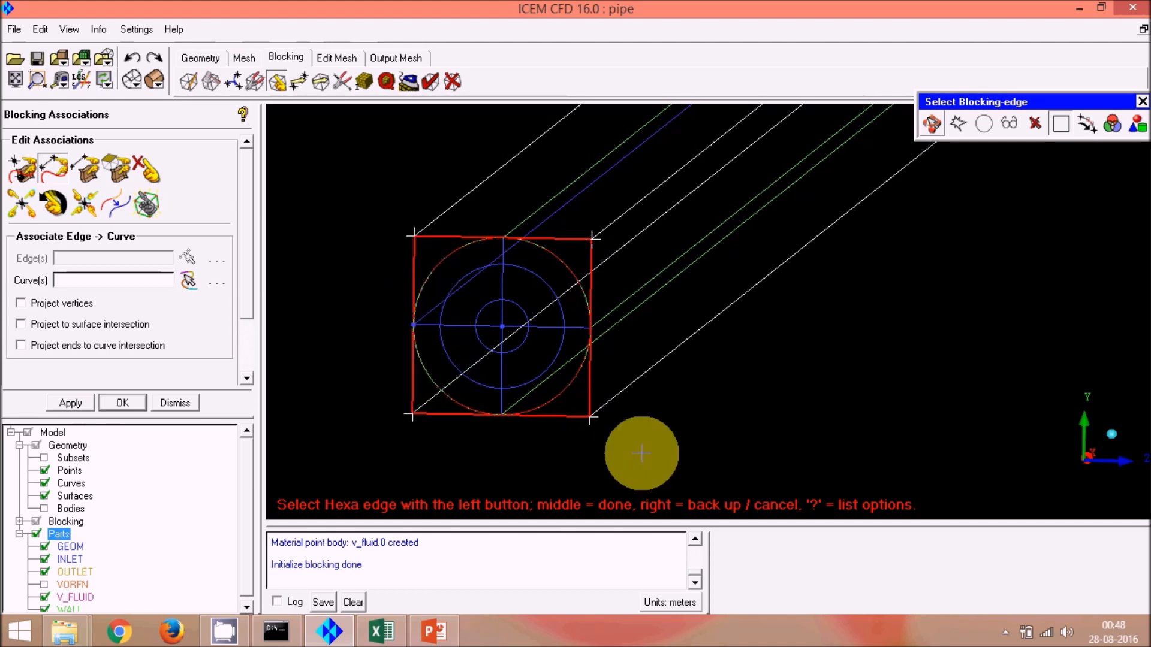
{"action": "middle_click", "coordinate": [750, 370]}
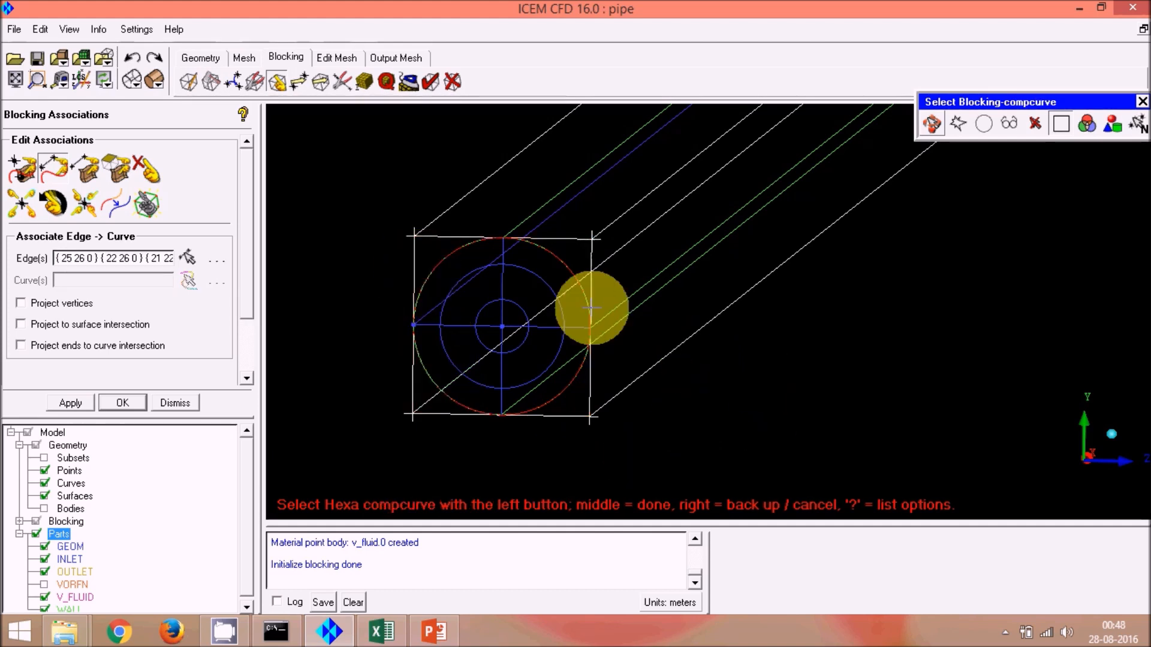
{"action": "left_click", "coordinate": [561, 260]}
{"action": "middle_click", "coordinate": [725, 412]}
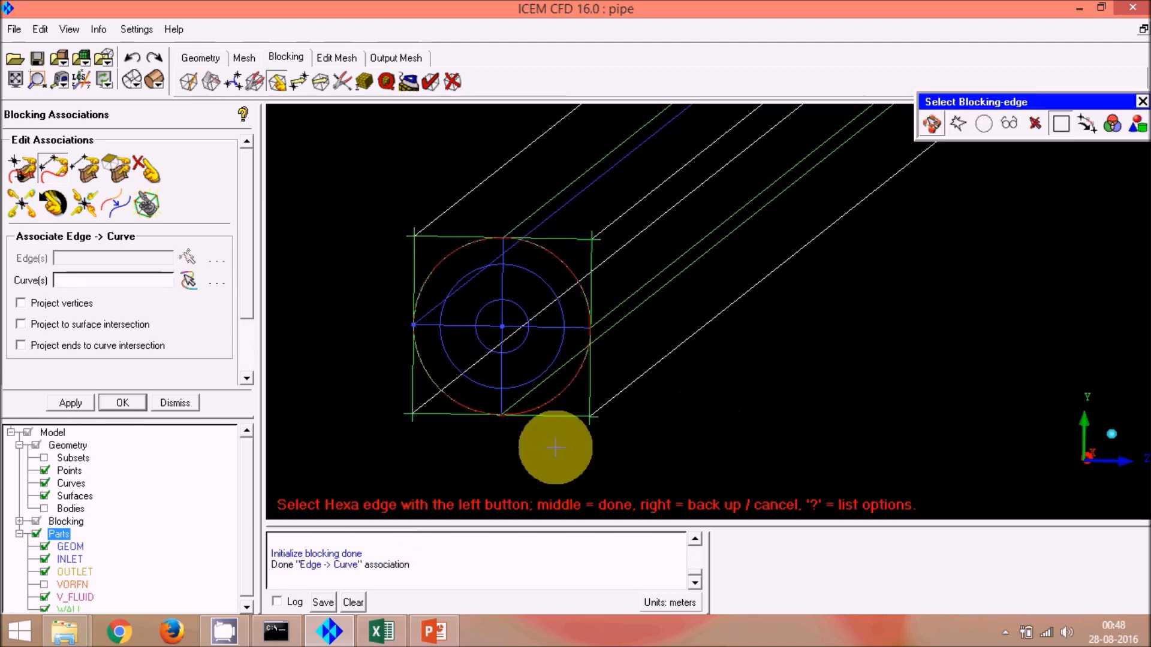
Step: Associate the four block edges at the outlet end with the outlet's outer circular curve using Edge to Curve association
{"action": "scroll", "coordinate": [411, 456], "scroll_direction": "down", "scroll_amount": 10}
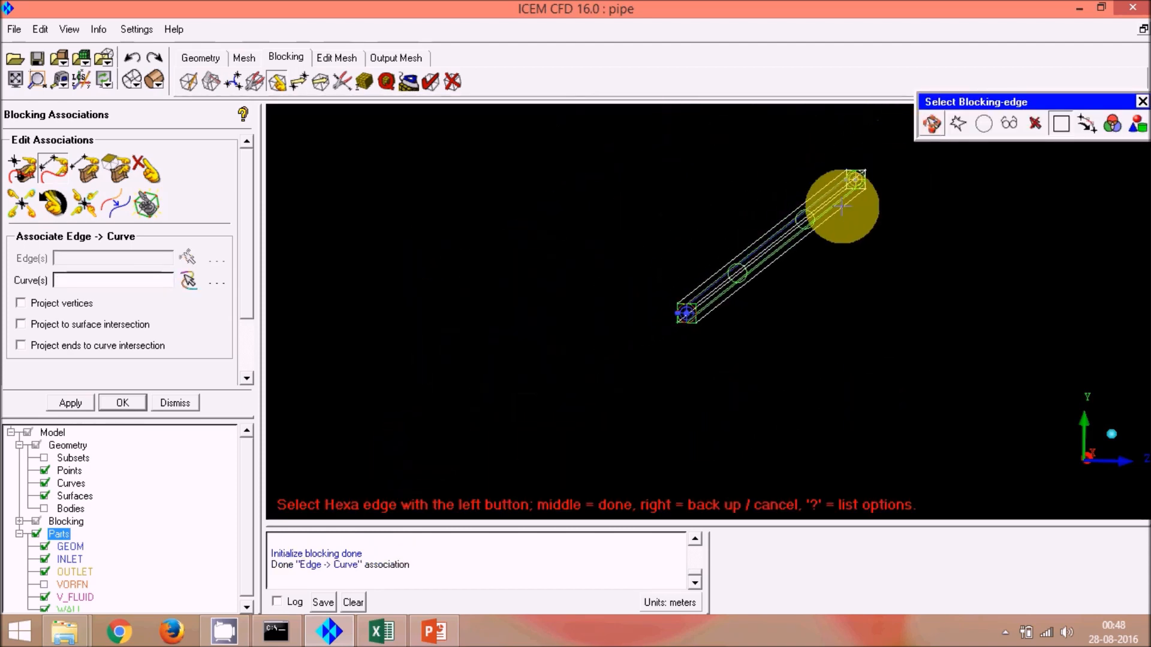
{"action": "left_click", "coordinate": [932, 126]}
{"action": "left_click_drag", "start_coordinate": [861, 193], "coordinate": [820, 220]}
{"action": "middle_click_drag", "start_coordinate": [820, 220], "coordinate": [756, 262]}
{"action": "scroll", "coordinate": [754, 295], "scroll_direction": "up", "scroll_amount": 10}
{"action": "scroll", "coordinate": [663, 261], "scroll_direction": "up", "scroll_amount": 5}
{"action": "left_click_drag", "start_coordinate": [673, 270], "coordinate": [663, 259]}
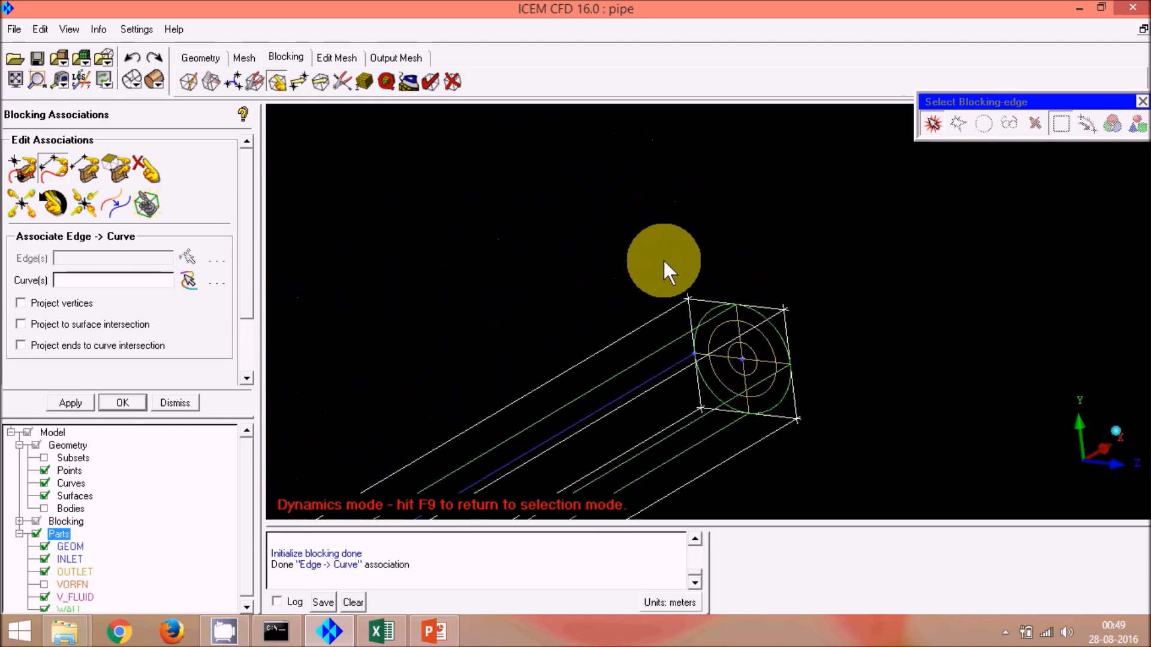
{"action": "scroll", "coordinate": [739, 358], "scroll_direction": "up", "scroll_amount": 5}
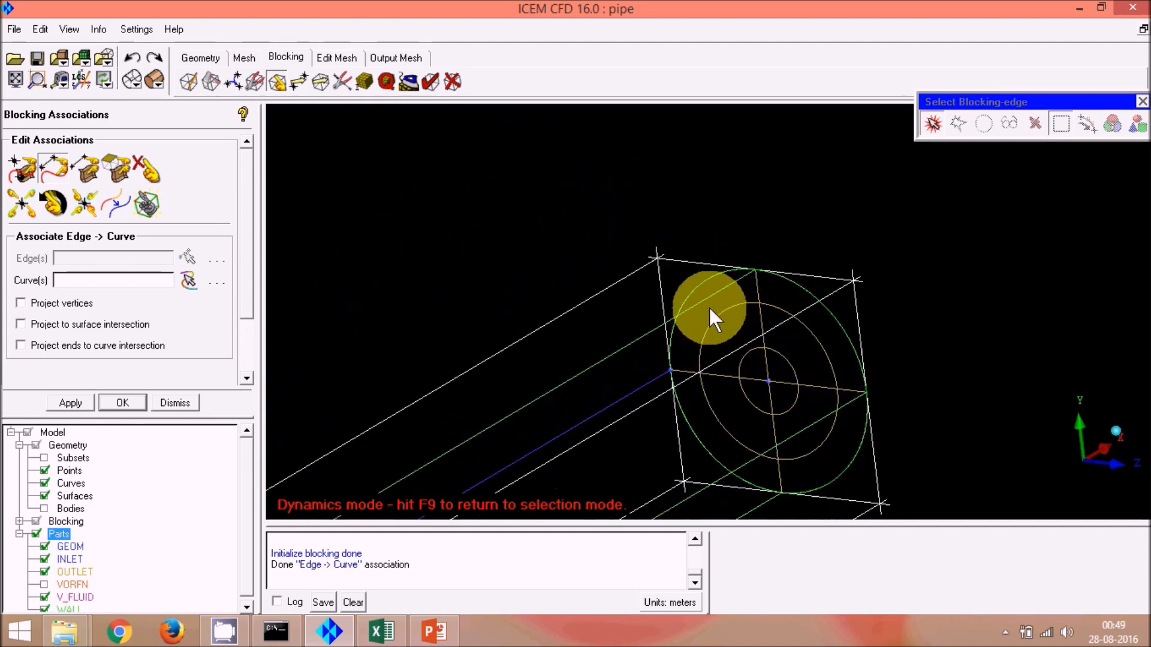
{"action": "middle_click_drag", "start_coordinate": [709, 307], "coordinate": [688, 237]}
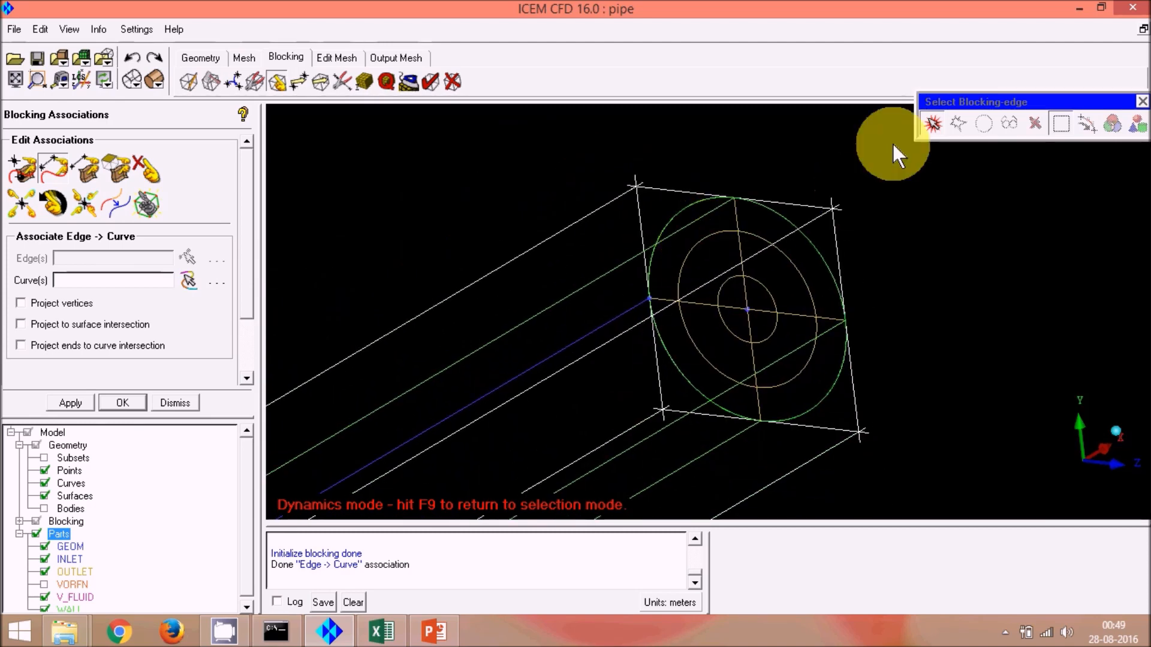
{"action": "left_click", "coordinate": [933, 124]}
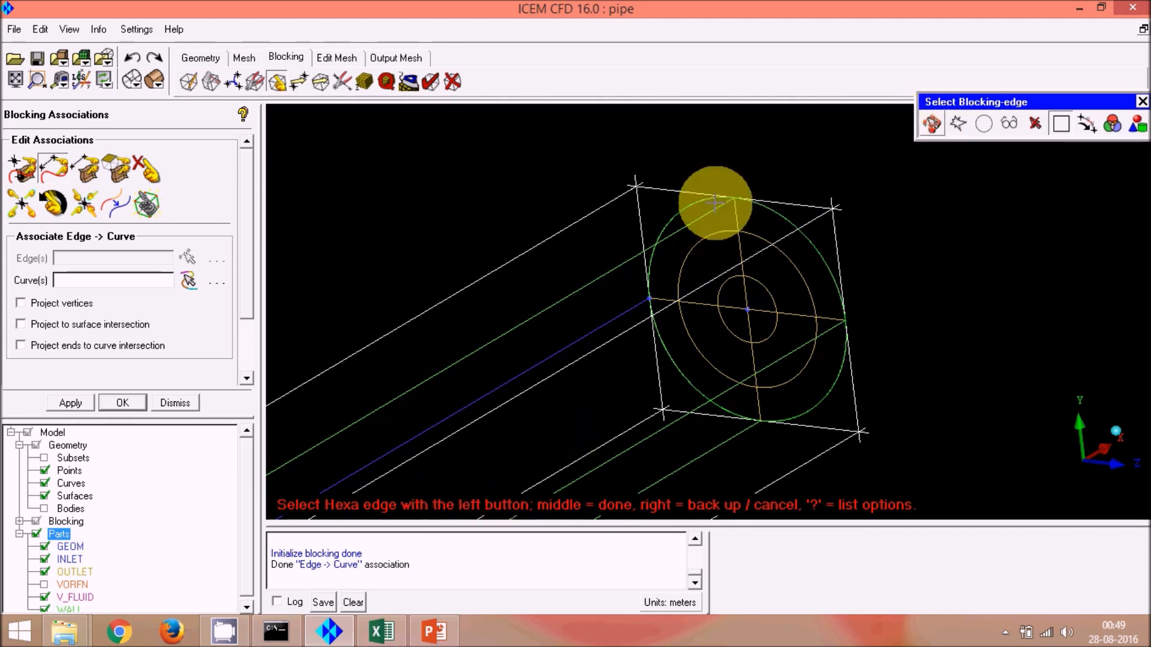
{"action": "left_click", "coordinate": [638, 208]}
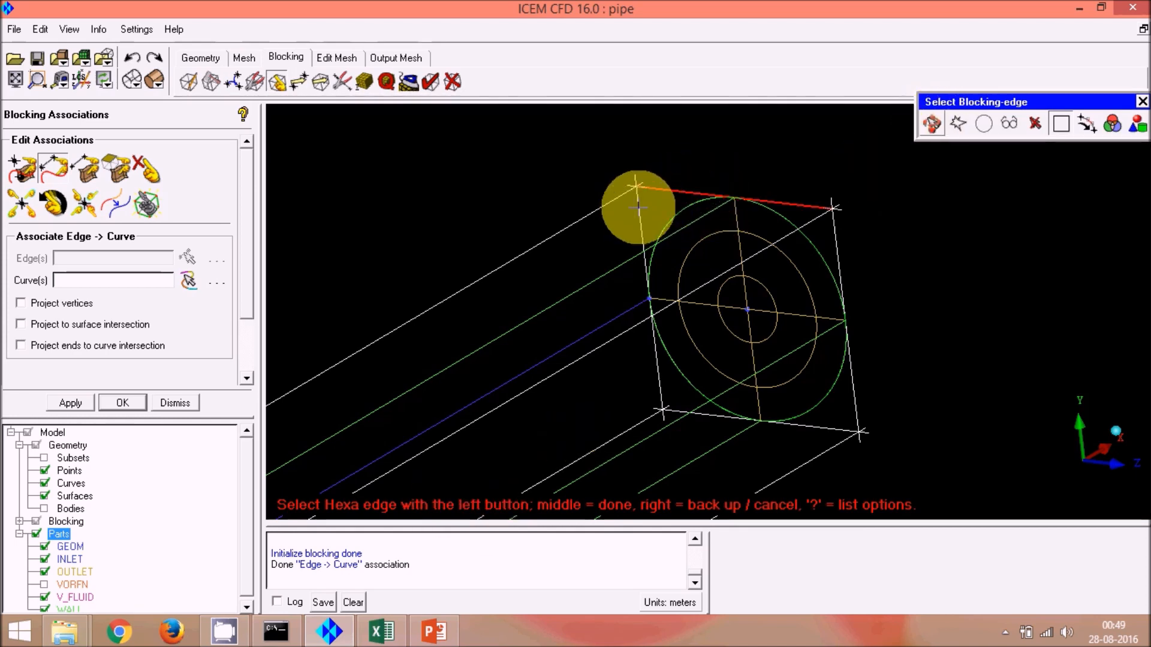
{"action": "left_click", "coordinate": [639, 207]}
{"action": "left_click", "coordinate": [835, 428]}
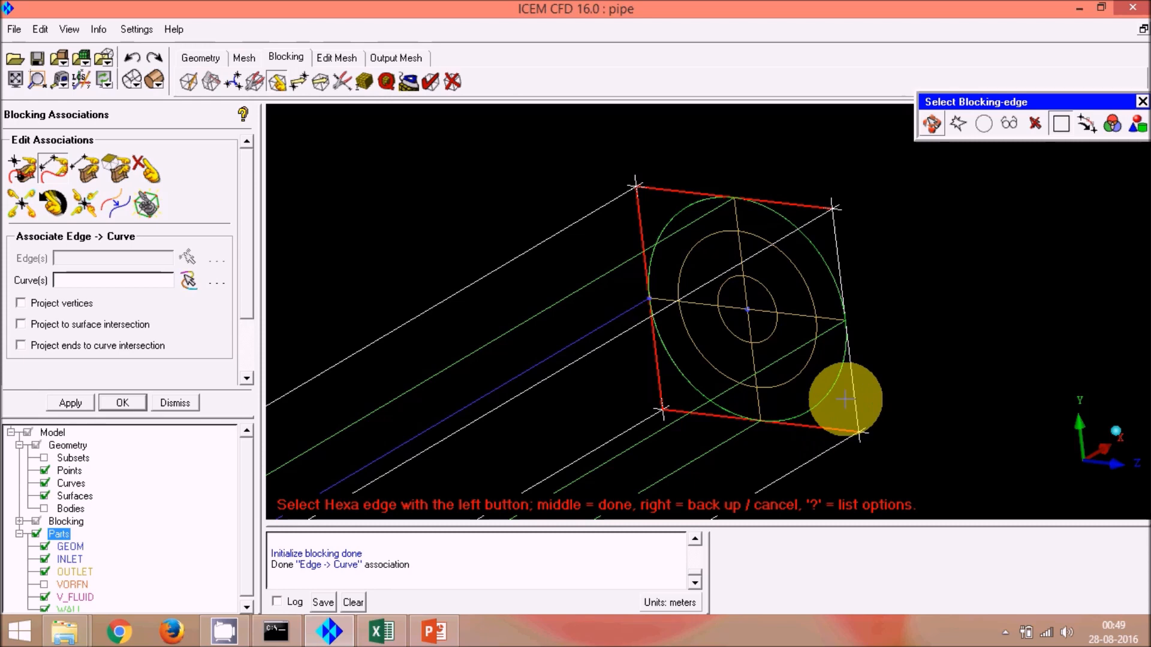
{"action": "left_click", "coordinate": [856, 395]}
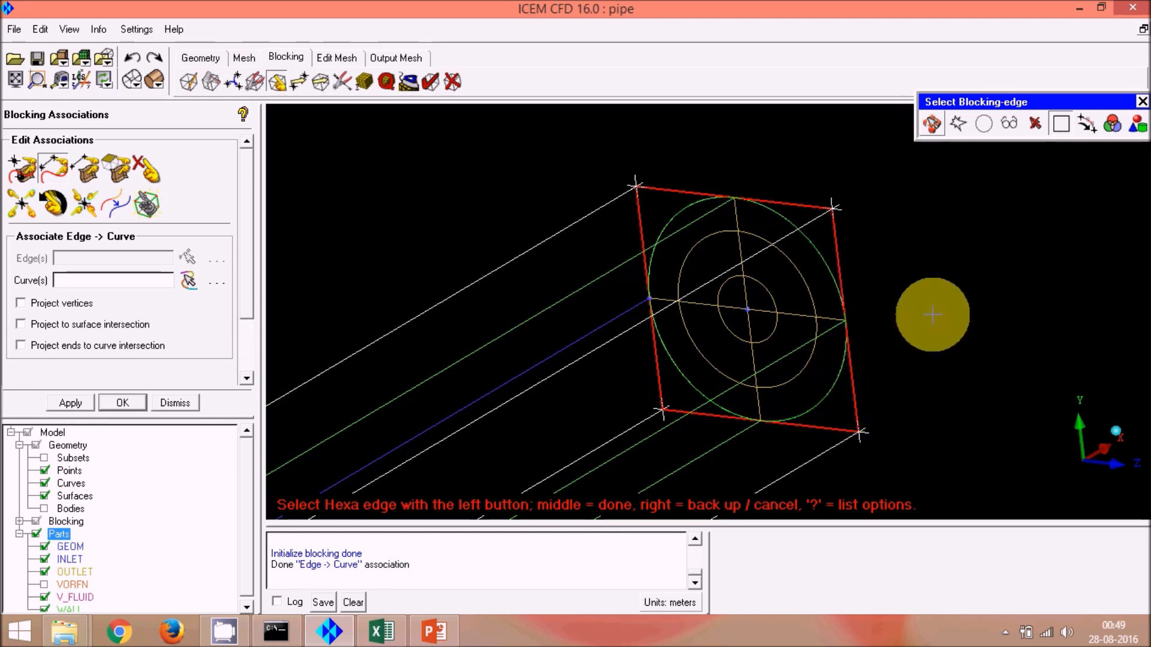
{"action": "middle_click", "coordinate": [933, 314]}
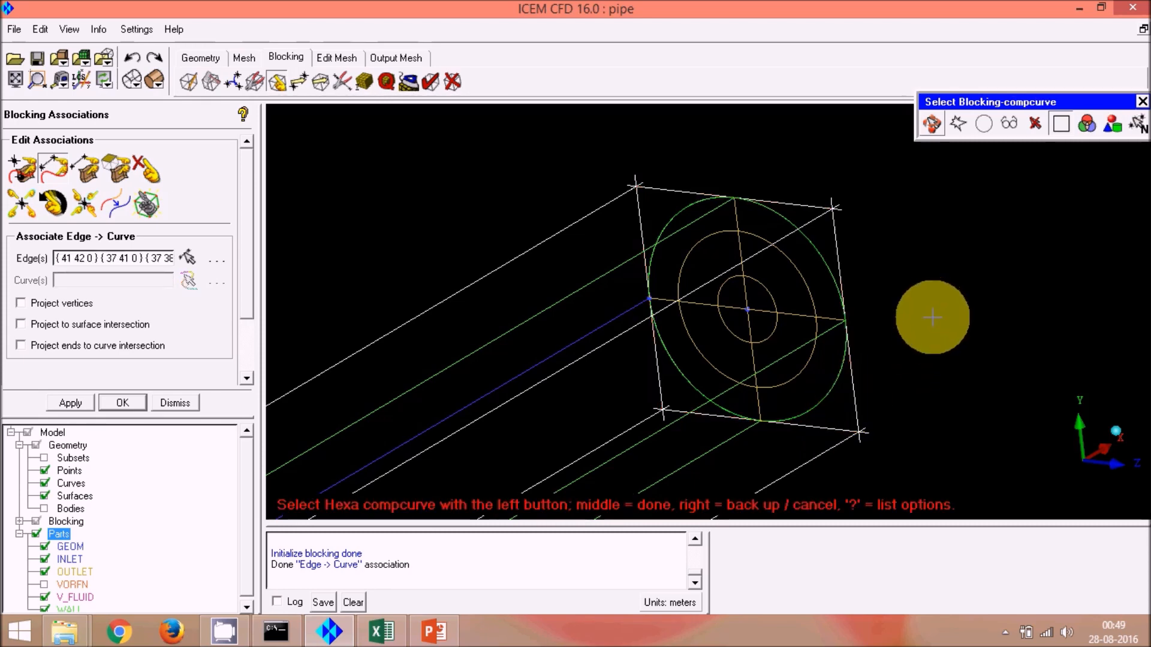
{"action": "left_click", "coordinate": [784, 214]}
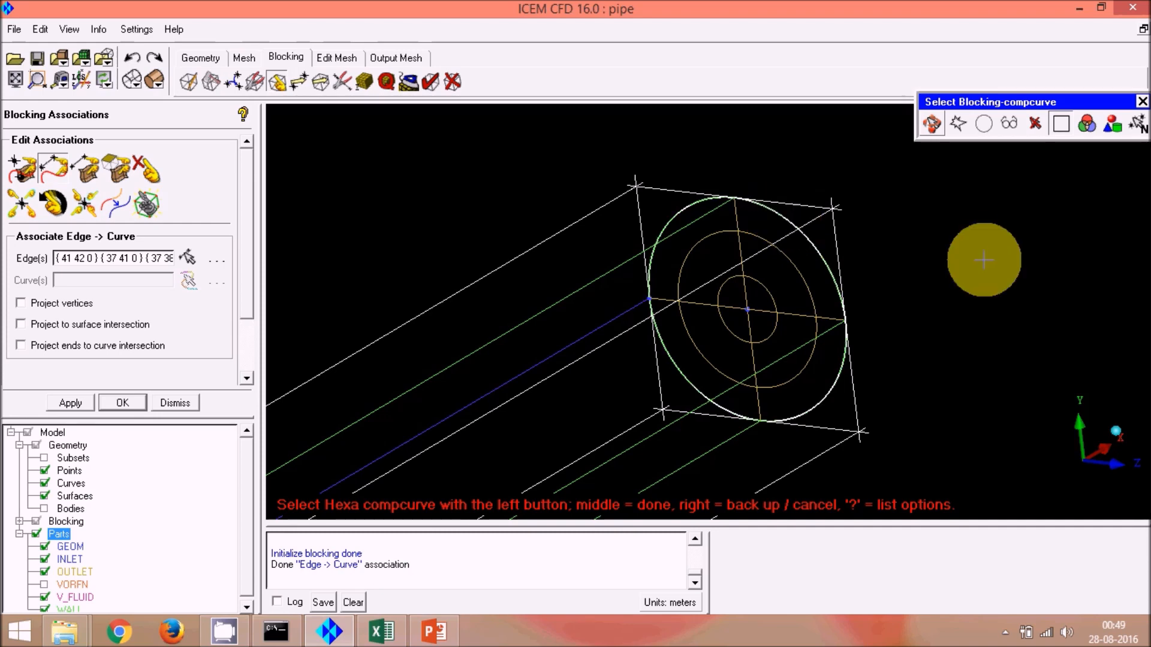
{"action": "middle_click", "coordinate": [984, 257]}
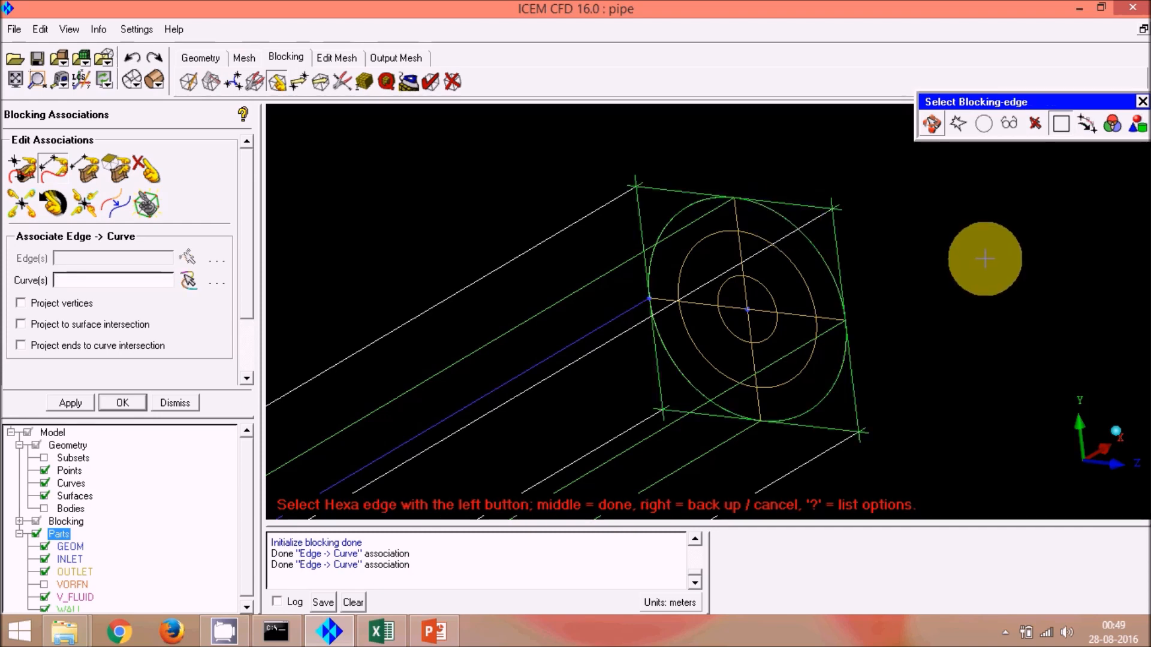
Step: Hide the geometry surfaces while keeping points and curves displayed
{"action": "scroll", "coordinate": [876, 242], "scroll_direction": "down", "scroll_amount": 4}
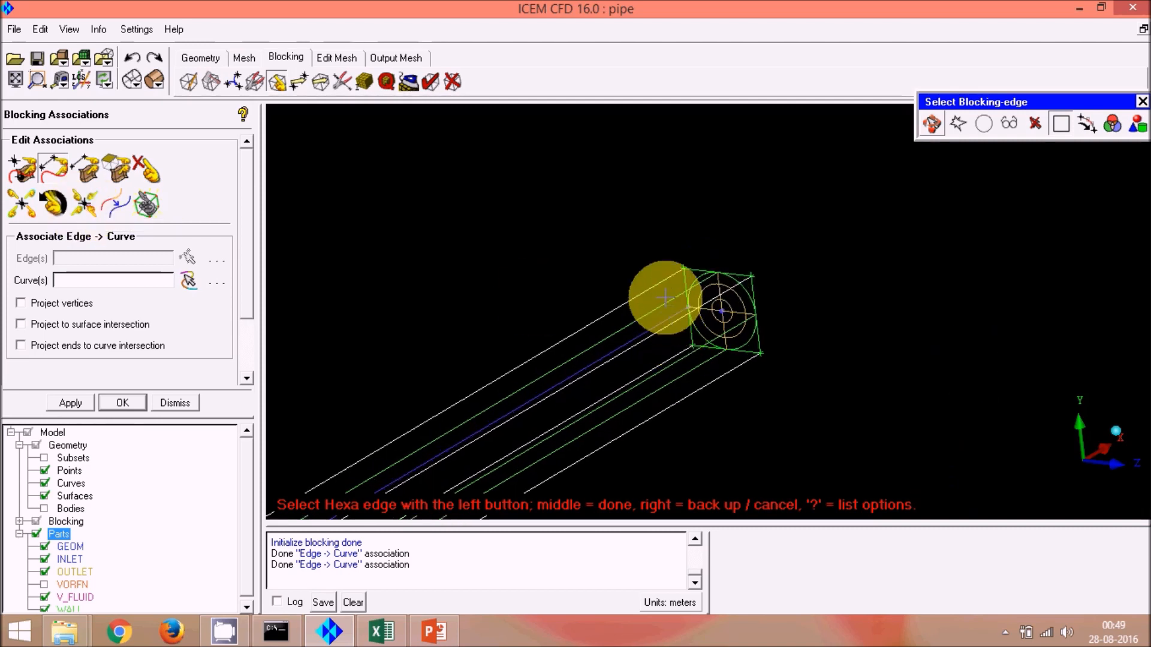
{"action": "scroll", "coordinate": [665, 297], "scroll_direction": "up", "scroll_amount": 2}
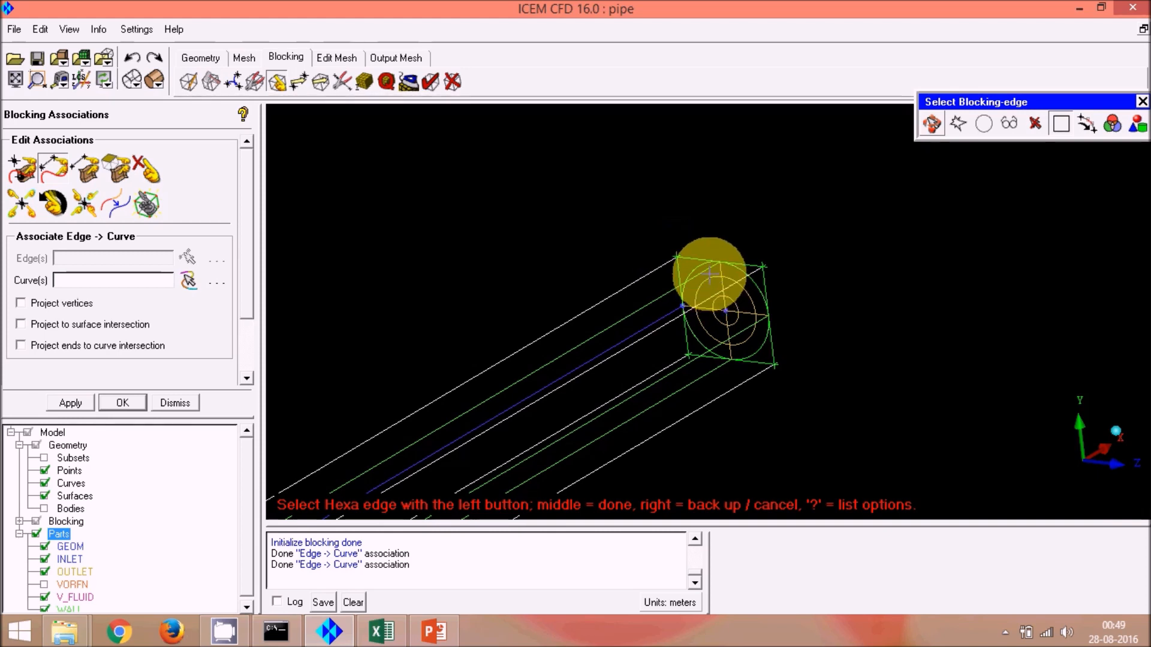
{"action": "scroll", "coordinate": [709, 273], "scroll_direction": "down", "scroll_amount": 2}
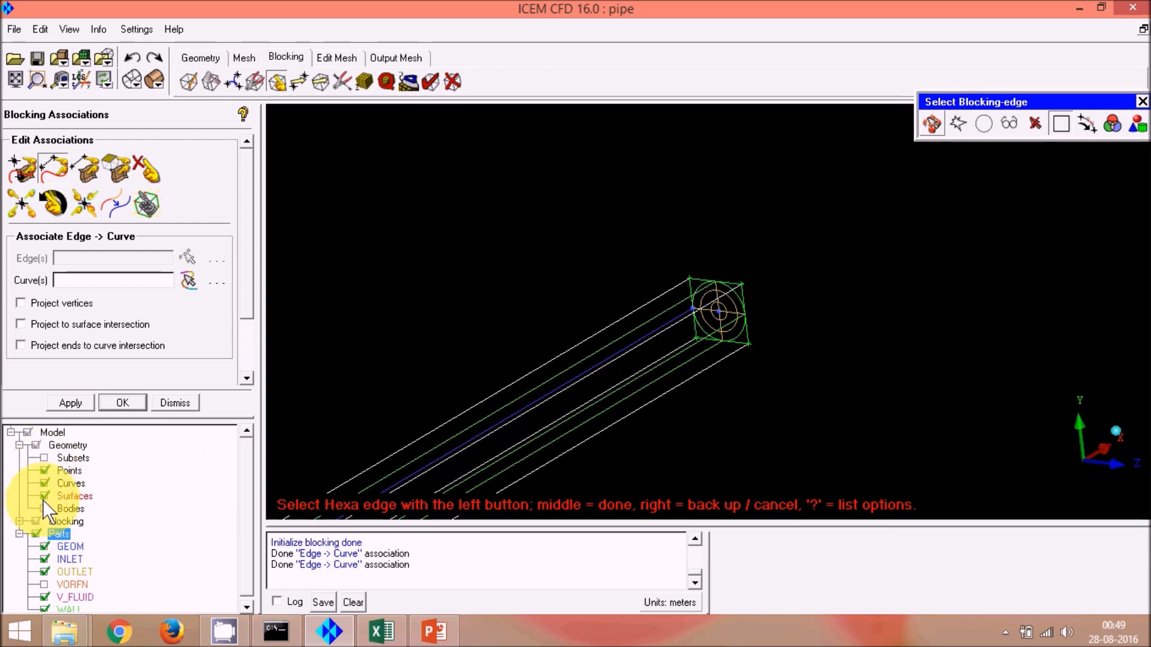
{"action": "left_click", "coordinate": [46, 483]}
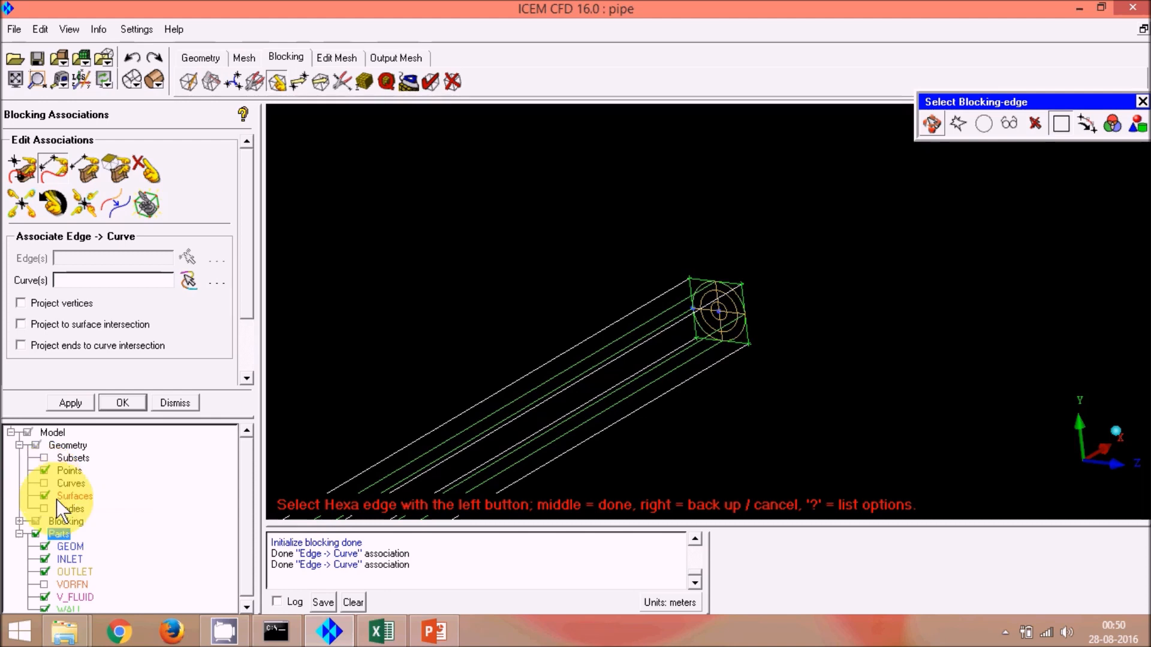
{"action": "left_click", "coordinate": [45, 495]}
{"action": "left_click", "coordinate": [44, 496]}
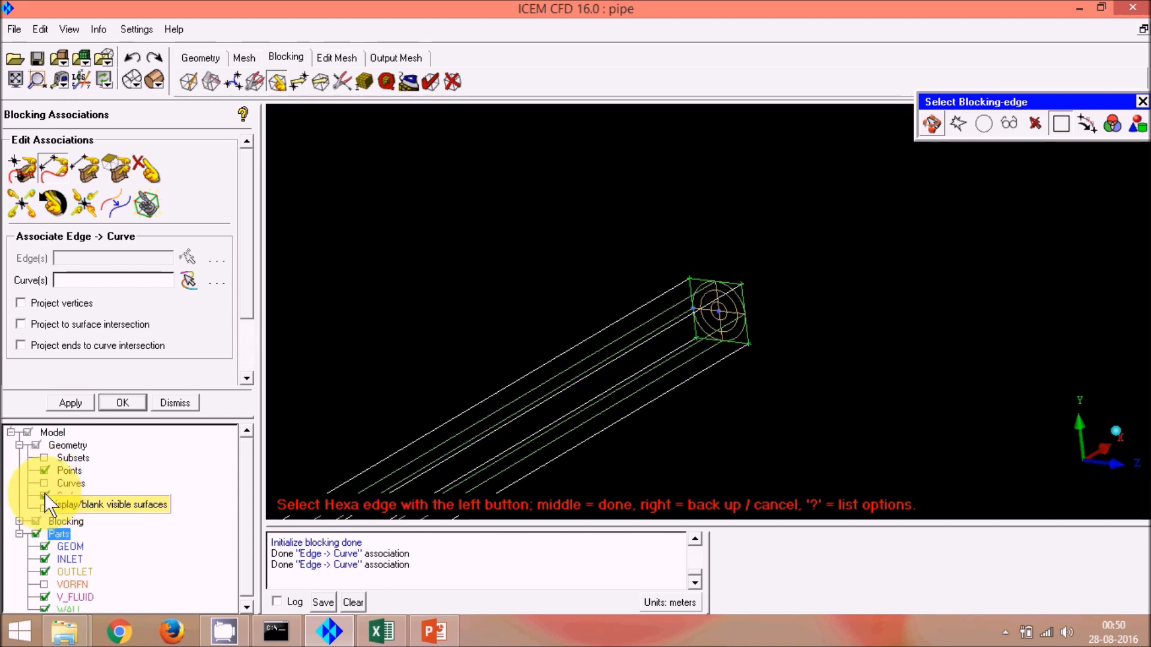
{"action": "left_click", "coordinate": [44, 470]}
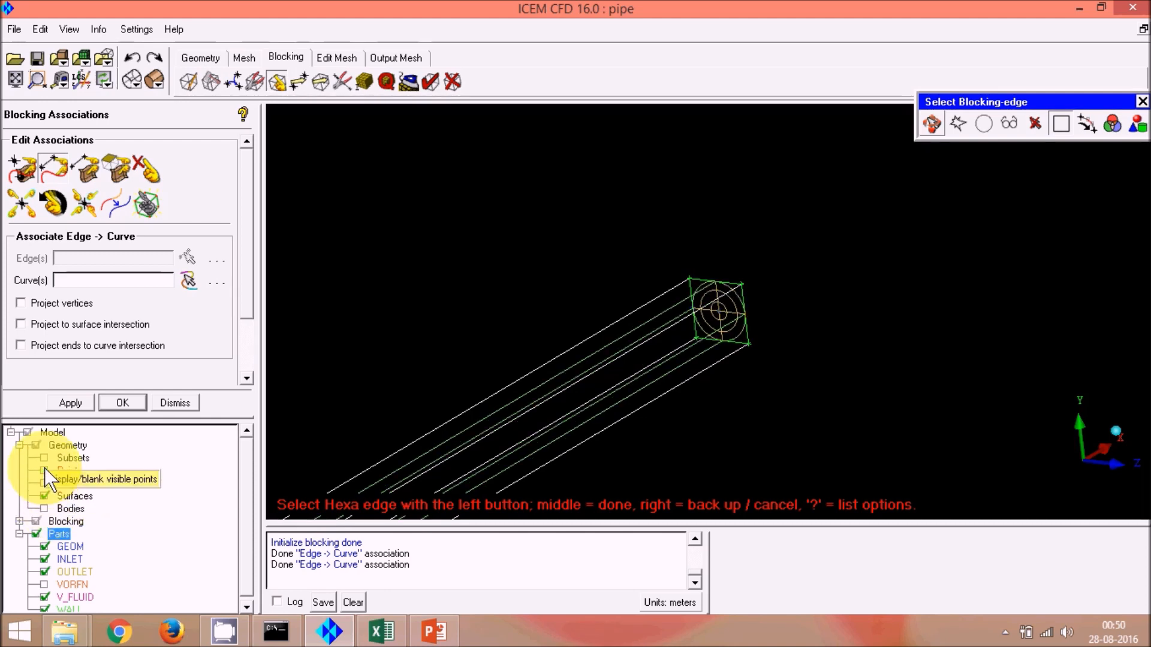
{"action": "left_click", "coordinate": [44, 470]}
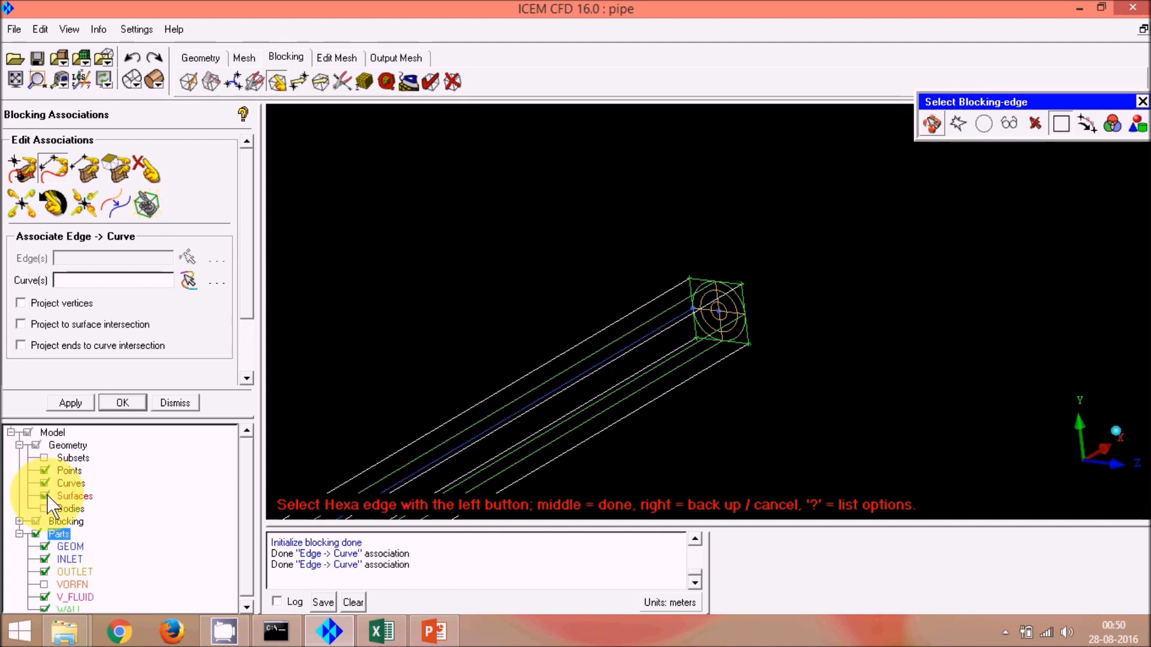
{"action": "left_click", "coordinate": [44, 495]}
{"action": "scroll", "coordinate": [940, 249], "scroll_direction": "down", "scroll_amount": 5}
{"action": "scroll", "coordinate": [940, 250], "scroll_direction": "down", "scroll_amount": 5}
{"action": "scroll", "coordinate": [694, 338], "scroll_direction": "up", "scroll_amount": 7}
{"action": "scroll", "coordinate": [693, 338], "scroll_direction": "up", "scroll_amount": 3}
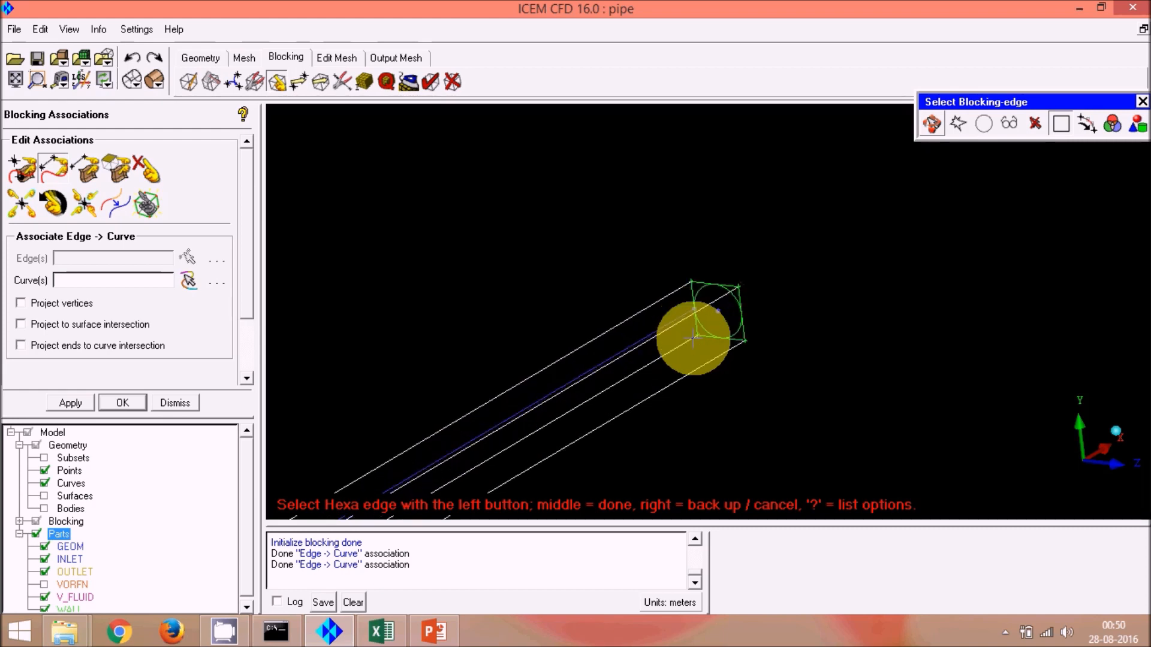
Step: Snap-project all visible block vertices onto their associated geometry
{"action": "left_click", "coordinate": [81, 212]}
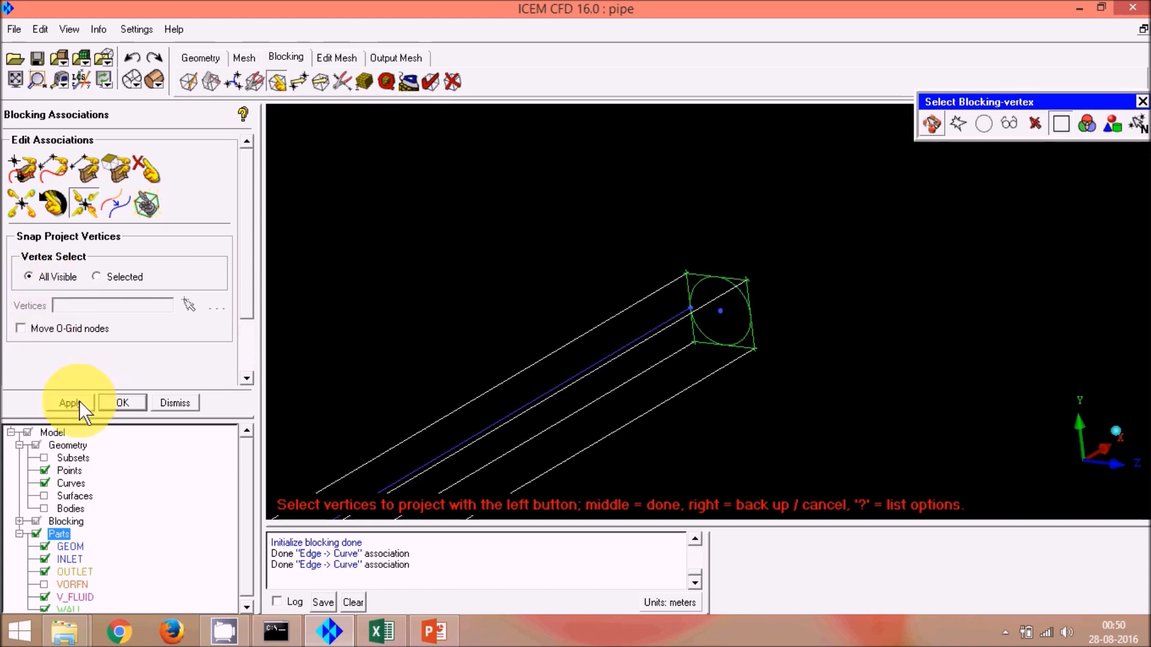
{"action": "scroll", "coordinate": [738, 284], "scroll_direction": "down", "scroll_amount": 5}
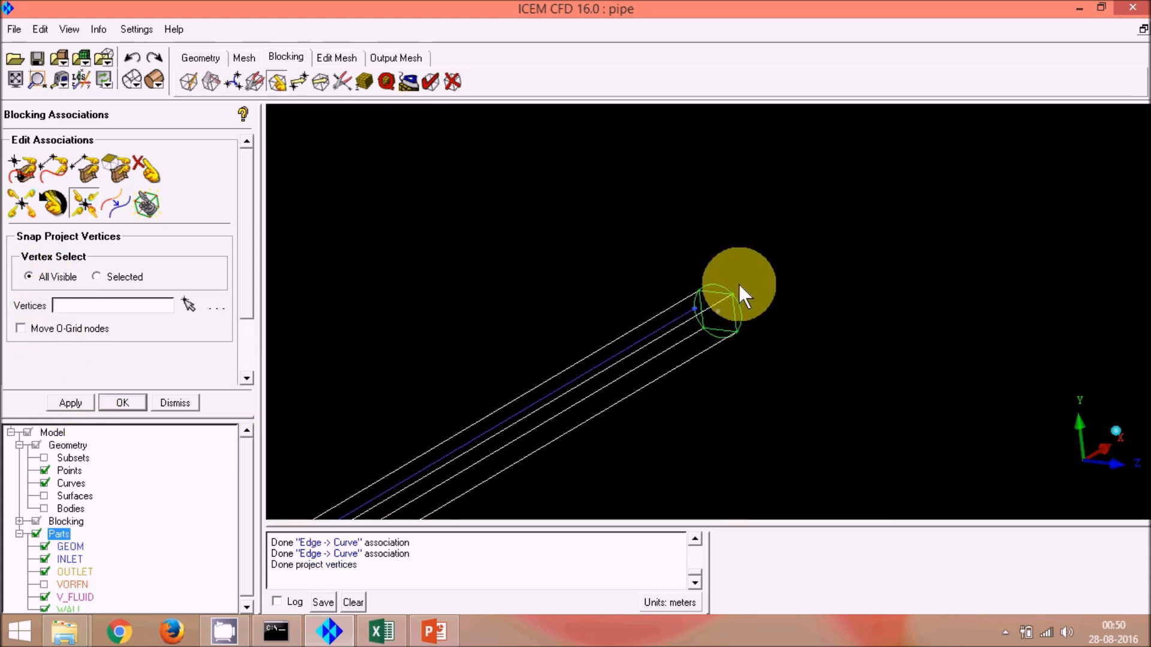
{"action": "scroll", "coordinate": [704, 323], "scroll_direction": "up", "scroll_amount": 5}
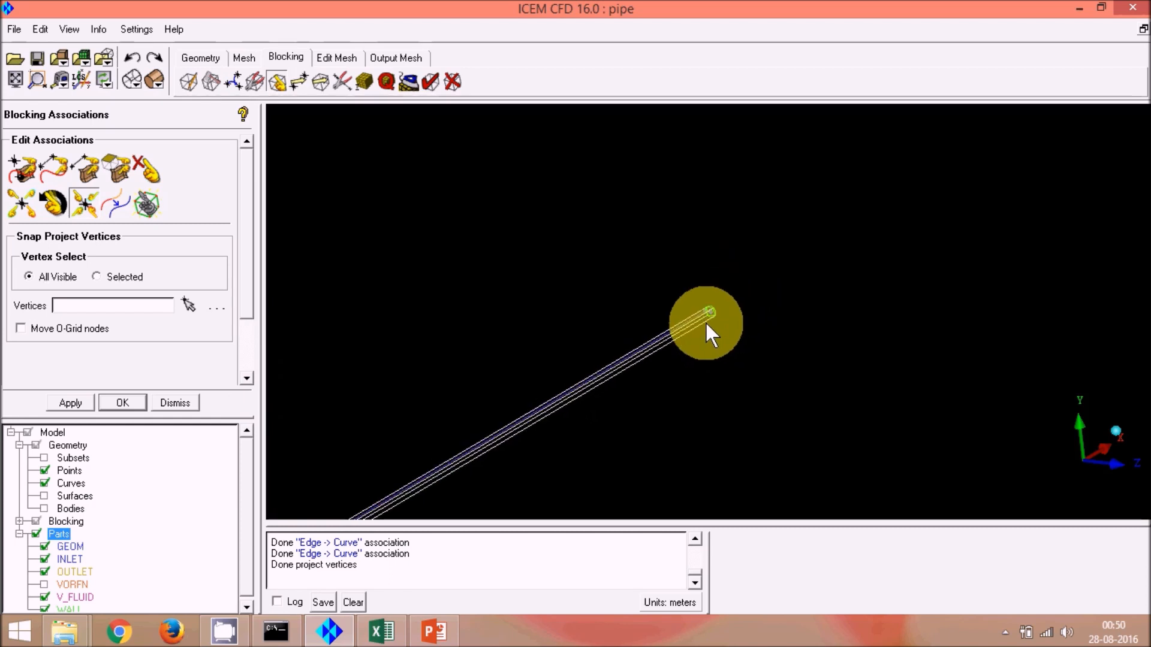
{"action": "scroll", "coordinate": [705, 324], "scroll_direction": "up", "scroll_amount": 5}
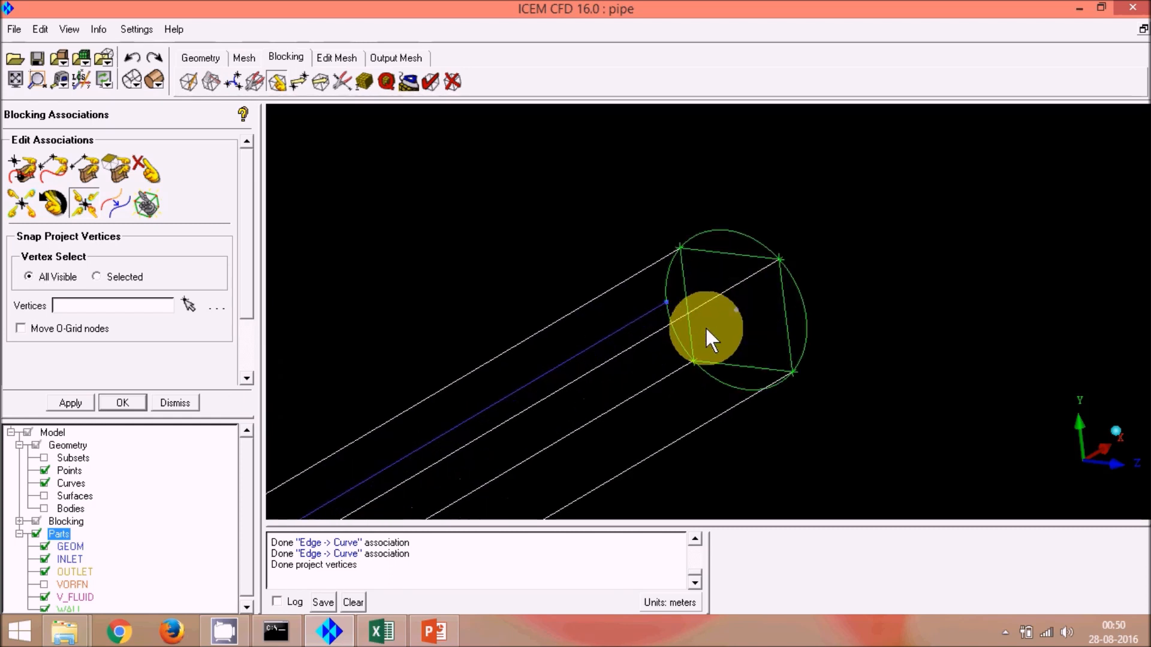
{"action": "mouse_move", "coordinate": [700, 252]}
{"action": "right_mouse_down"}
{"action": "mouse_move", "coordinate": [675, 325]}
{"action": "mouse_move", "coordinate": [705, 266]}
{"action": "right_mouse_up"}
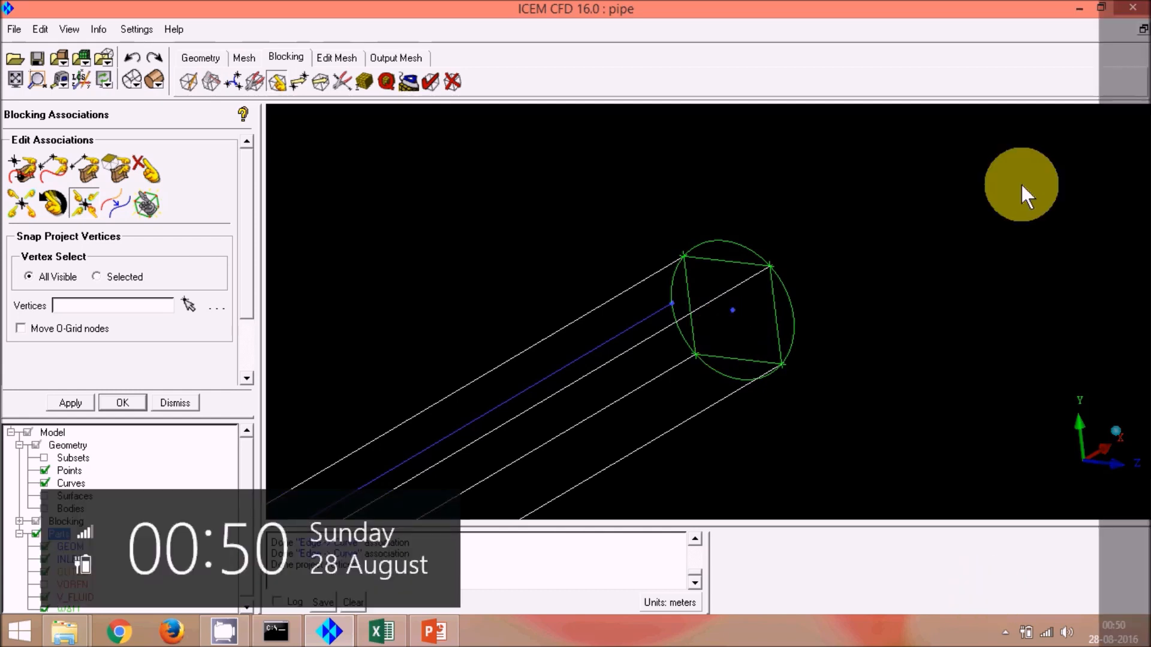
Step: Start an O-grid block split and pick the block's inlet end face for the O-grid
{"action": "left_click", "coordinate": [211, 80]}
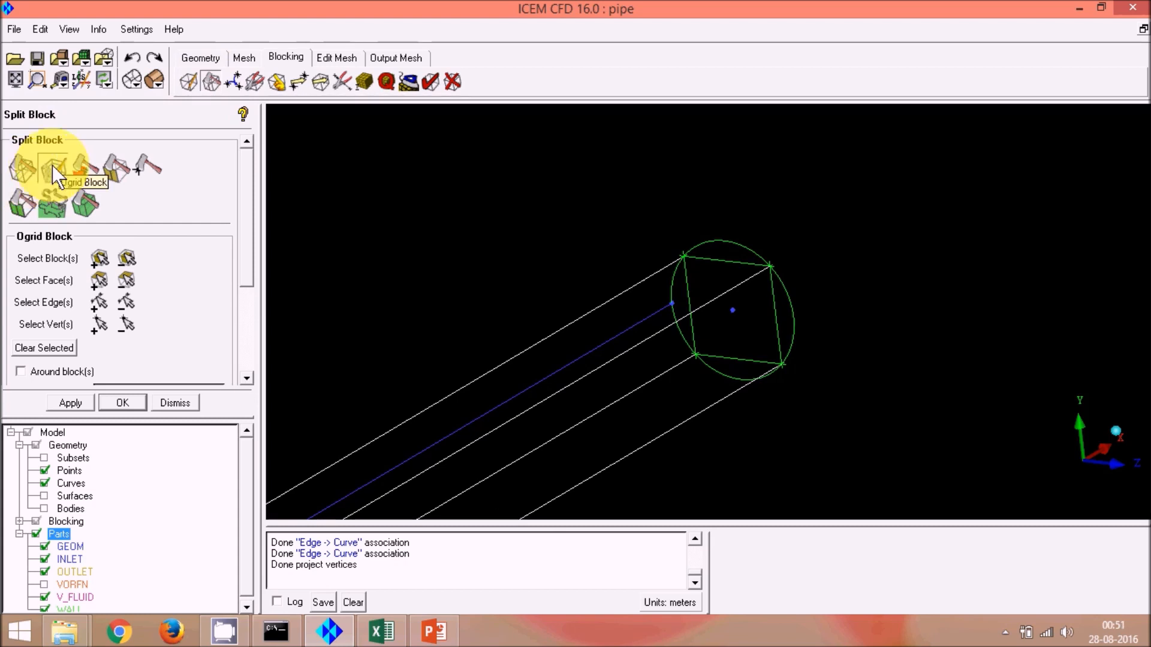
{"action": "left_click_drag", "start_coordinate": [249, 207], "coordinate": [251, 248]}
{"action": "scroll", "coordinate": [801, 236], "scroll_direction": "down", "scroll_amount": 5}
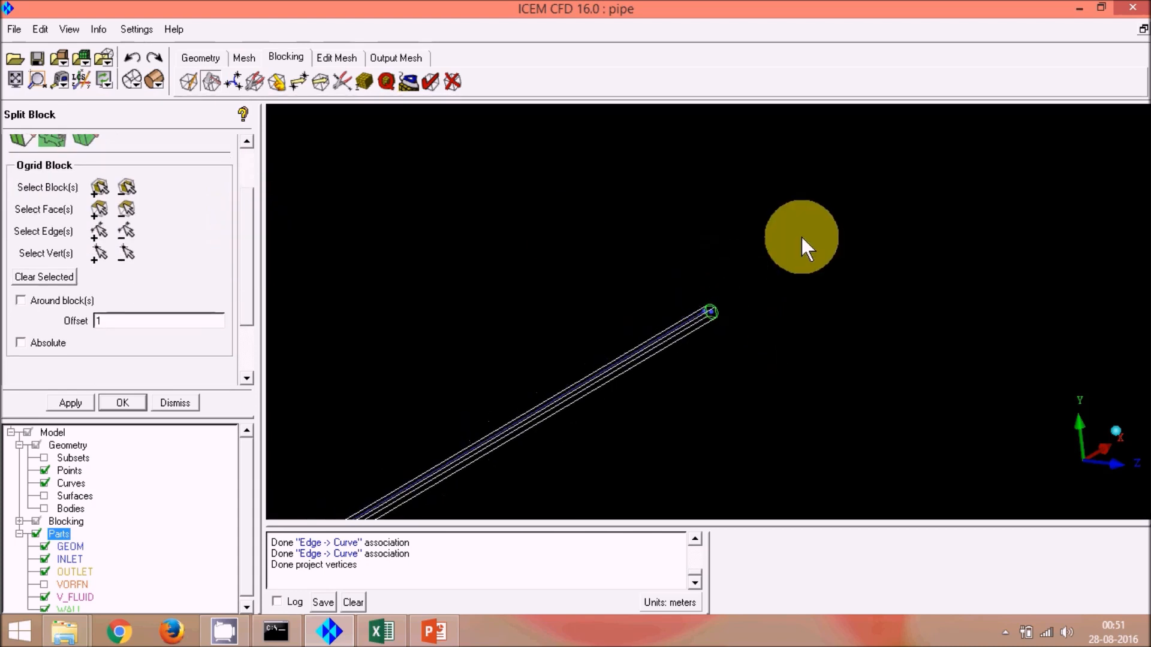
{"action": "scroll", "coordinate": [801, 237], "scroll_direction": "down", "scroll_amount": 3}
{"action": "middle_click_drag", "start_coordinate": [579, 375], "coordinate": [670, 238]}
{"action": "scroll", "coordinate": [447, 302], "scroll_direction": "up", "scroll_amount": 3}
{"action": "scroll", "coordinate": [433, 315], "scroll_direction": "up", "scroll_amount": 2}
{"action": "scroll", "coordinate": [500, 316], "scroll_direction": "down", "scroll_amount": 2}
{"action": "middle_click_drag", "start_coordinate": [465, 301], "coordinate": [593, 298]}
{"action": "scroll", "coordinate": [495, 311], "scroll_direction": "up", "scroll_amount": 2}
{"action": "mouse_move", "coordinate": [455, 318]}
{"action": "middle_mouse_down"}
{"action": "mouse_move", "coordinate": [502, 344]}
{"action": "mouse_move", "coordinate": [454, 324]}
{"action": "middle_mouse_up"}
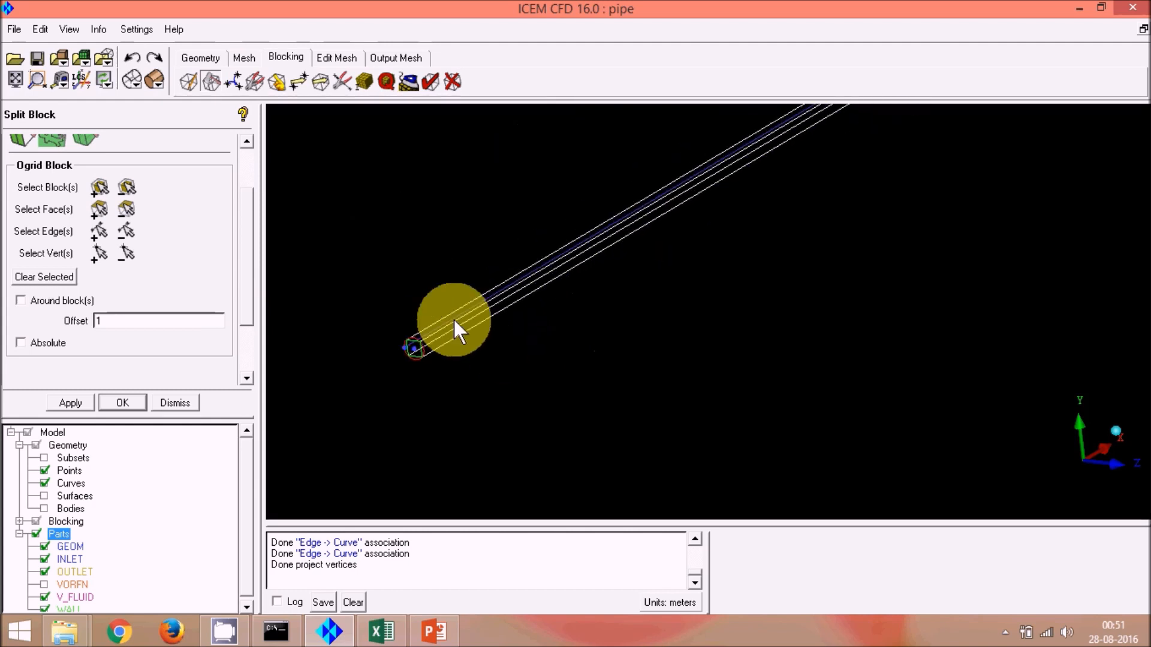
{"action": "left_click", "coordinate": [98, 208]}
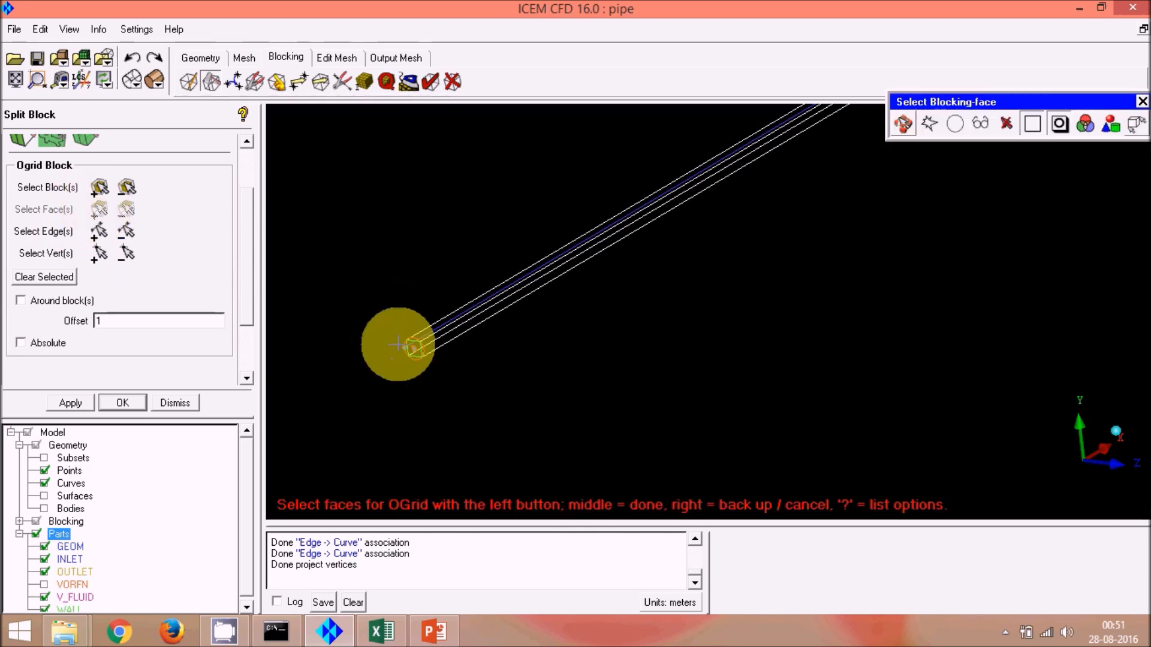
{"action": "scroll", "coordinate": [397, 343], "scroll_direction": "up", "scroll_amount": 2}
{"action": "left_click", "coordinate": [905, 124]}
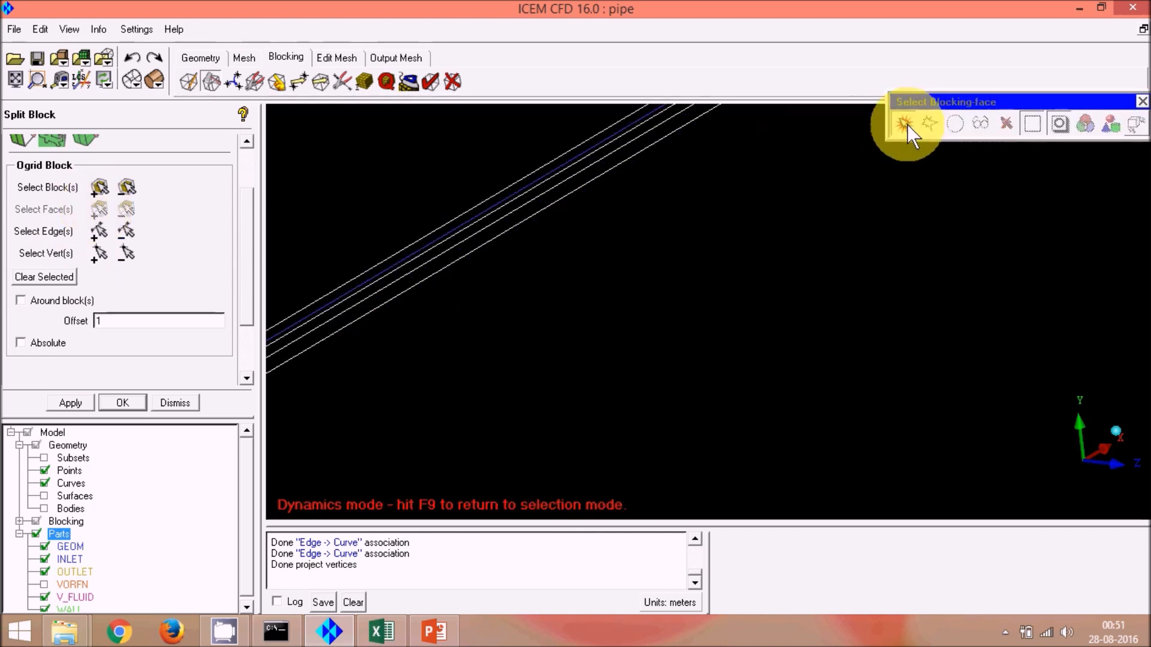
{"action": "middle_click_drag", "start_coordinate": [381, 362], "coordinate": [632, 290]}
{"action": "scroll", "coordinate": [552, 268], "scroll_direction": "up", "scroll_amount": 3}
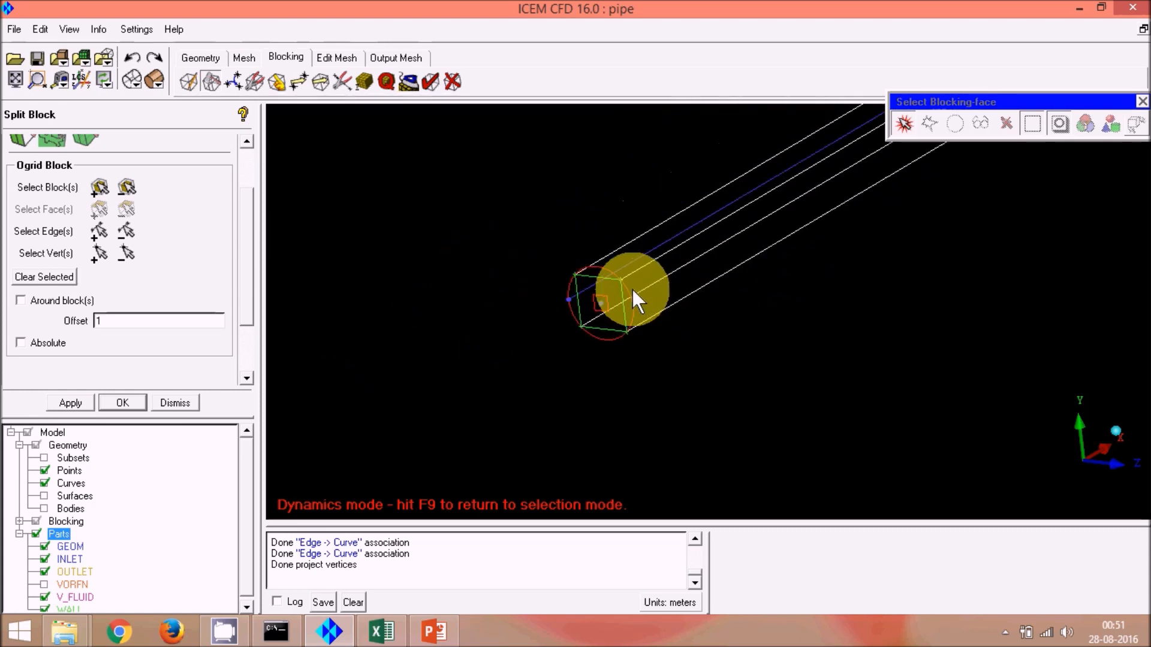
{"action": "scroll", "coordinate": [580, 286], "scroll_direction": "up", "scroll_amount": 4}
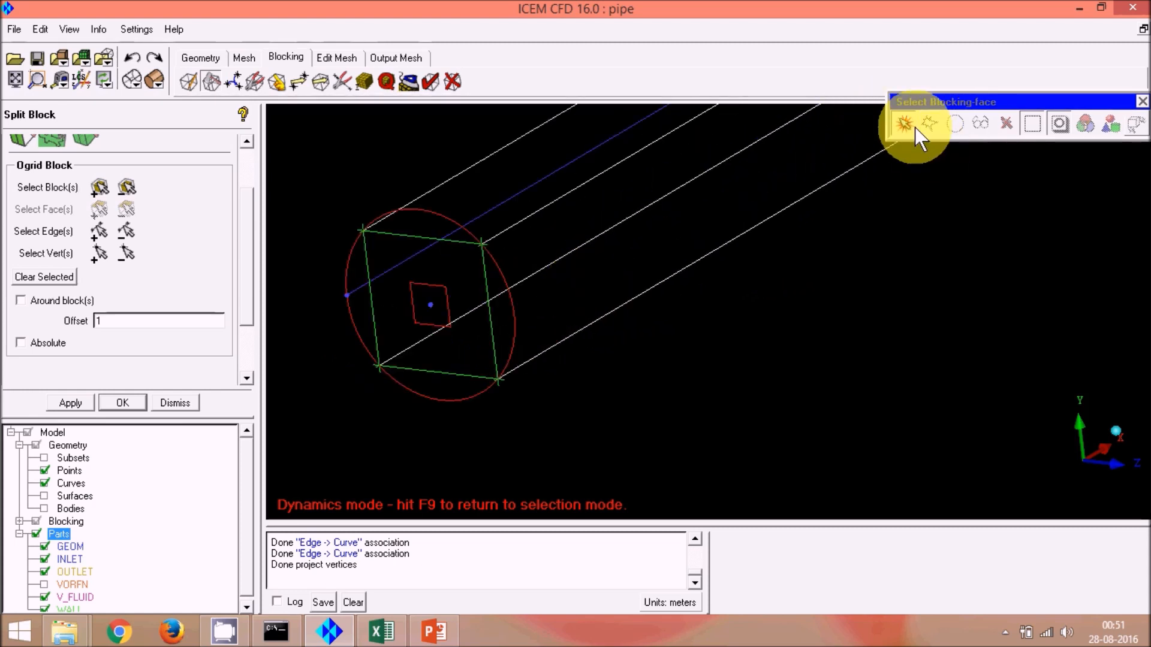
{"action": "left_click", "coordinate": [913, 128]}
{"action": "left_click", "coordinate": [430, 304]}
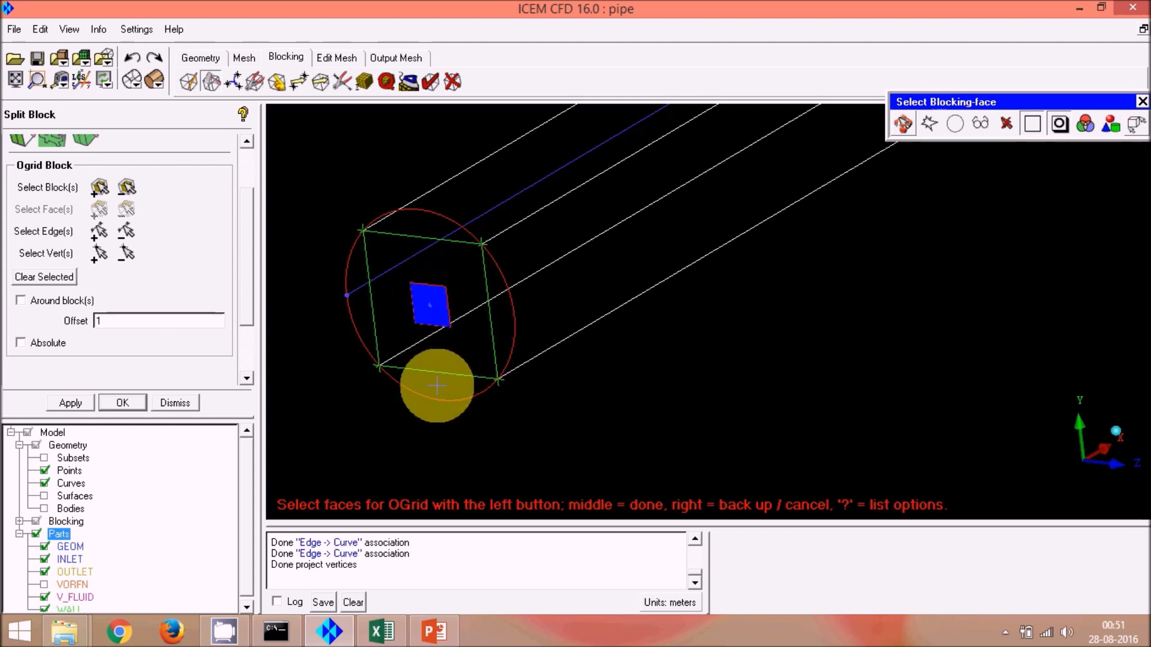
Step: Add the pipe's opposite end face to the O-grid selection and apply the O-grid block split
{"action": "scroll", "coordinate": [437, 385], "scroll_direction": "down", "scroll_amount": 6}
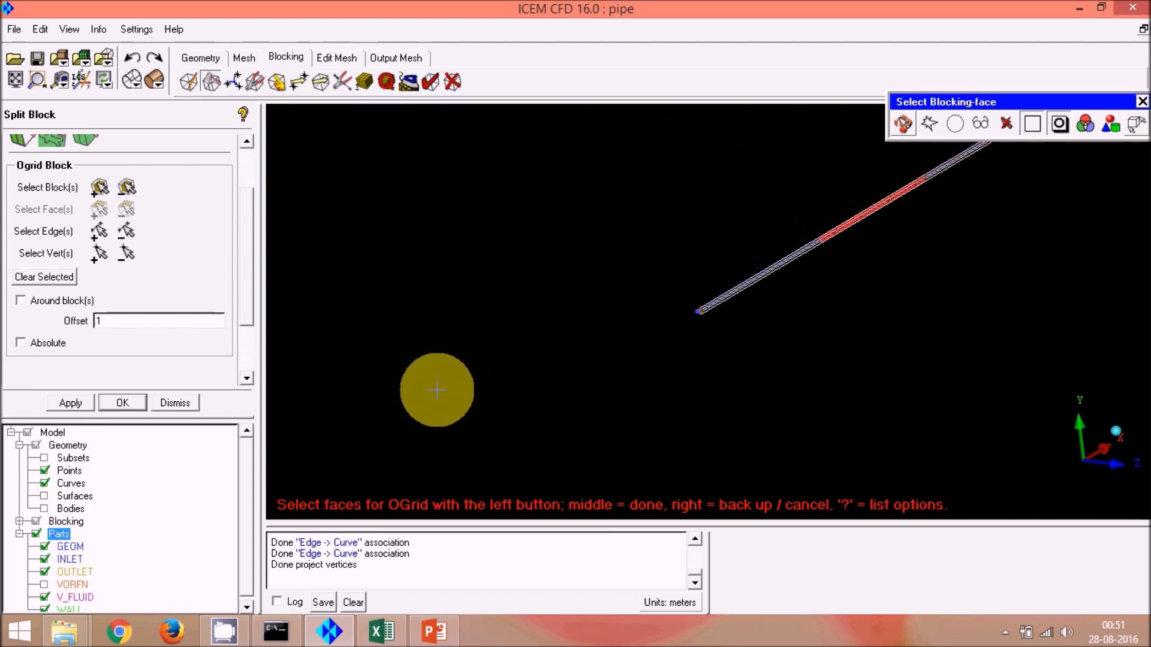
{"action": "left_click", "coordinate": [903, 123]}
{"action": "middle_click_drag", "start_coordinate": [980, 184], "coordinate": [766, 301]}
{"action": "scroll", "coordinate": [760, 279], "scroll_direction": "up", "scroll_amount": 3}
{"action": "scroll", "coordinate": [753, 277], "scroll_direction": "up", "scroll_amount": 5}
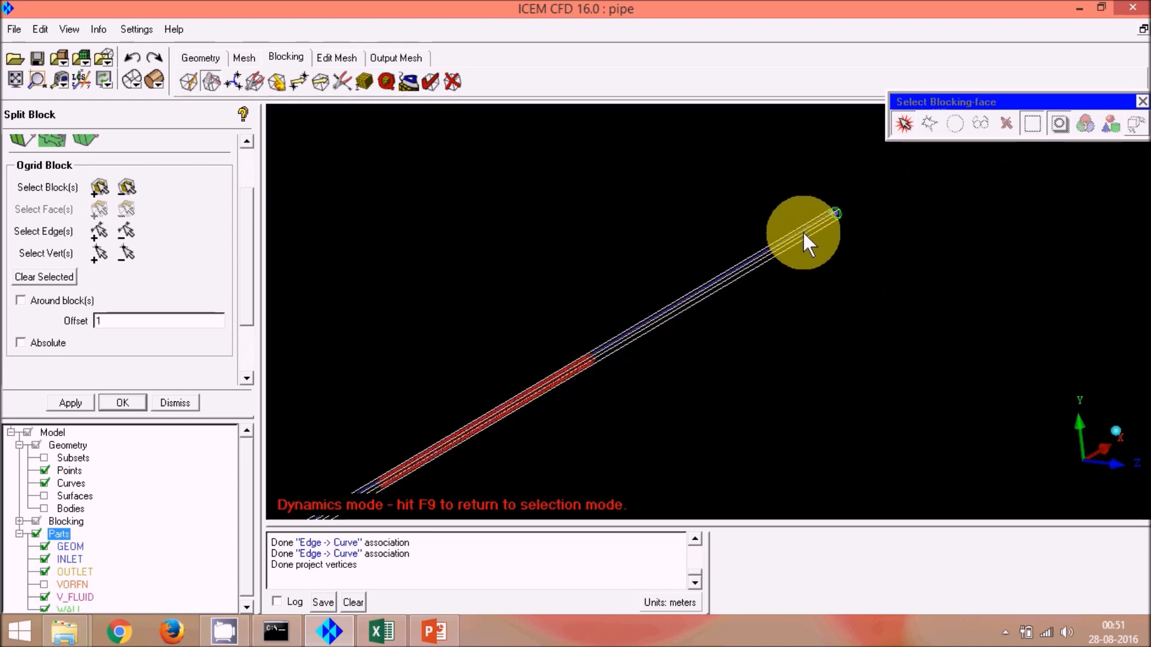
{"action": "middle_click_drag", "start_coordinate": [965, 252], "coordinate": [746, 407]}
{"action": "scroll", "coordinate": [682, 299], "scroll_direction": "up", "scroll_amount": 8}
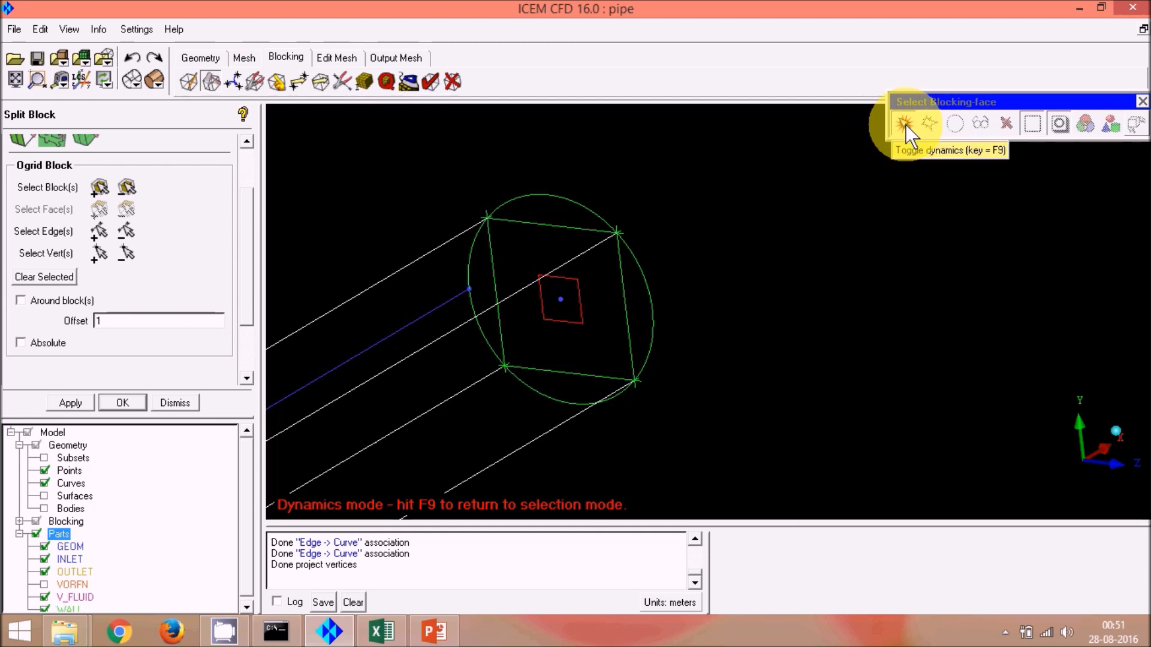
{"action": "left_click", "coordinate": [904, 124]}
{"action": "left_click", "coordinate": [561, 299]}
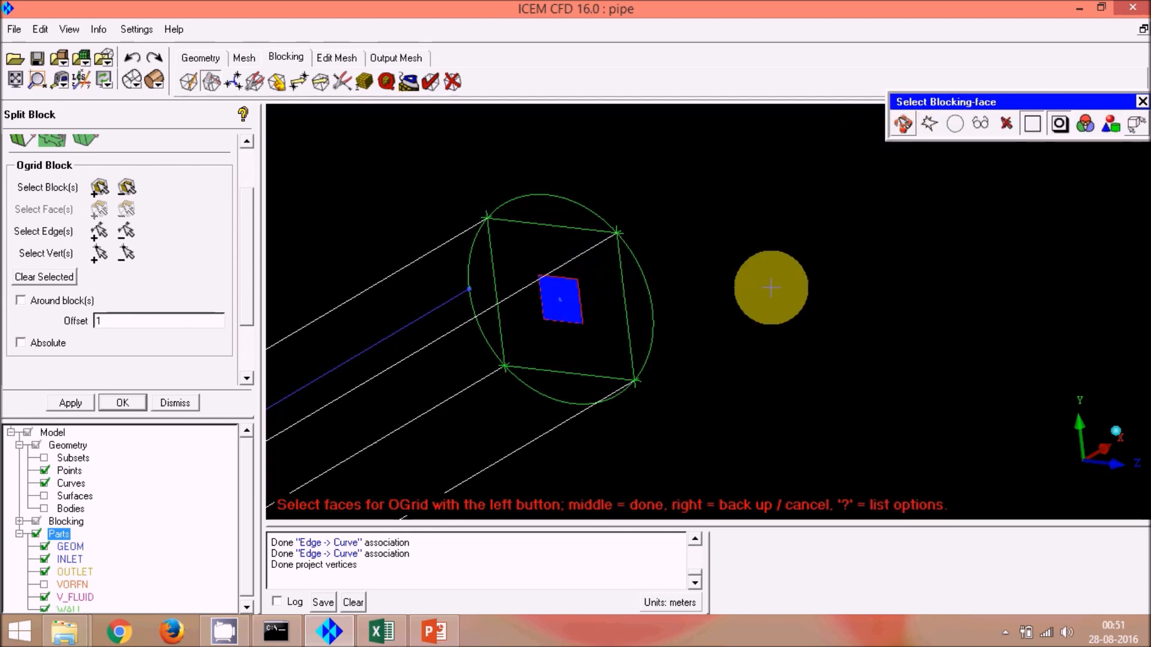
{"action": "middle_click", "coordinate": [839, 298]}
{"action": "scroll", "coordinate": [839, 299], "scroll_direction": "down", "scroll_amount": 6}
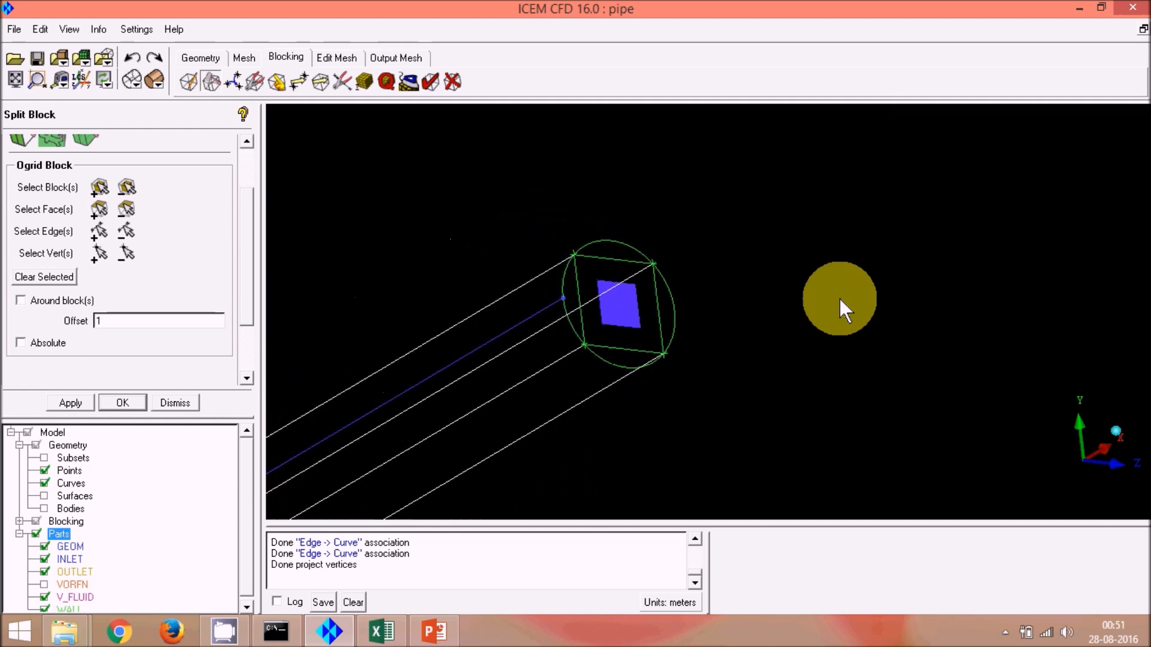
{"action": "left_click", "coordinate": [79, 400]}
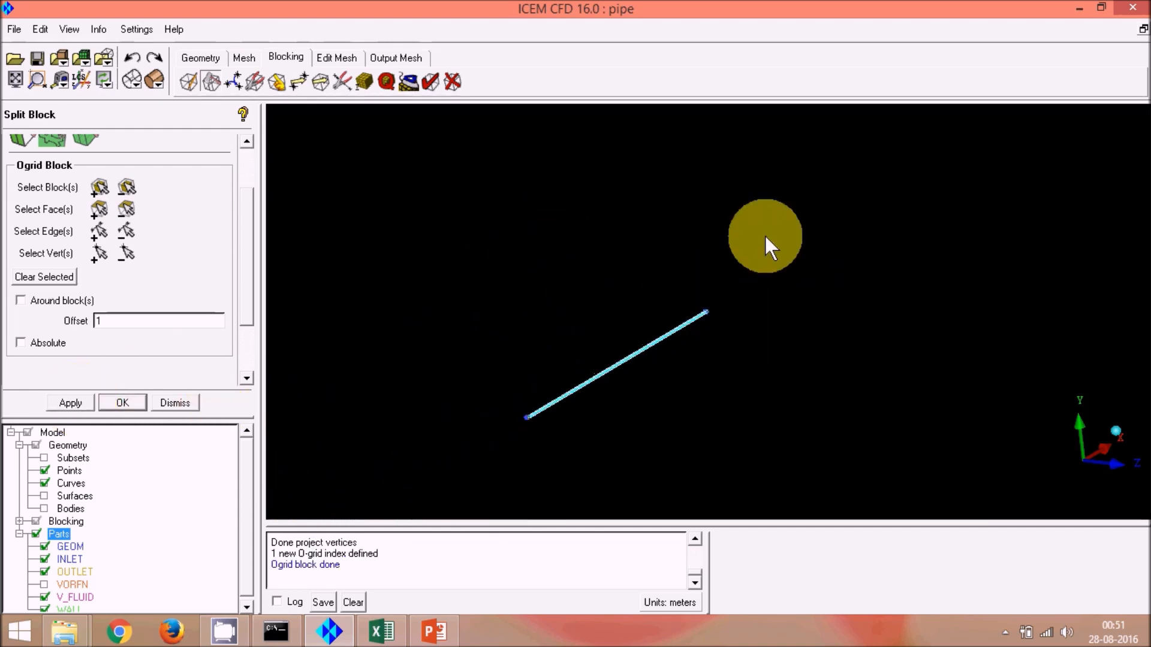
Step: Inspect the new O-grid blocking at the pipe's end from several angles
{"action": "middle_click_drag", "start_coordinate": [499, 431], "coordinate": [638, 303]}
{"action": "scroll", "coordinate": [586, 336], "scroll_direction": "up", "scroll_amount": 5}
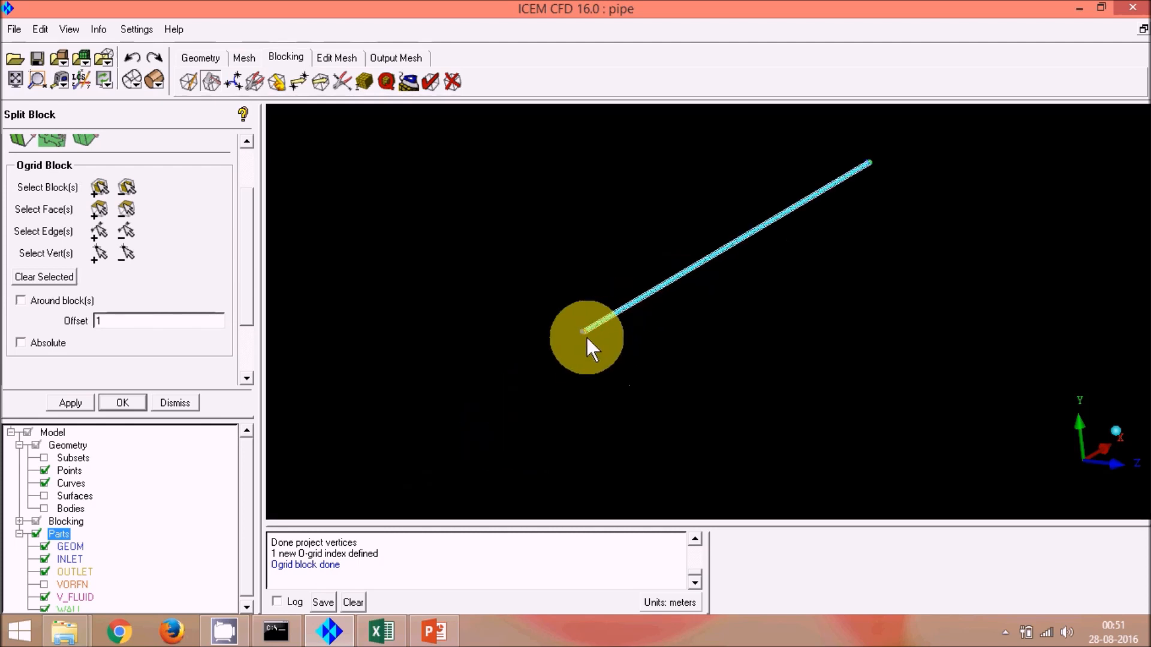
{"action": "left_click_drag", "start_coordinate": [423, 351], "coordinate": [478, 362]}
{"action": "scroll", "coordinate": [477, 362], "scroll_direction": "up", "scroll_amount": 4}
{"action": "middle_click_drag", "start_coordinate": [508, 366], "coordinate": [760, 294]}
{"action": "middle_click_drag", "start_coordinate": [645, 317], "coordinate": [843, 278]}
{"action": "scroll", "coordinate": [527, 386], "scroll_direction": "up", "scroll_amount": 3}
{"action": "scroll", "coordinate": [844, 278], "scroll_direction": "up", "scroll_amount": 2}
{"action": "scroll", "coordinate": [858, 282], "scroll_direction": "up", "scroll_amount": 2}
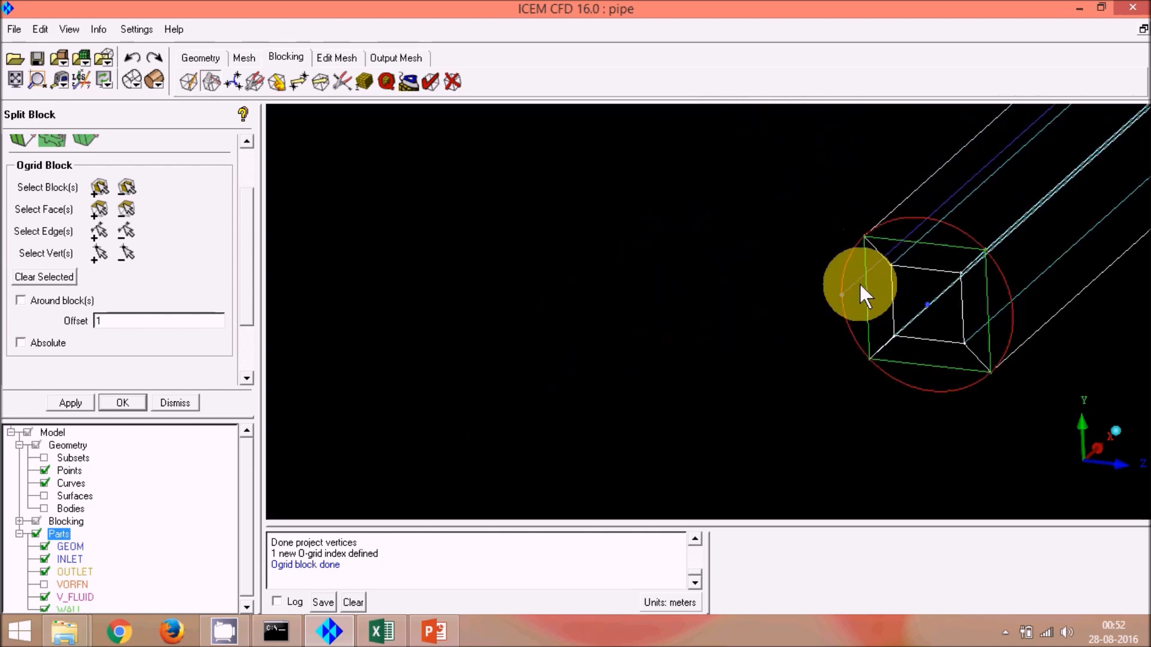
{"action": "scroll", "coordinate": [866, 276], "scroll_direction": "down", "scroll_amount": 2}
{"action": "scroll", "coordinate": [925, 303], "scroll_direction": "up", "scroll_amount": 3}
{"action": "scroll", "coordinate": [876, 313], "scroll_direction": "down", "scroll_amount": 1}
{"action": "middle_click_drag", "start_coordinate": [875, 313], "coordinate": [734, 350]}
{"action": "scroll", "coordinate": [698, 333], "scroll_direction": "up", "scroll_amount": 3}
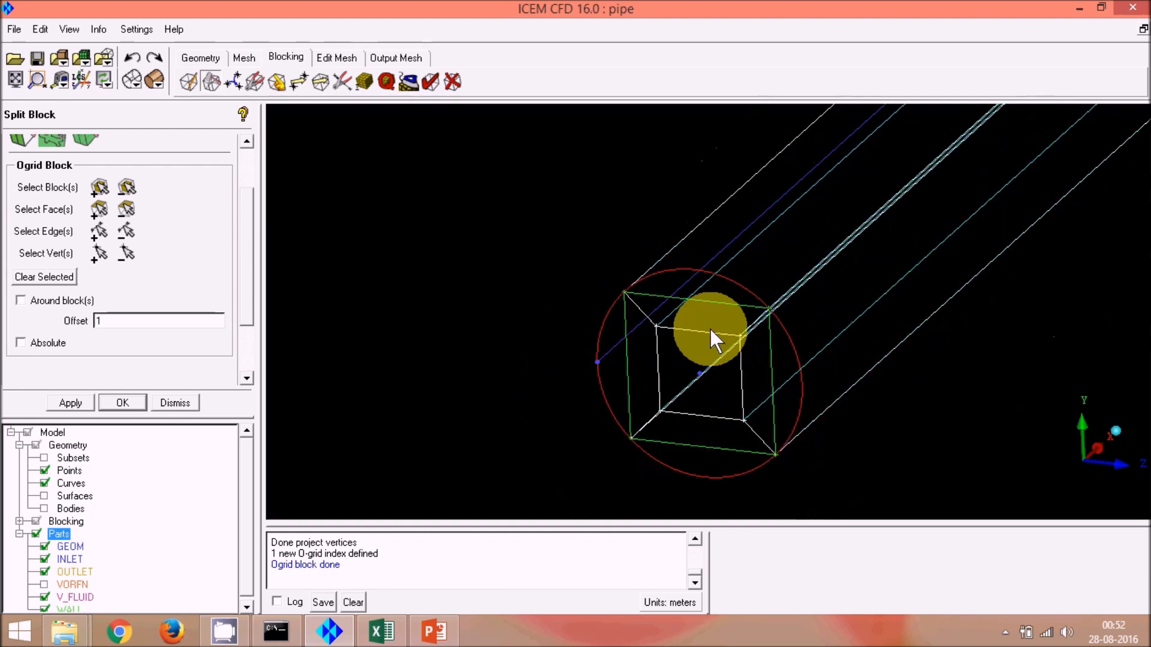
{"action": "scroll", "coordinate": [679, 280], "scroll_direction": "down", "scroll_amount": 2}
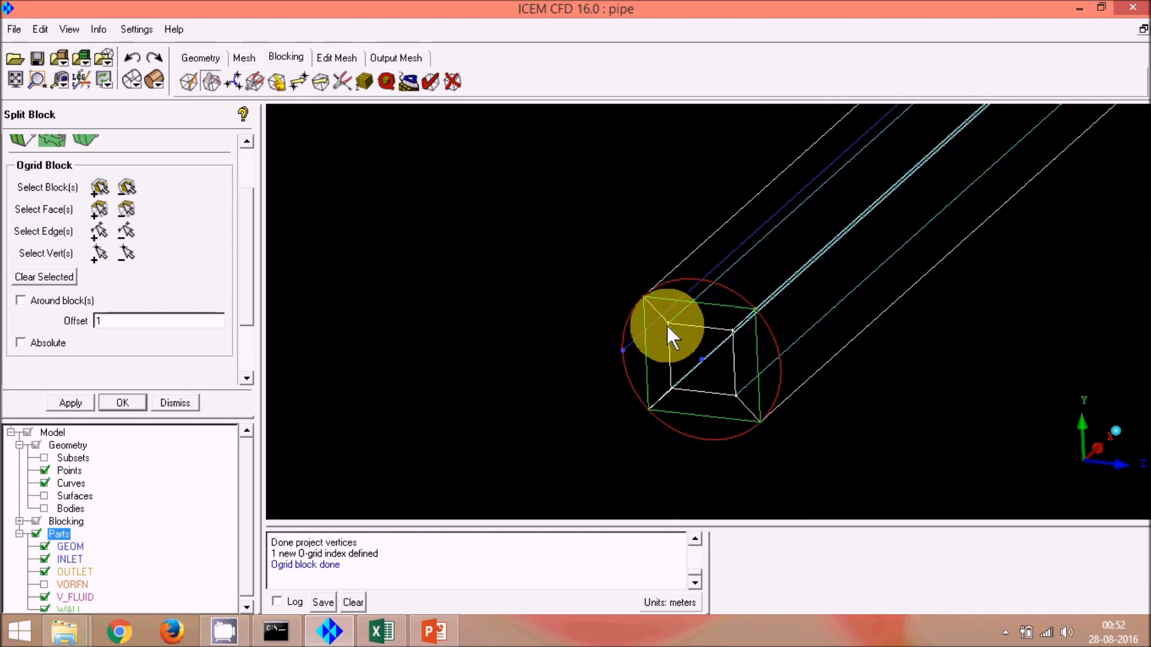
{"action": "scroll", "coordinate": [696, 326], "scroll_direction": "up", "scroll_amount": 1}
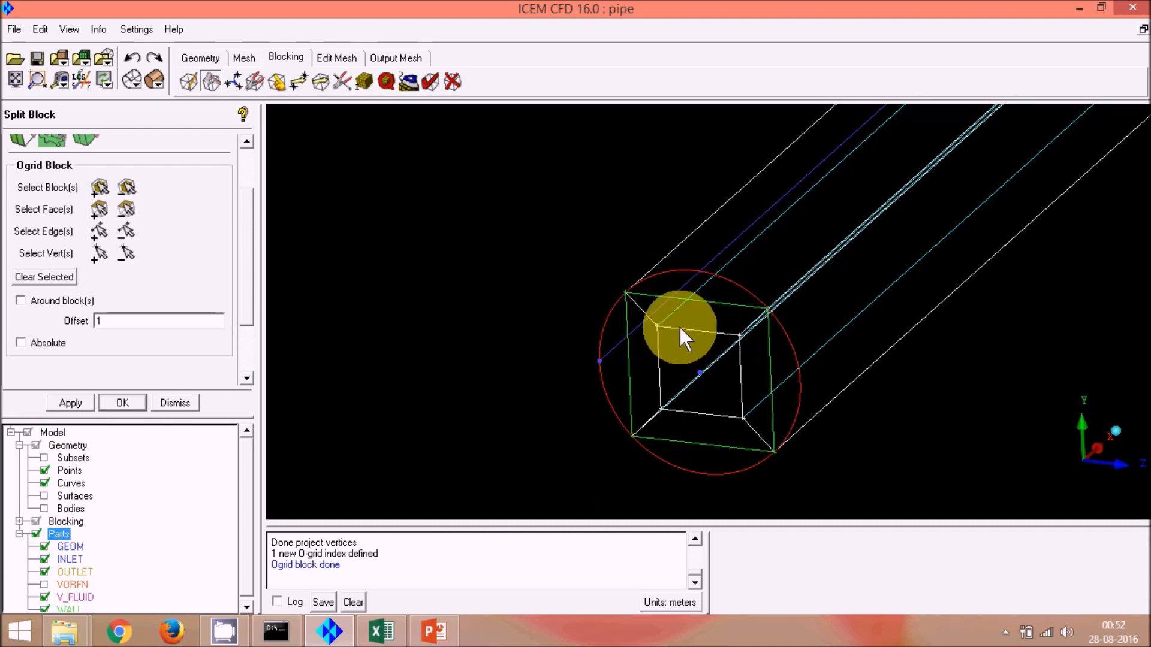
{"action": "scroll", "coordinate": [678, 325], "scroll_direction": "up", "scroll_amount": 3}
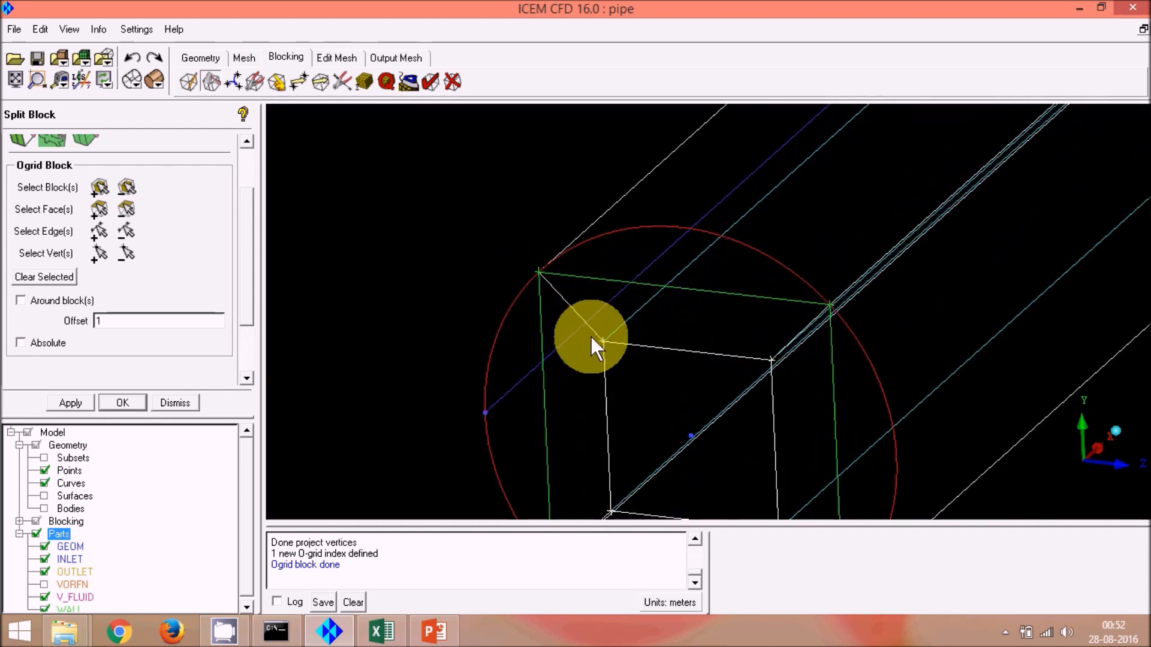
{"action": "scroll", "coordinate": [785, 269], "scroll_direction": "up", "scroll_amount": 2}
{"action": "scroll", "coordinate": [786, 266], "scroll_direction": "down", "scroll_amount": 2}
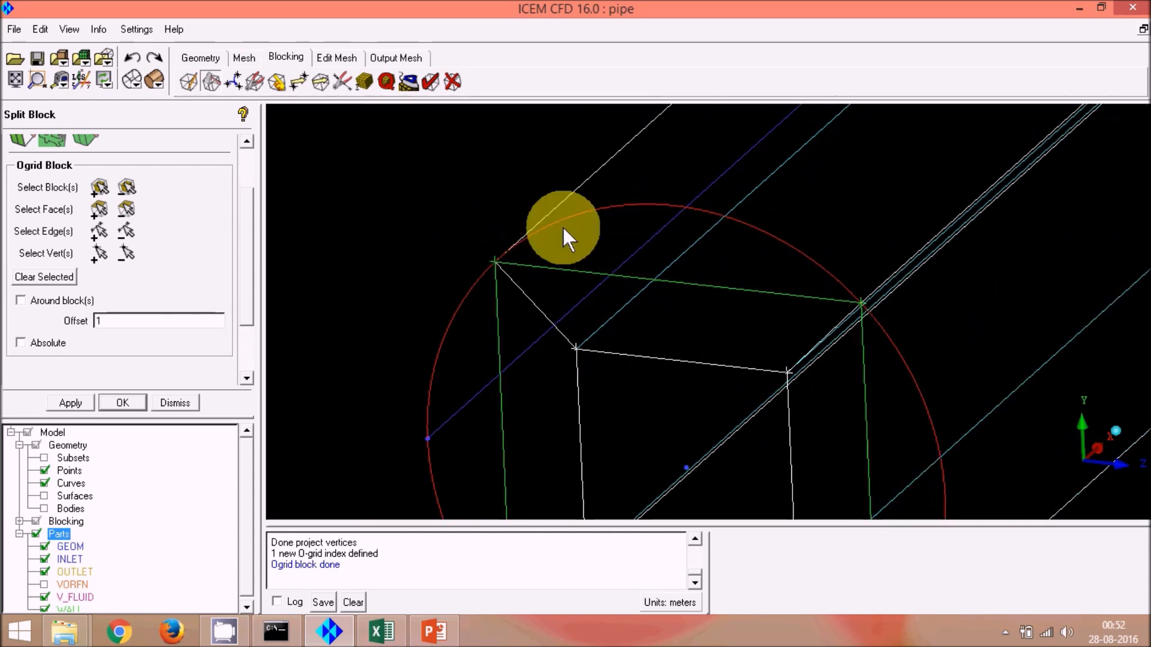
{"action": "scroll", "coordinate": [595, 233], "scroll_direction": "down", "scroll_amount": 5}
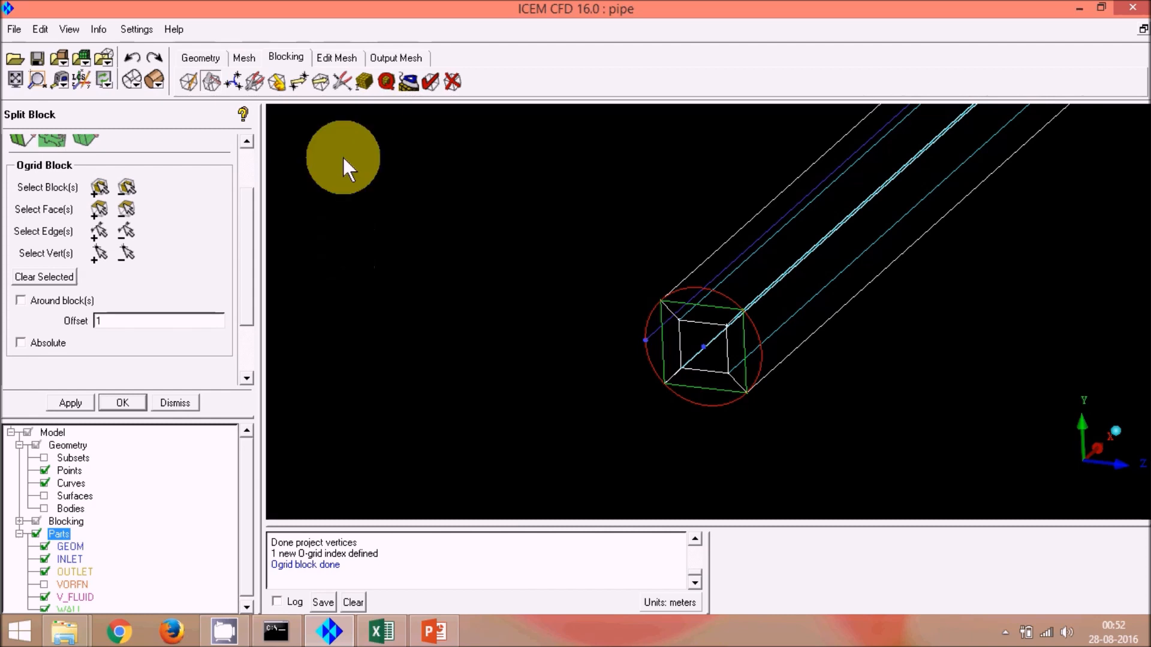
Step: Open edge meshing parameters, pick a horizontal O-grid edge, copy to all parallel edges and set 15 nodes
{"action": "left_click", "coordinate": [365, 81]}
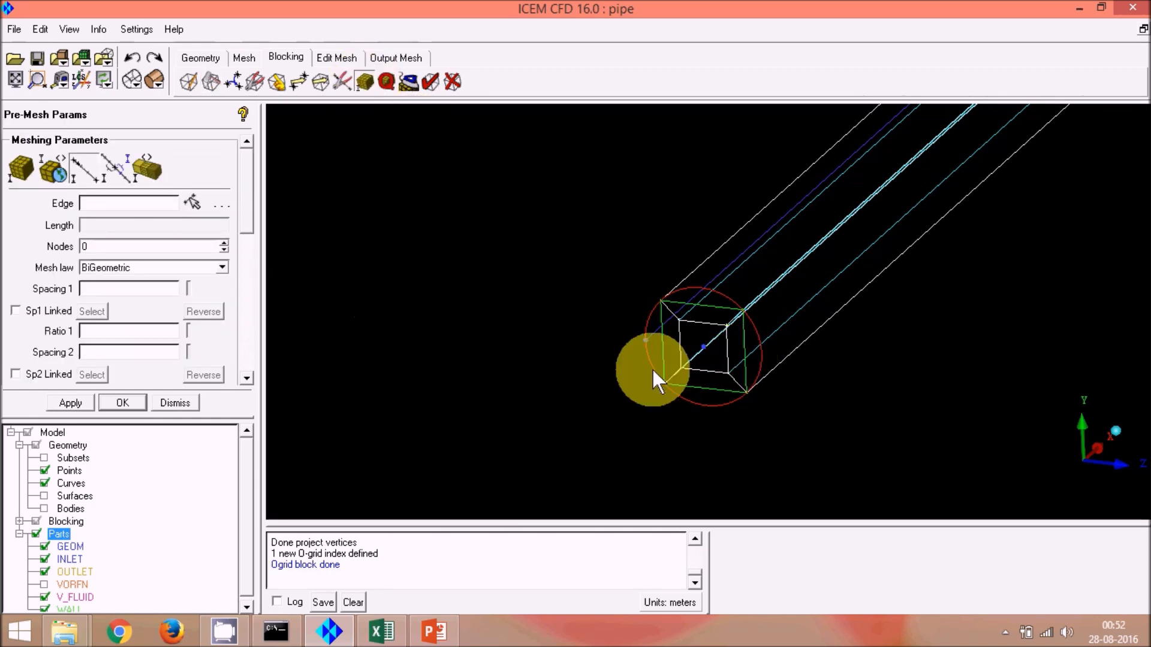
{"action": "scroll", "coordinate": [642, 360], "scroll_direction": "up", "scroll_amount": 3}
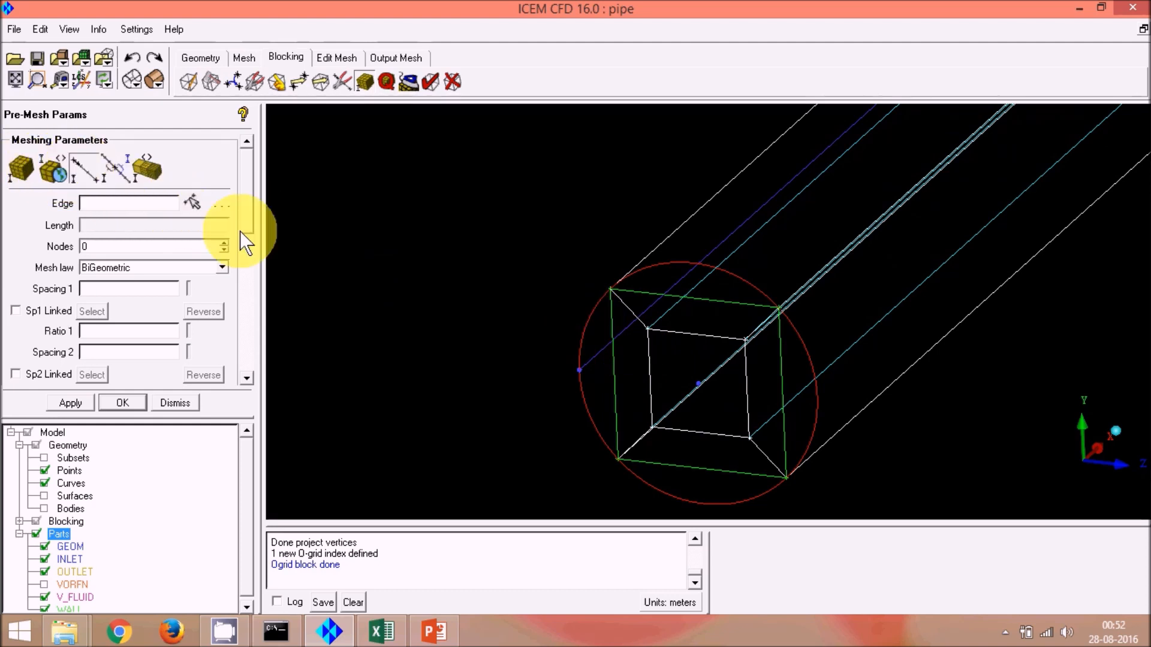
{"action": "left_click", "coordinate": [196, 203]}
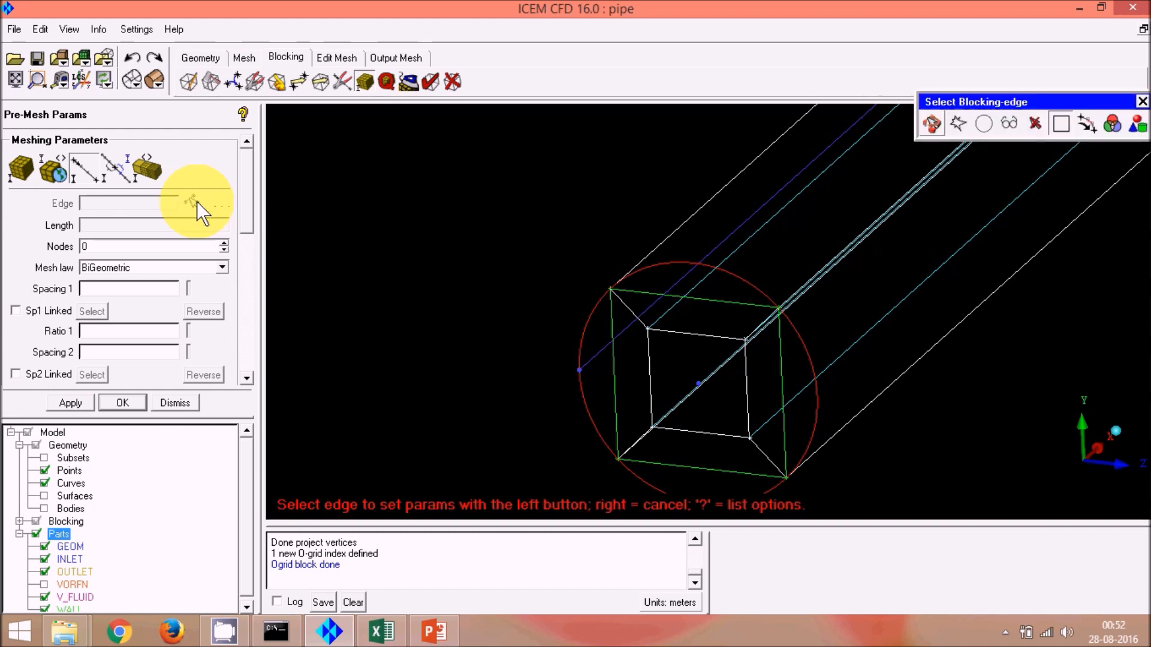
{"action": "left_click", "coordinate": [639, 294]}
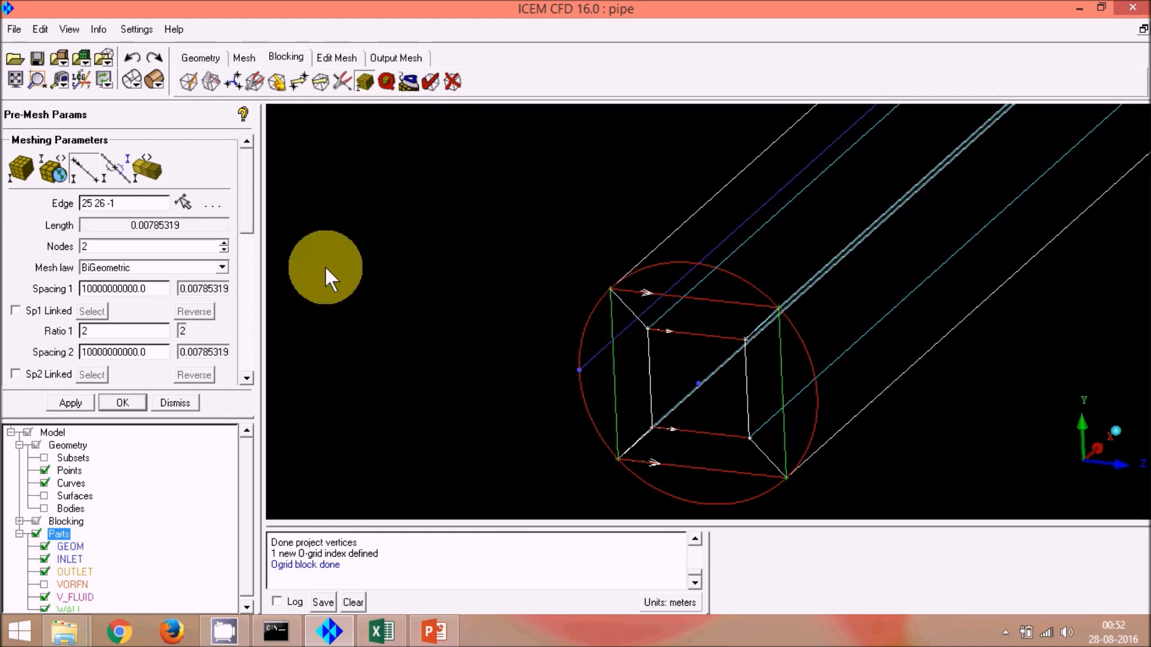
{"action": "scroll", "coordinate": [238, 221], "scroll_direction": "down", "scroll_amount": 7}
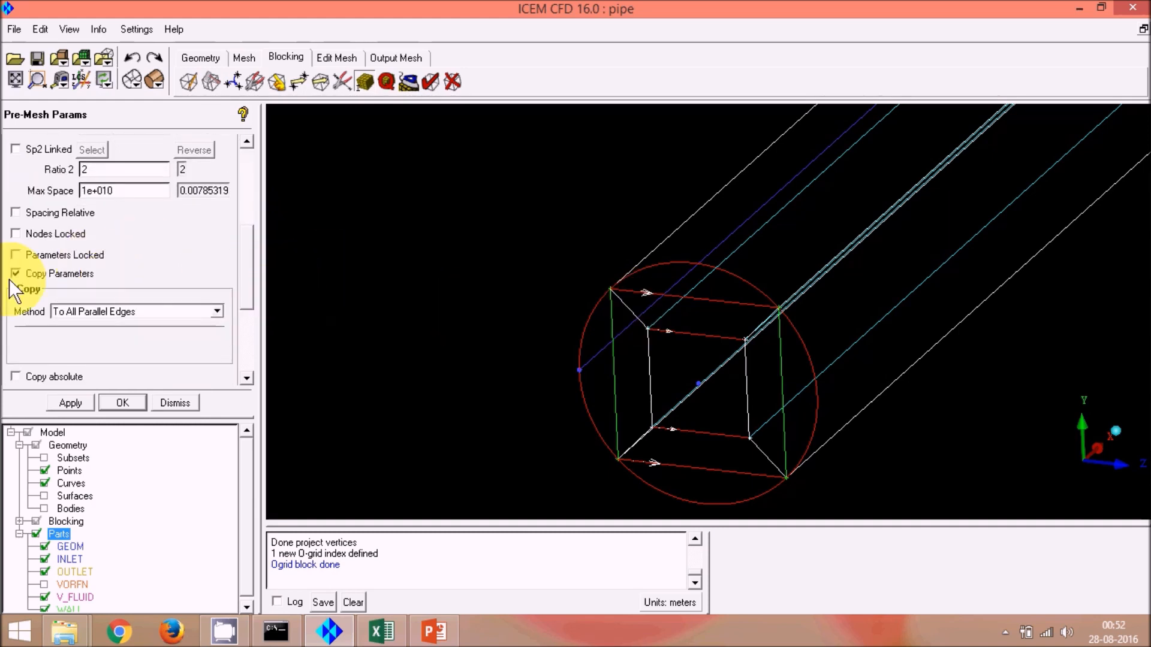
{"action": "left_click", "coordinate": [16, 273]}
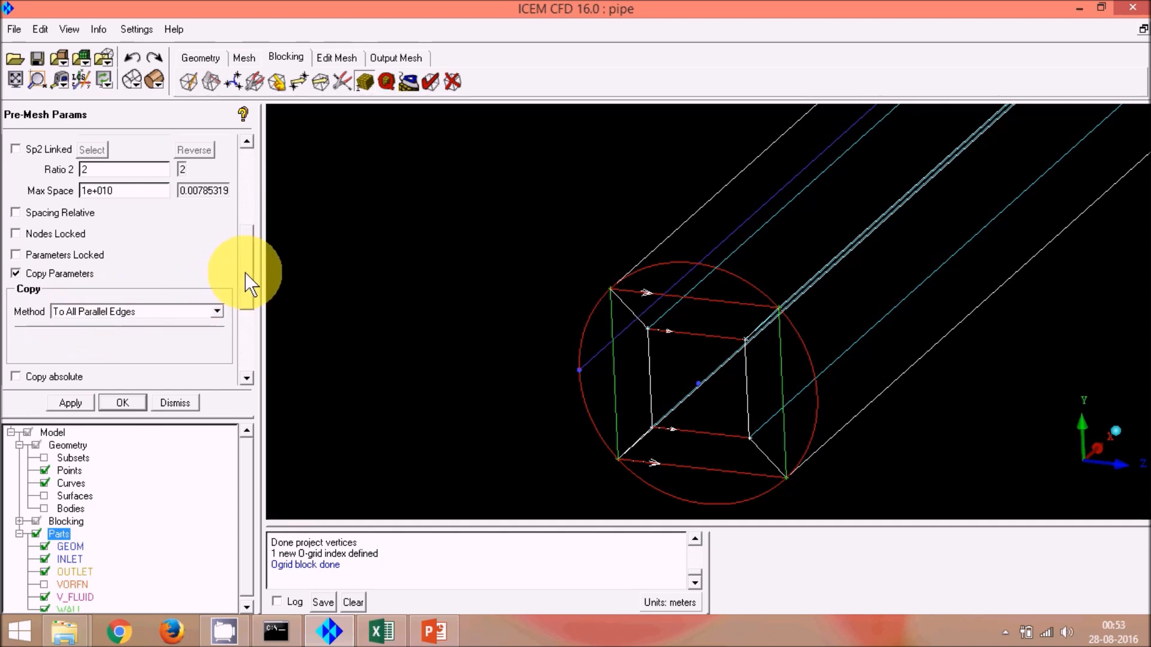
{"action": "scroll", "coordinate": [238, 250], "scroll_direction": "up", "scroll_amount": 6}
{"action": "scroll", "coordinate": [228, 185], "scroll_direction": "up", "scroll_amount": 2}
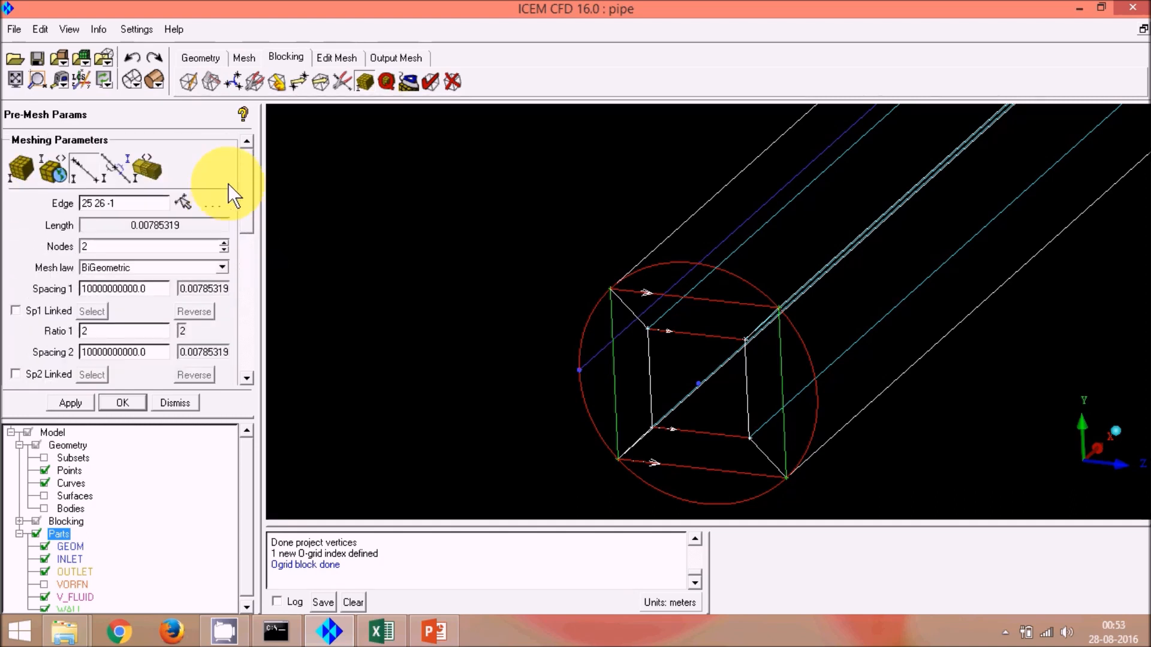
{"action": "left_click", "coordinate": [107, 247]}
{"action": "double_click", "coordinate": [107, 247]}
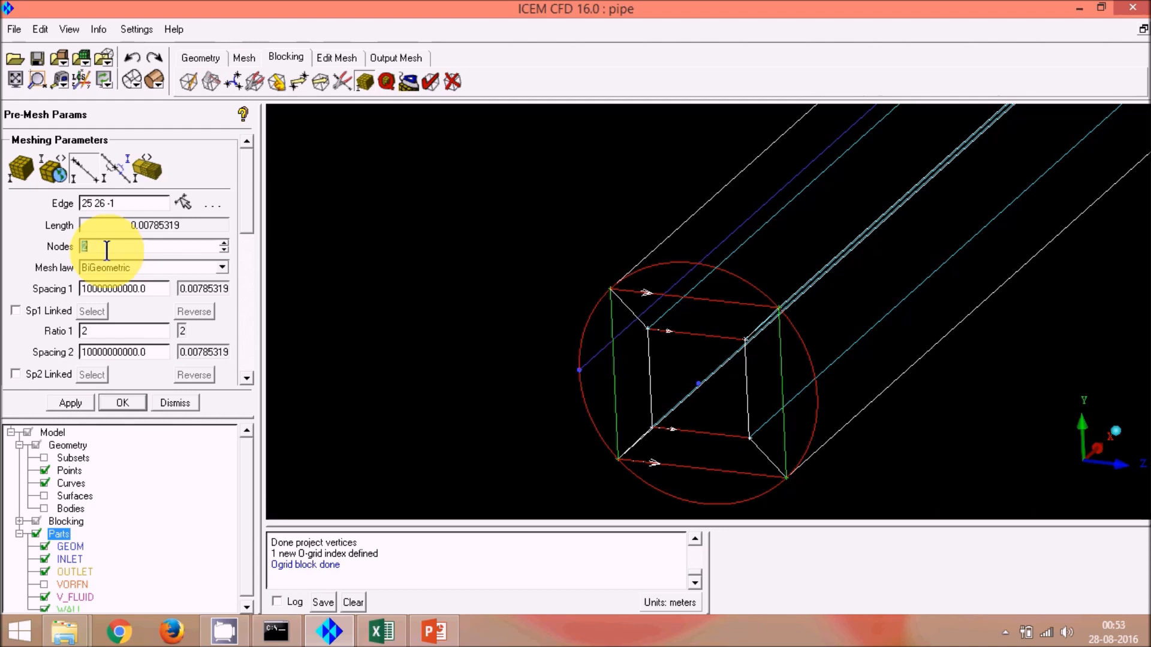
{"action": "type", "text": "15"}
{"action": "key", "text": "Return"}
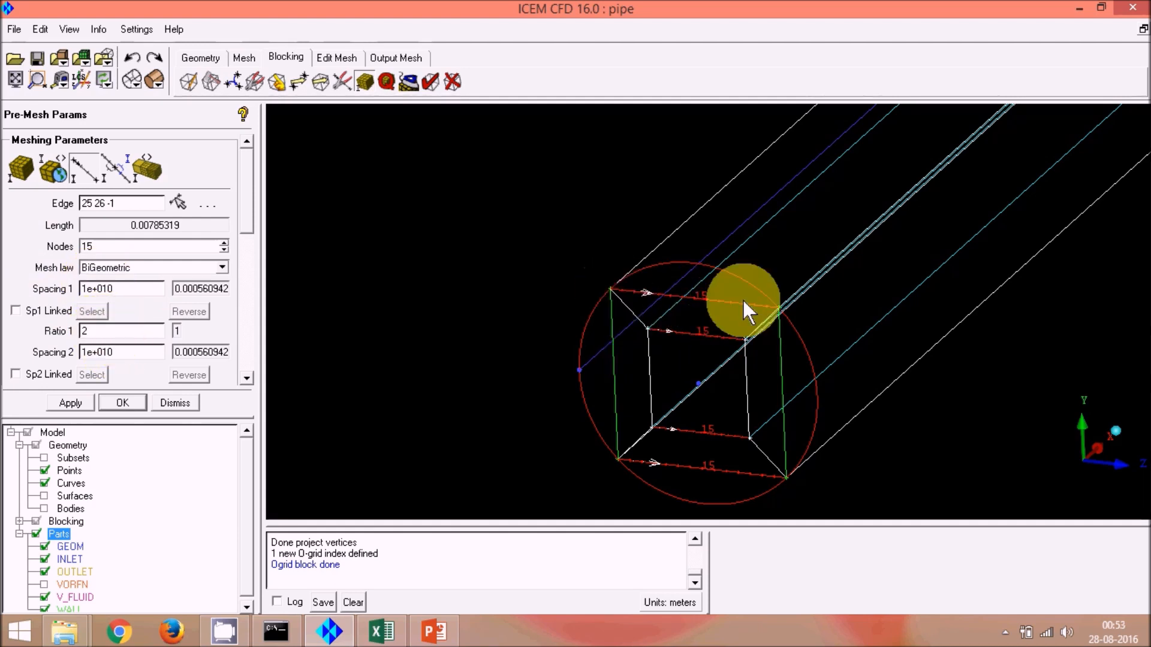
Step: Set this edge's Ratio 1 and Ratio 2 to 1
{"action": "double_click", "coordinate": [98, 334]}
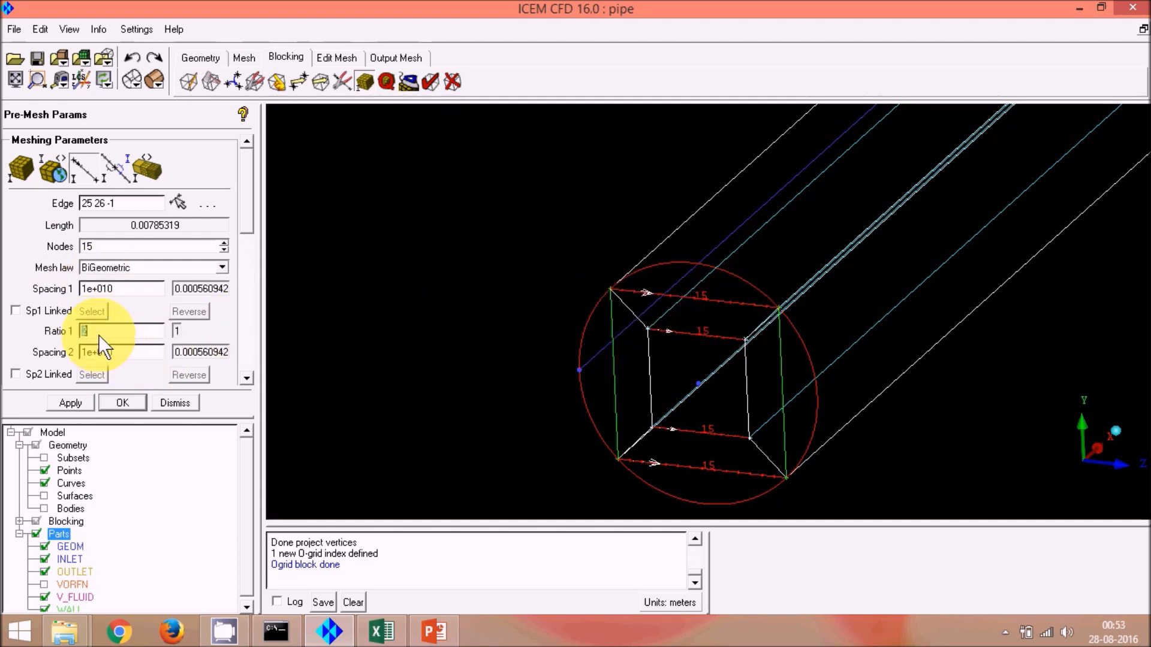
{"action": "type", "text": "1"}
{"action": "left_click_drag", "start_coordinate": [247, 217], "coordinate": [268, 264]}
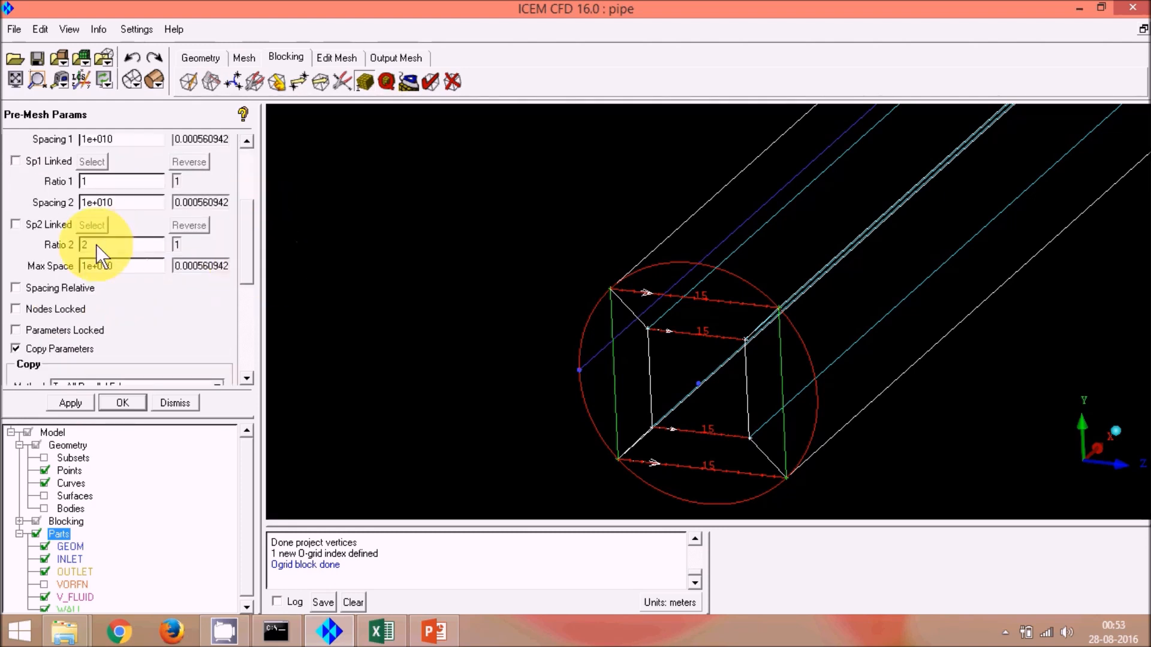
{"action": "type", "text": "1"}
{"action": "left_click_drag", "start_coordinate": [254, 223], "coordinate": [248, 187]}
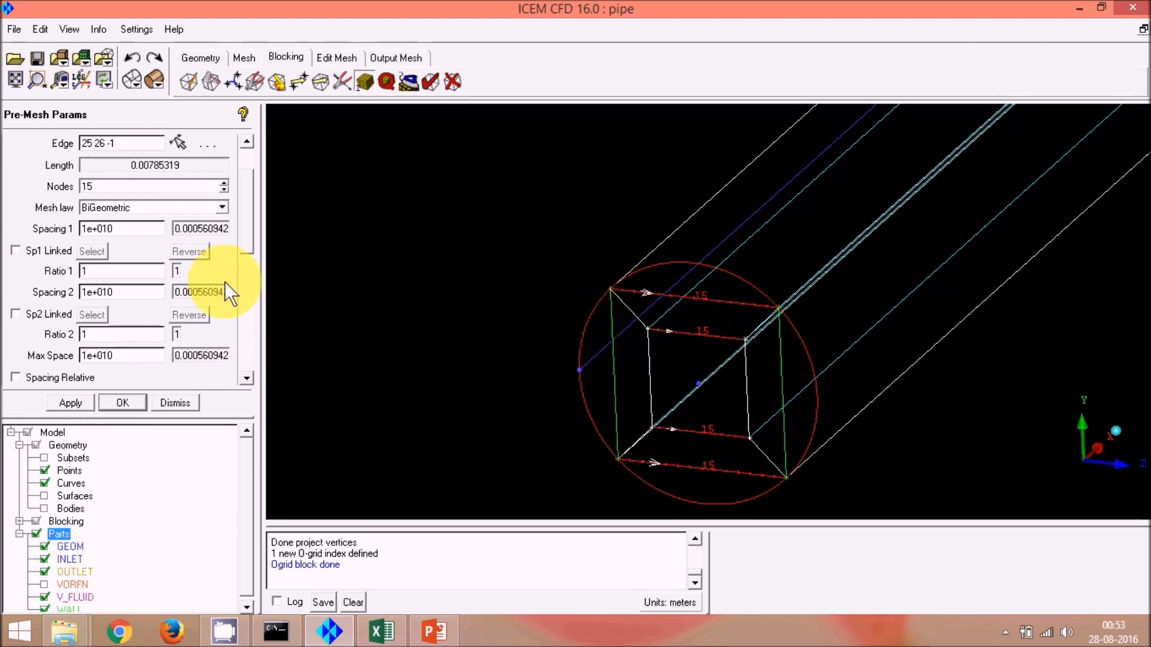
{"action": "mouse_move", "coordinate": [250, 207]}
{"action": "left_mouse_down"}
{"action": "mouse_move", "coordinate": [257, 253]}
{"action": "mouse_move", "coordinate": [248, 220]}
{"action": "left_mouse_up"}
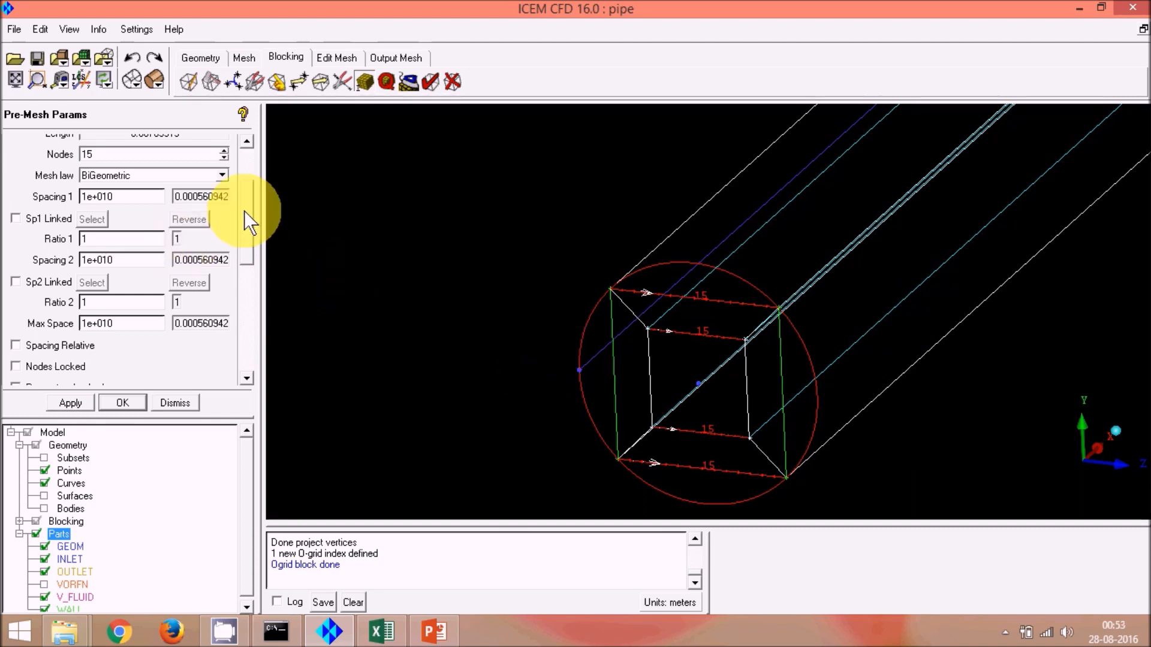
{"action": "left_click_drag", "start_coordinate": [247, 219], "coordinate": [276, 318]}
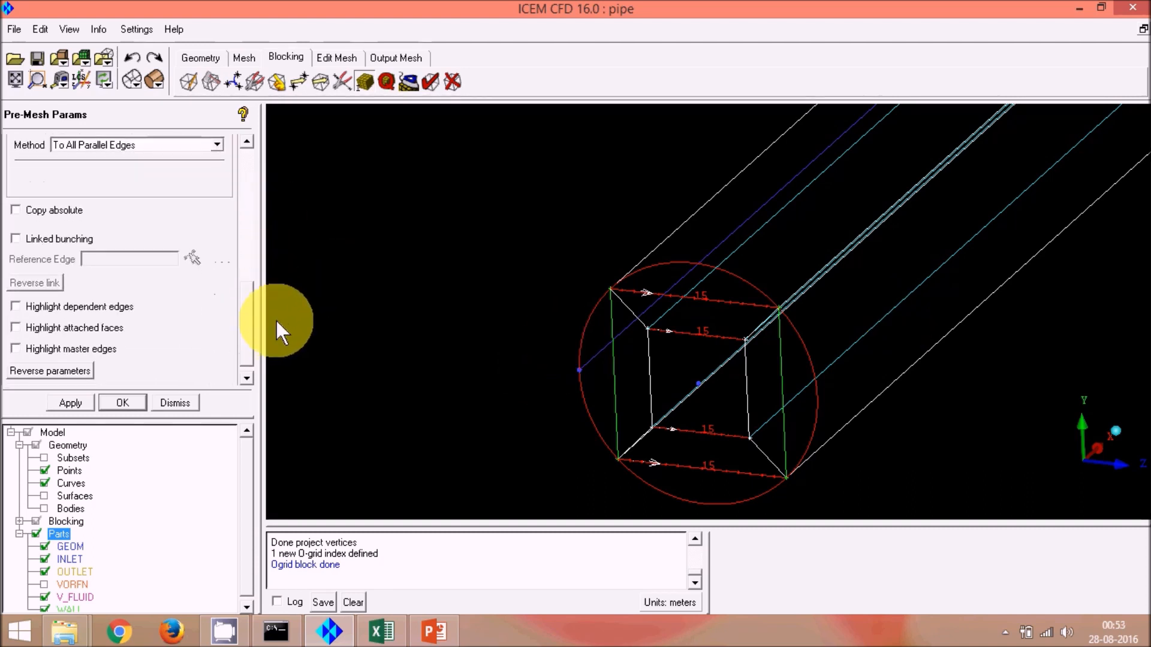
{"action": "left_click_drag", "start_coordinate": [242, 350], "coordinate": [221, 188]}
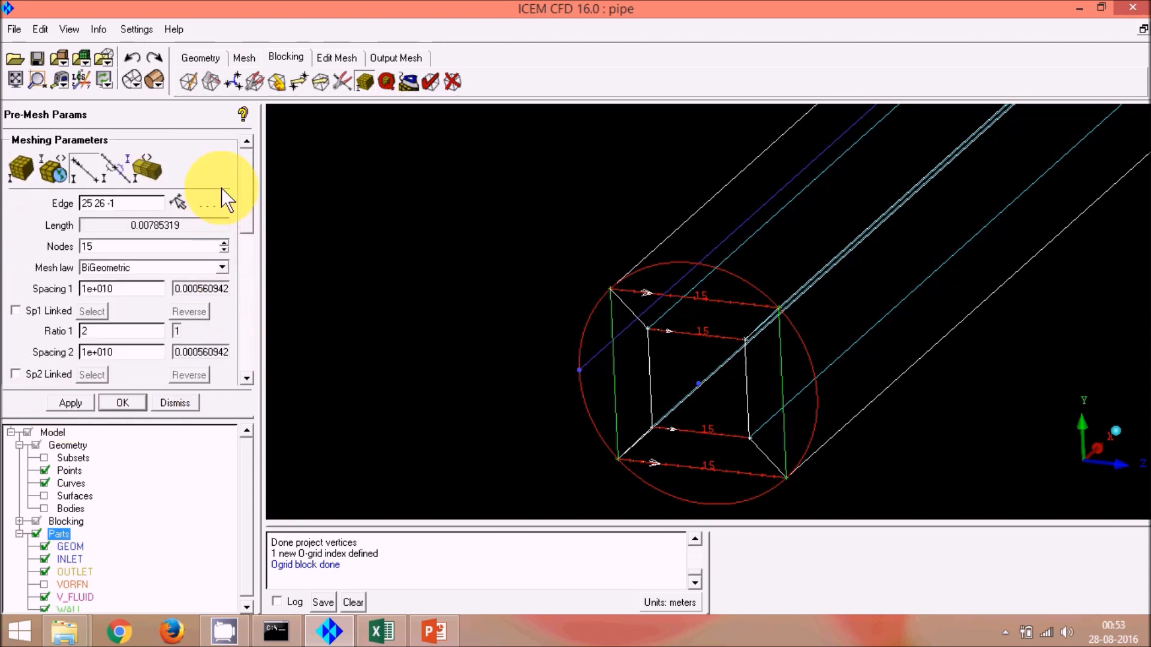
Step: Pick a vertical O-grid edge at the pipe end and set it to 15 nodes
{"action": "left_click", "coordinate": [175, 202]}
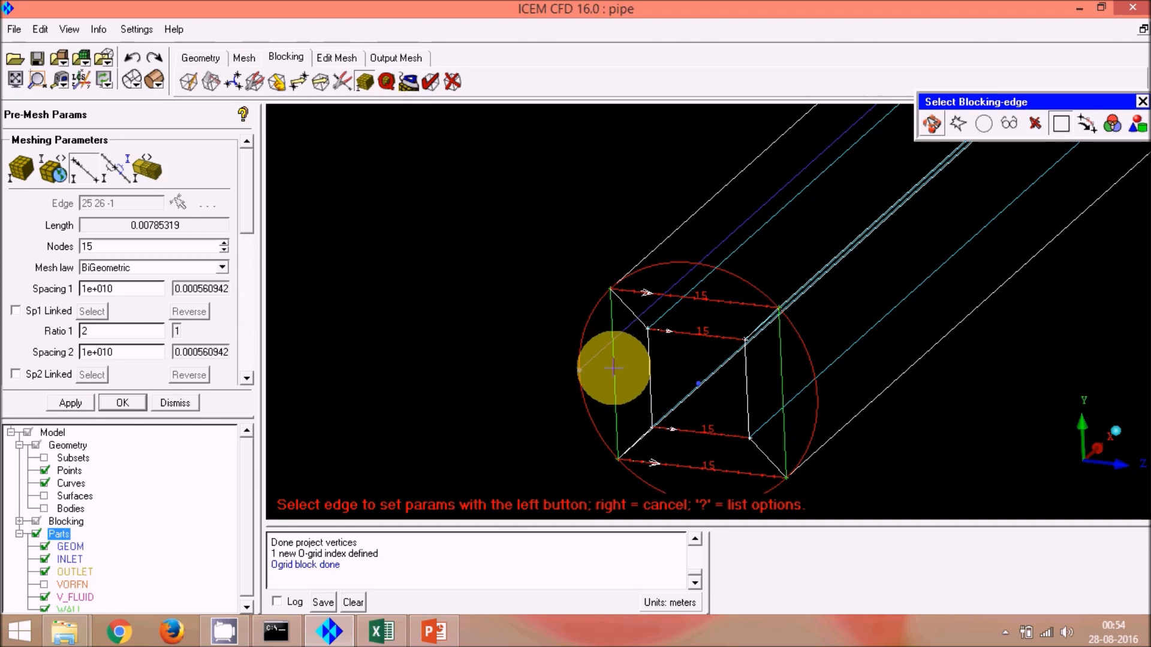
{"action": "left_click", "coordinate": [612, 370]}
{"action": "double_click", "coordinate": [112, 245]}
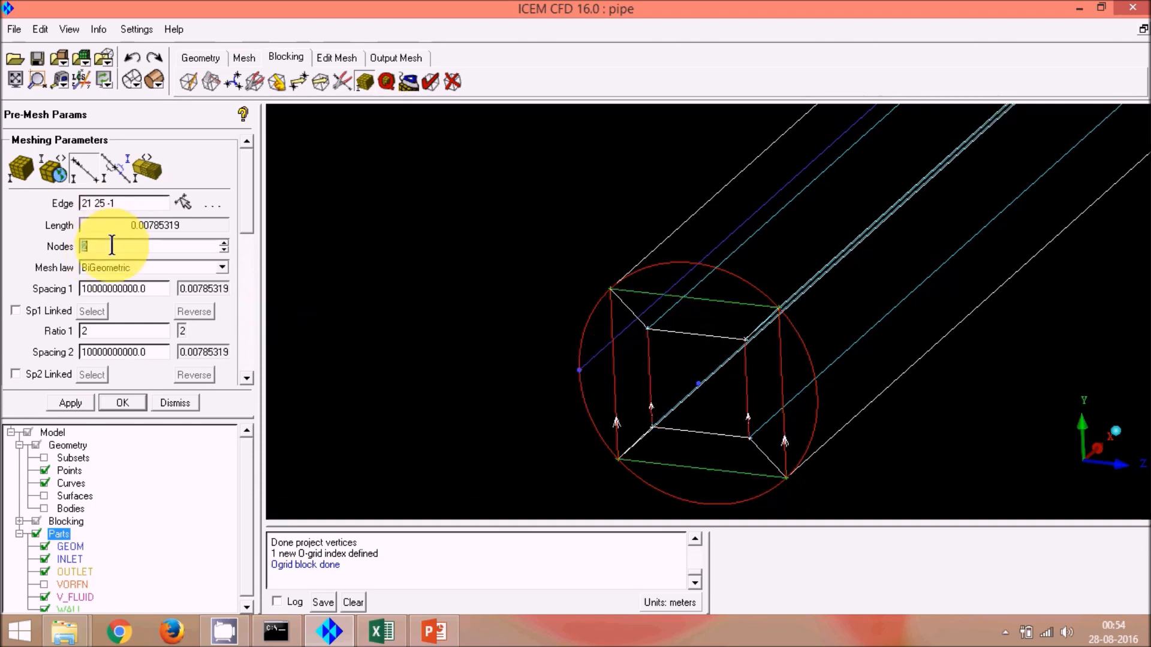
{"action": "key", "text": "Return"}
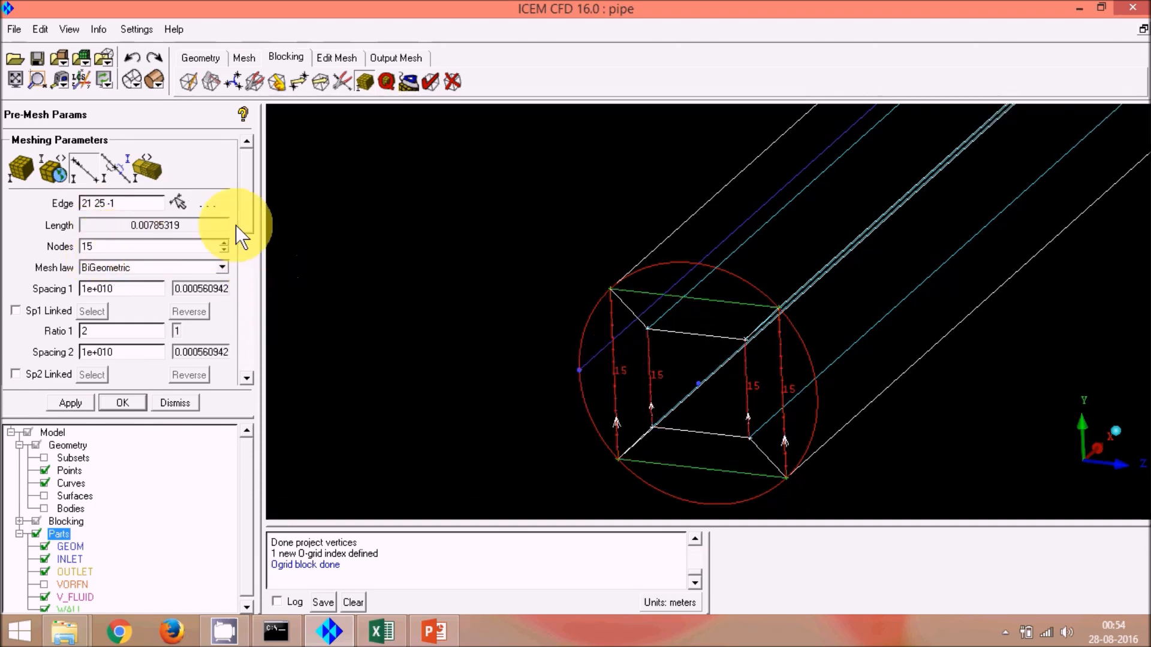
Step: Set the vertical edge's Ratio 1 and Ratio 2 to 1
{"action": "scroll", "coordinate": [249, 228], "scroll_direction": "down", "scroll_amount": 3}
{"action": "scroll", "coordinate": [253, 261], "scroll_direction": "down", "scroll_amount": 1}
{"action": "double_click", "coordinate": [95, 194]}
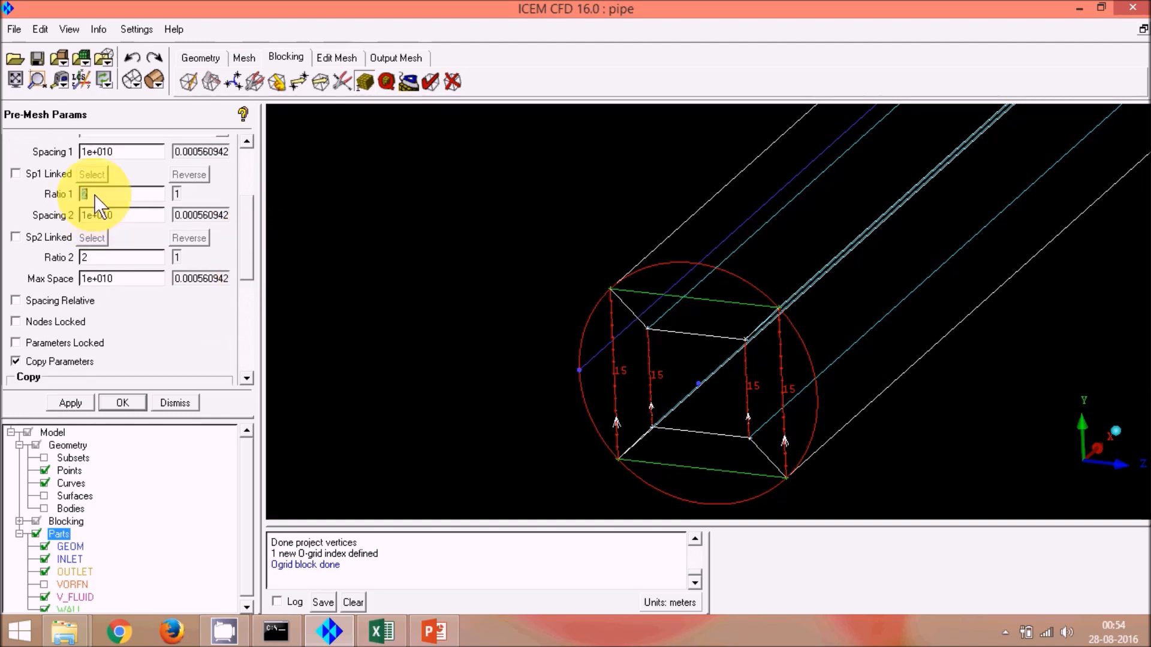
{"action": "type", "text": "1"}
{"action": "double_click", "coordinate": [134, 257]}
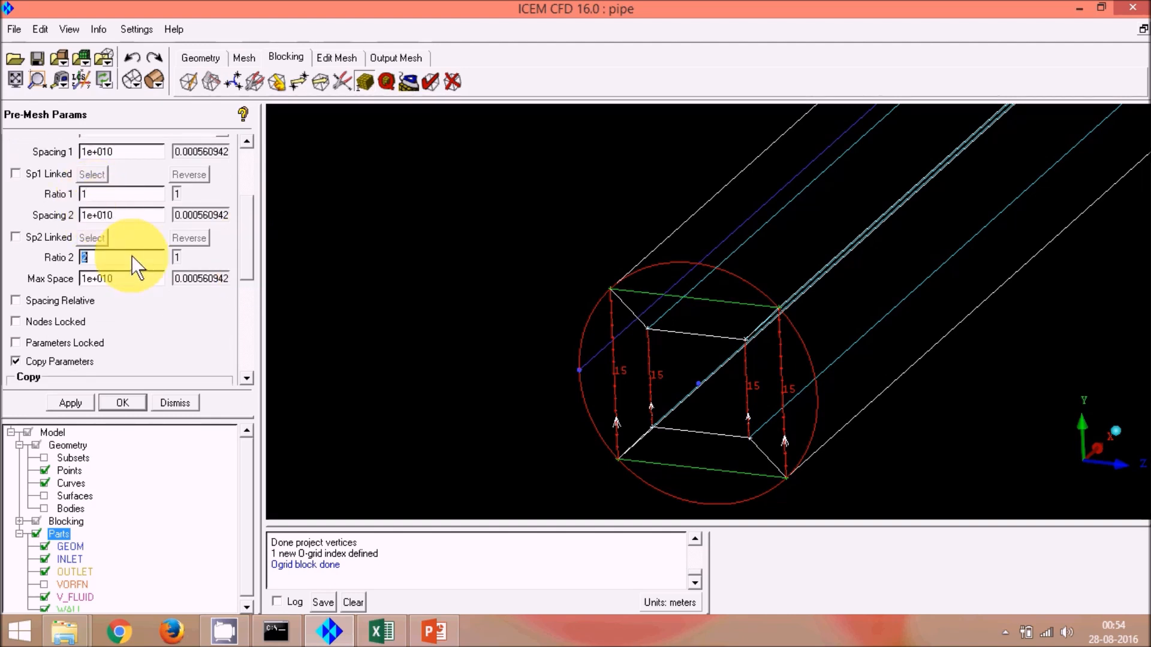
{"action": "type", "text": "1"}
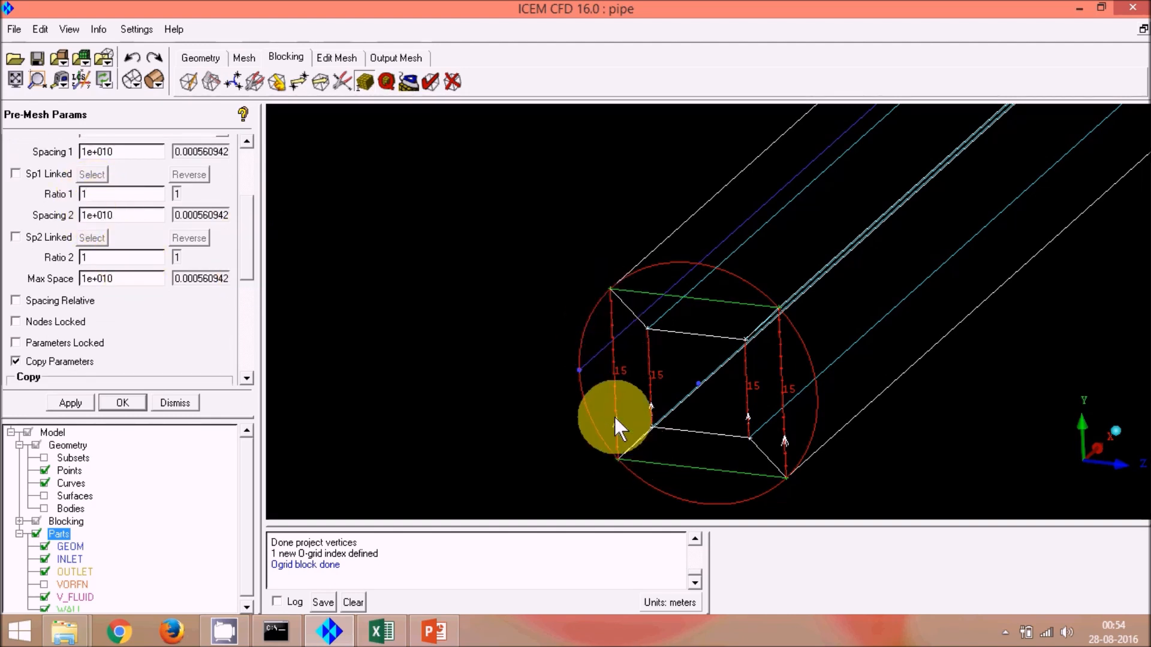
Step: Select a diagonal O-grid corner edge and set its node count to 11
{"action": "left_click", "coordinate": [71, 400]}
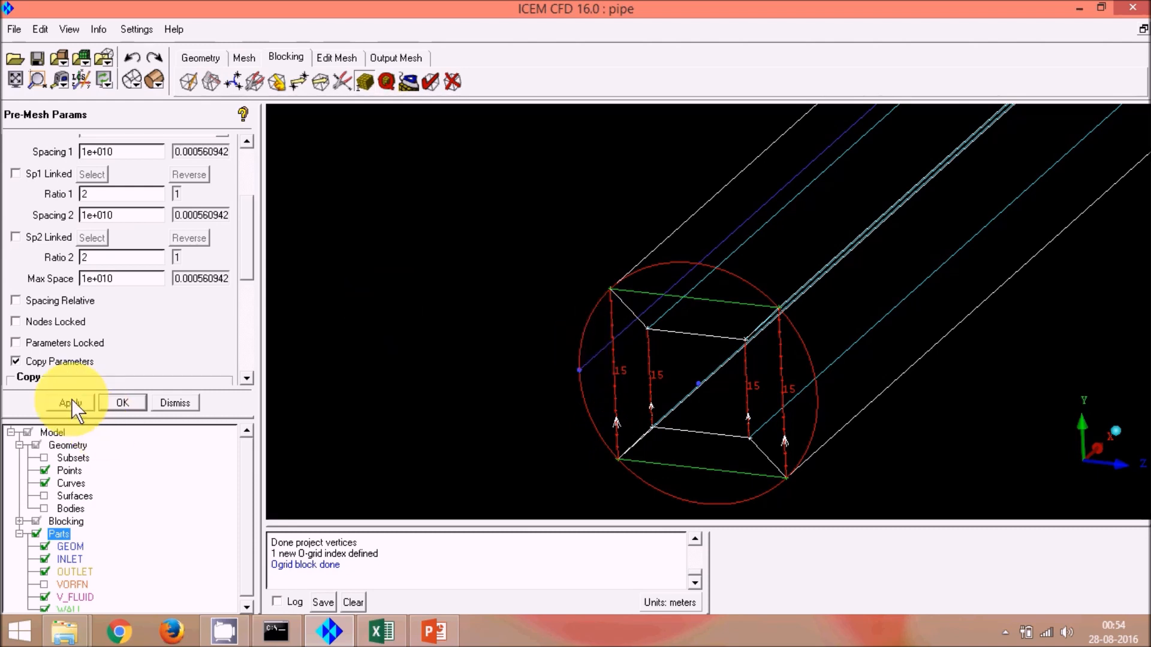
{"action": "left_click_drag", "start_coordinate": [249, 247], "coordinate": [246, 196]}
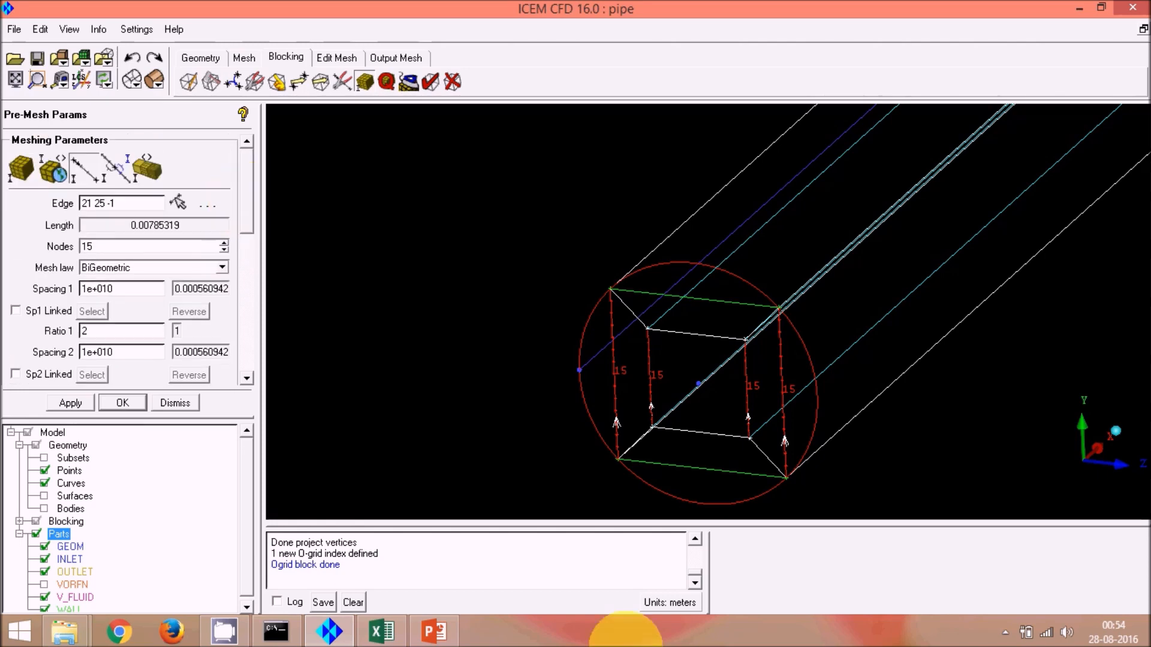
{"action": "left_click", "coordinate": [178, 202]}
{"action": "scroll", "coordinate": [596, 361], "scroll_direction": "up", "scroll_amount": 5}
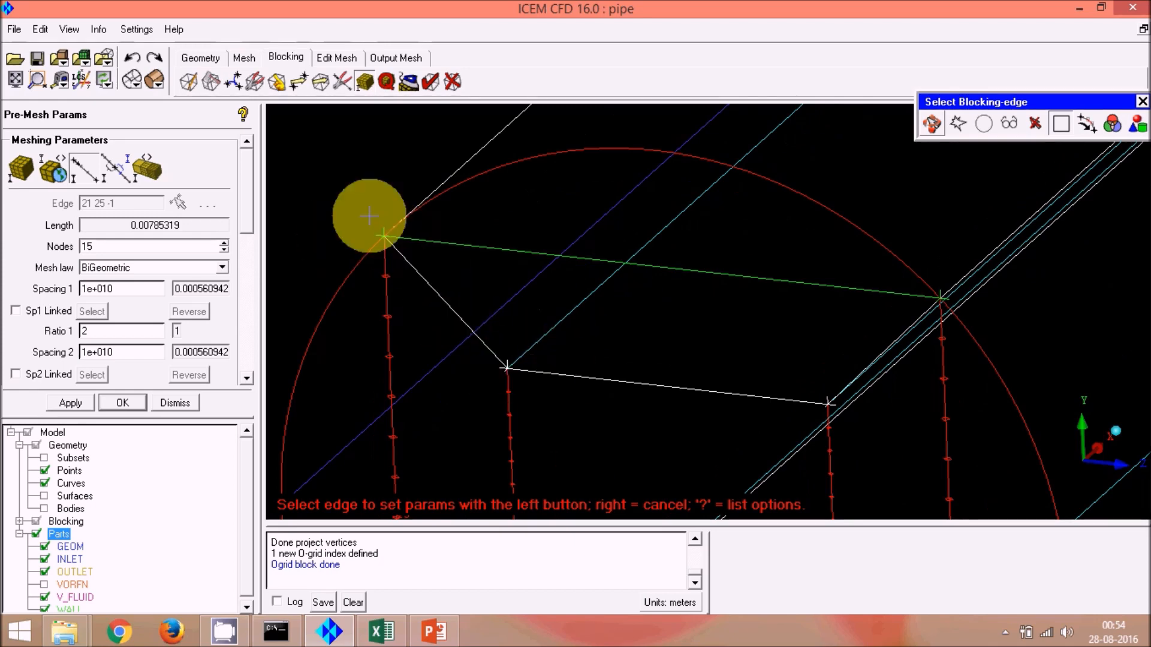
{"action": "left_click", "coordinate": [436, 294]}
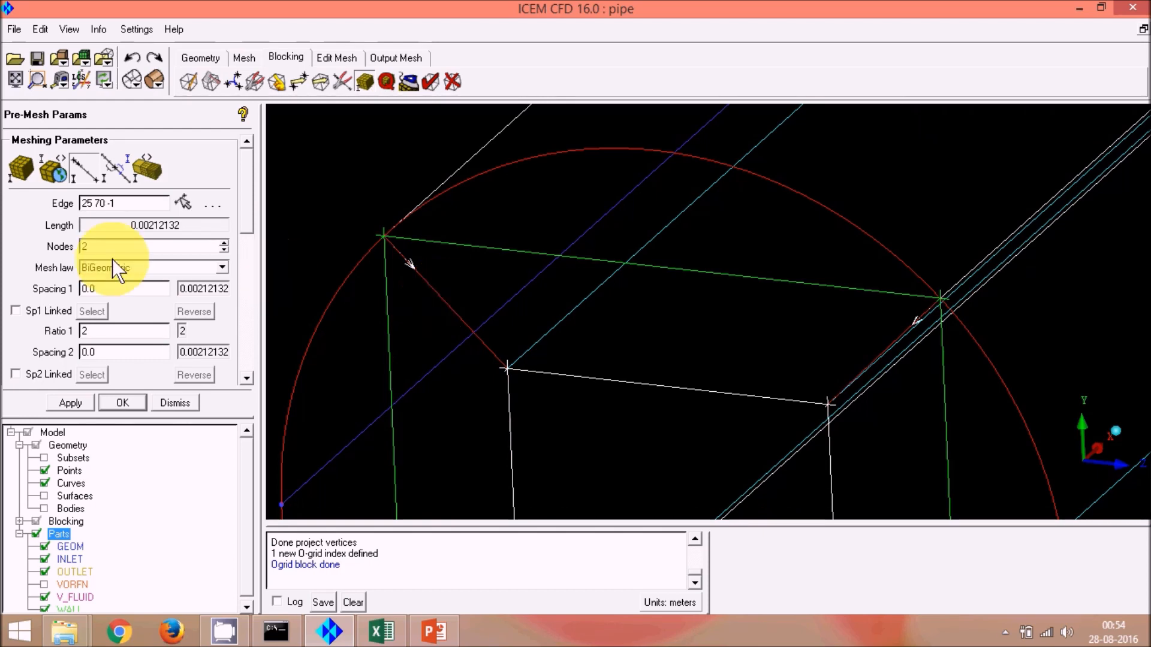
{"action": "scroll", "coordinate": [254, 231], "scroll_direction": "down", "scroll_amount": 2}
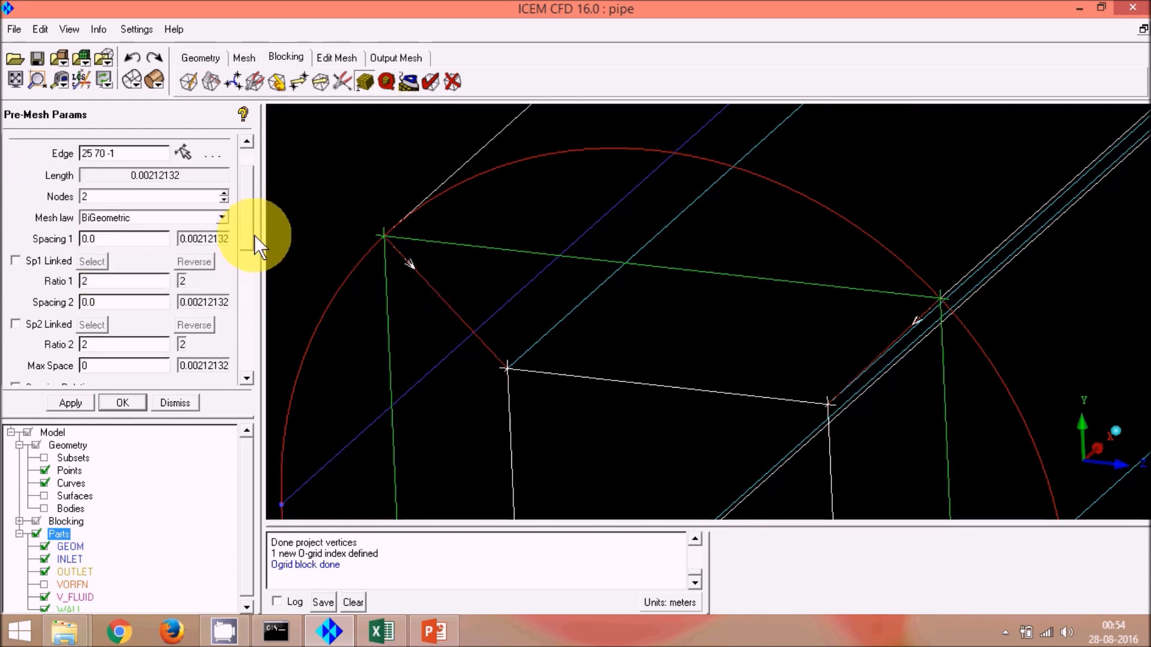
{"action": "double_click", "coordinate": [125, 196]}
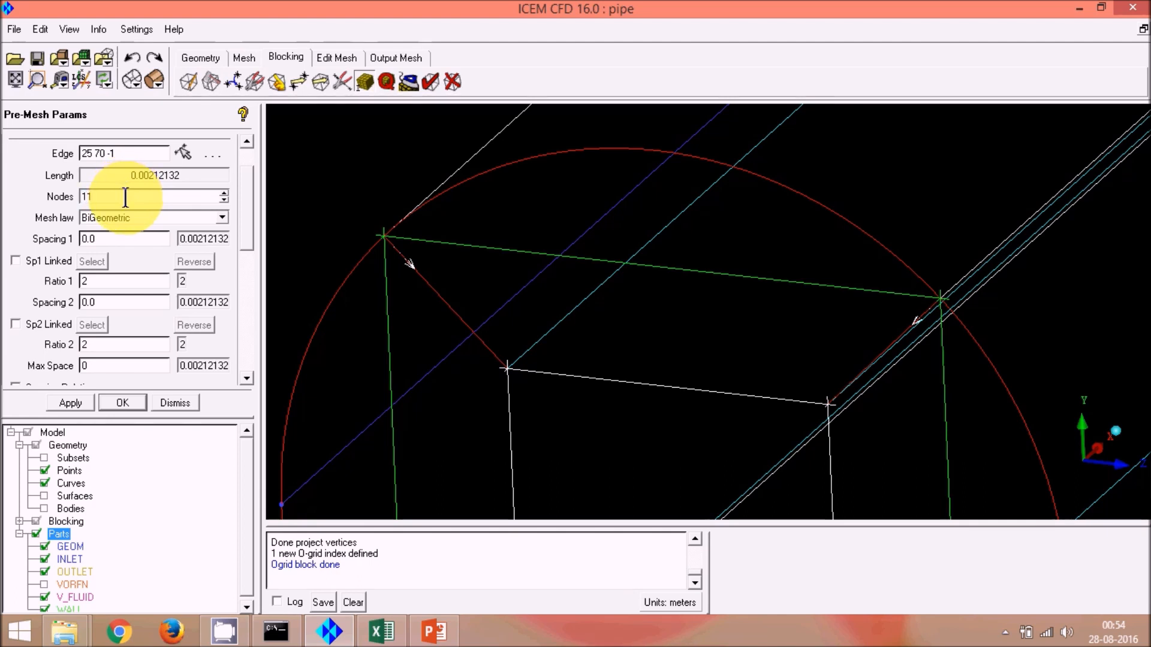
{"action": "key", "text": "Return"}
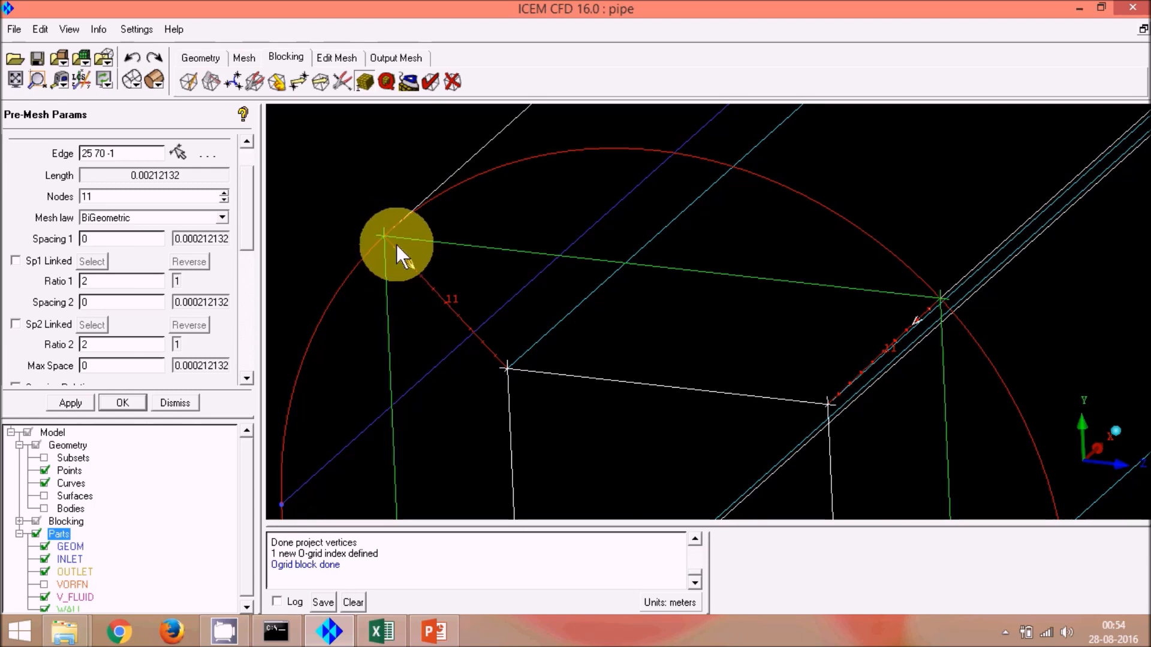
Step: Switch to Excel and check the calculated first cell height in the pipe calculation sheet
{"action": "left_click", "coordinate": [382, 631]}
{"action": "left_click", "coordinate": [669, 383]}
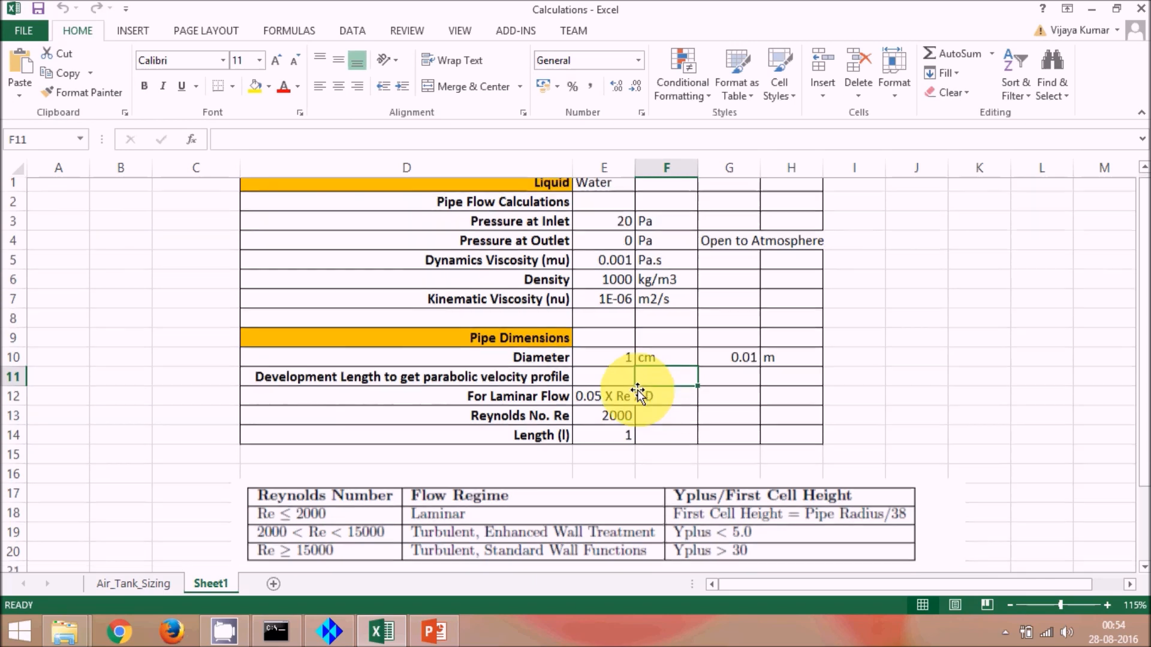
{"action": "scroll", "coordinate": [648, 390], "scroll_direction": "down", "scroll_amount": 2}
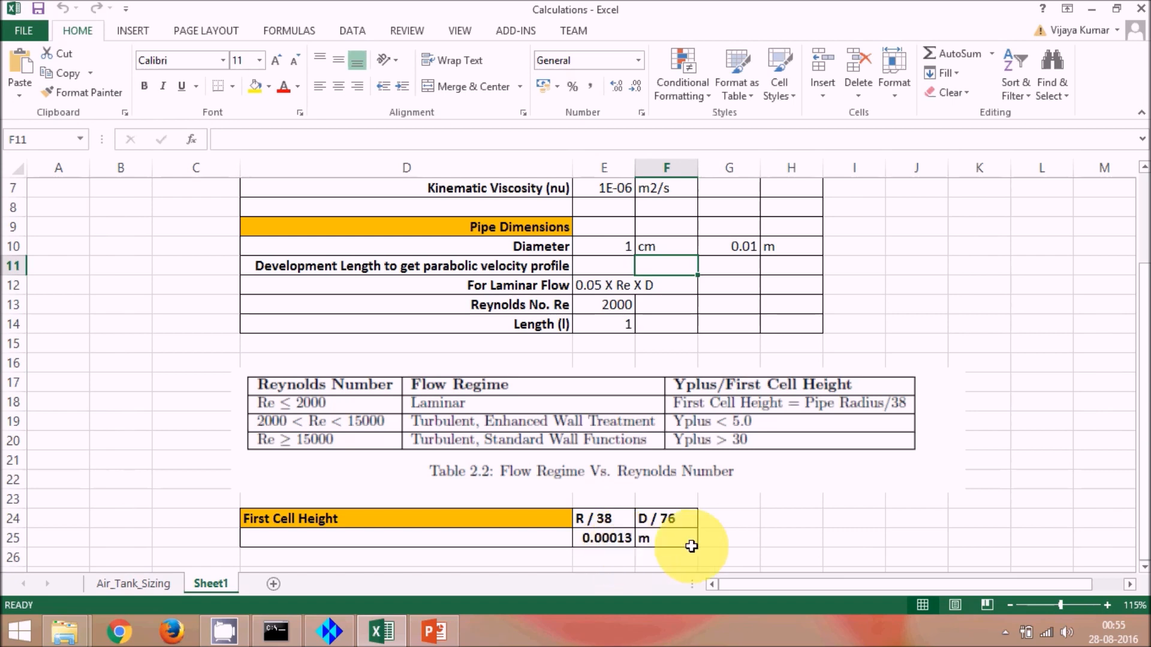
{"action": "left_click", "coordinate": [608, 542]}
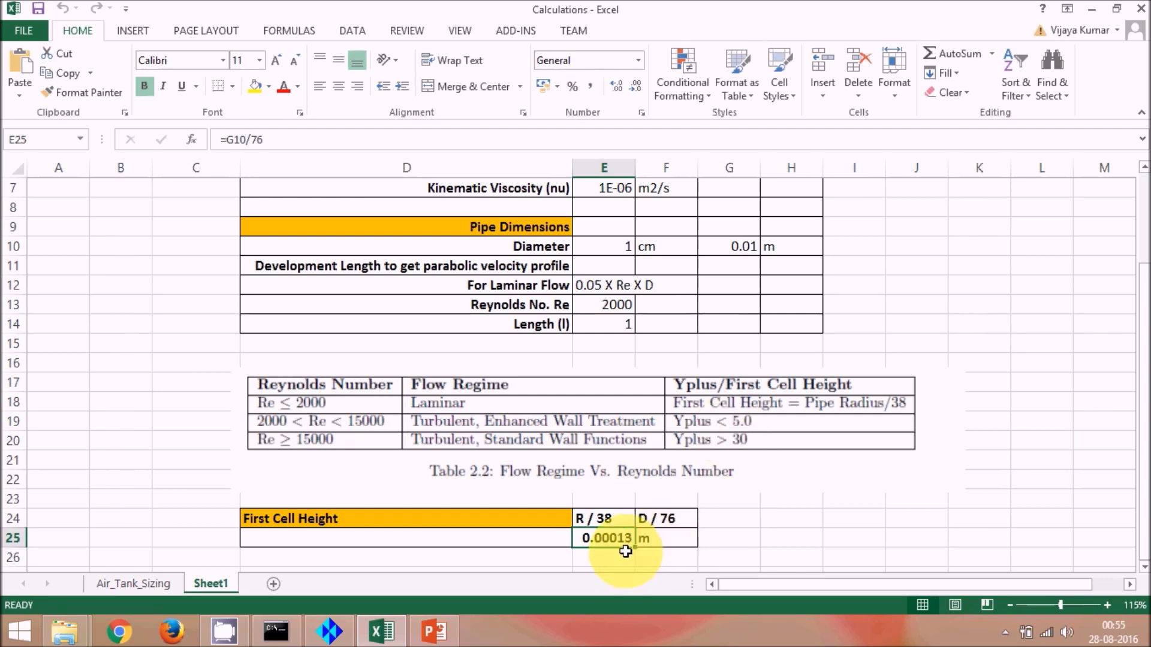
{"action": "left_click_drag", "start_coordinate": [617, 539], "coordinate": [614, 531]}
{"action": "key", "text": "ctrl+b"}
{"action": "left_click", "coordinate": [615, 537]}
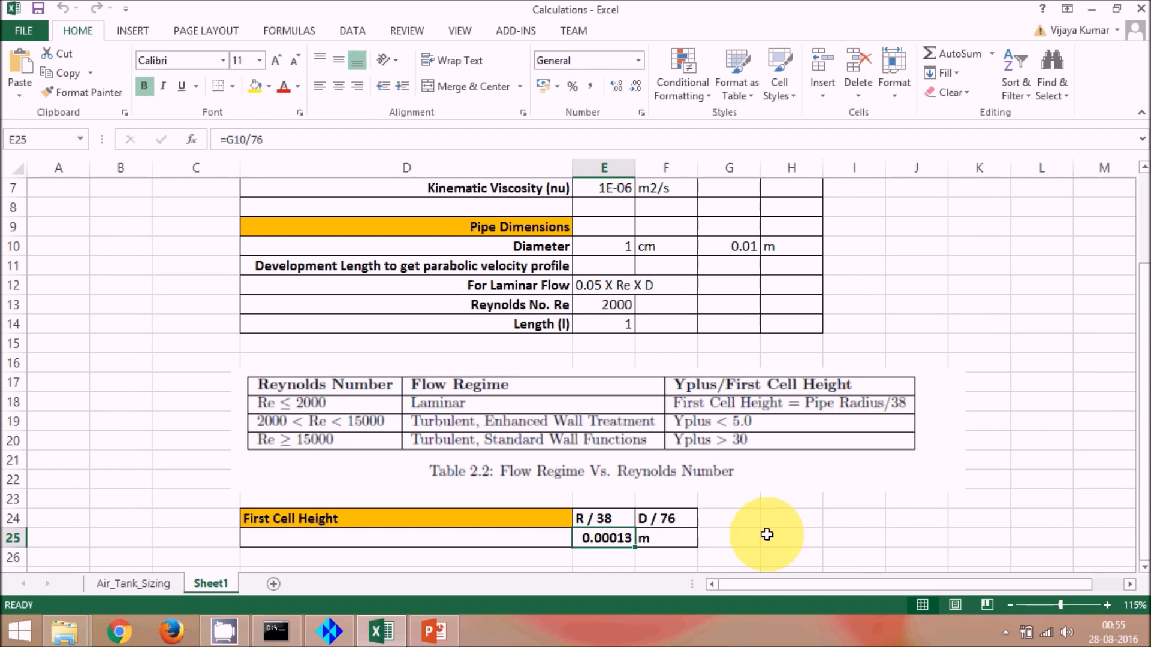
{"action": "left_click", "coordinate": [754, 533]}
{"action": "left_click", "coordinate": [615, 540]}
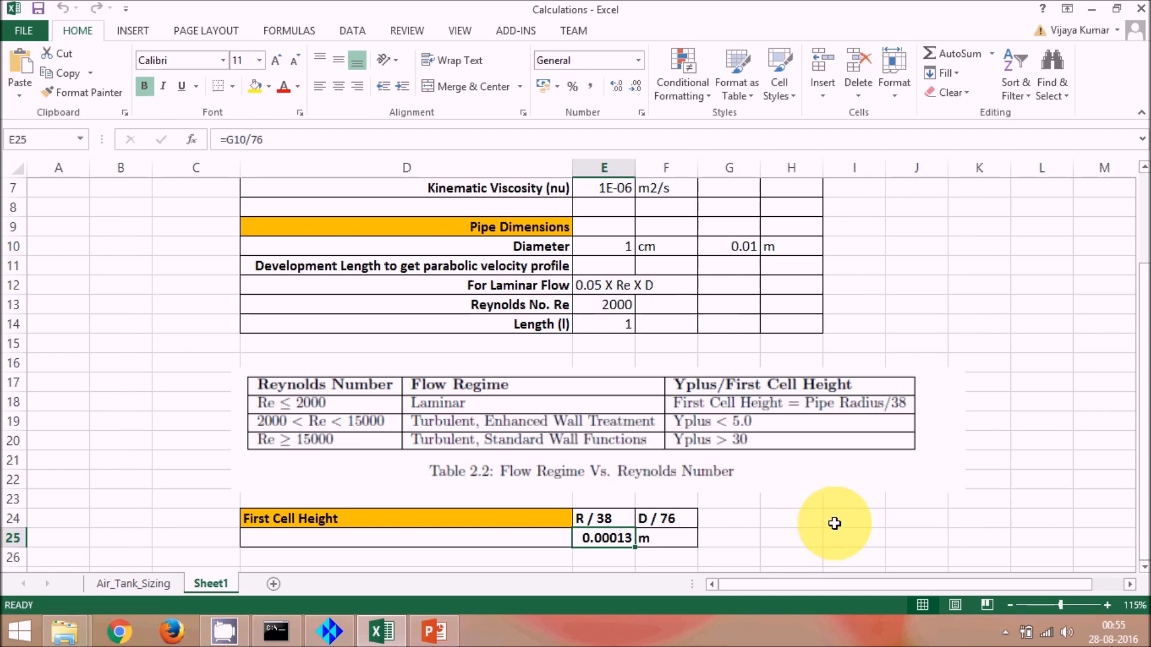
{"action": "left_click", "coordinate": [835, 521]}
{"action": "left_click", "coordinate": [599, 537]}
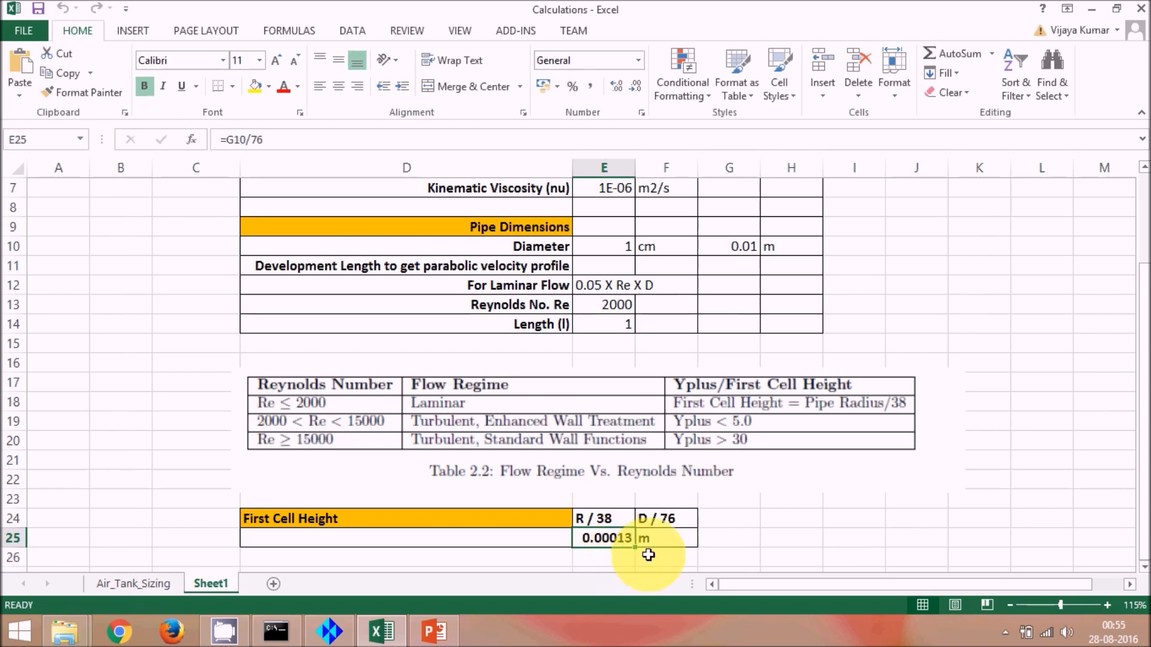
Step: Return to ICEM CFD and set the diagonal edge's Spacing 1 to 0.00013
{"action": "left_click", "coordinate": [339, 633]}
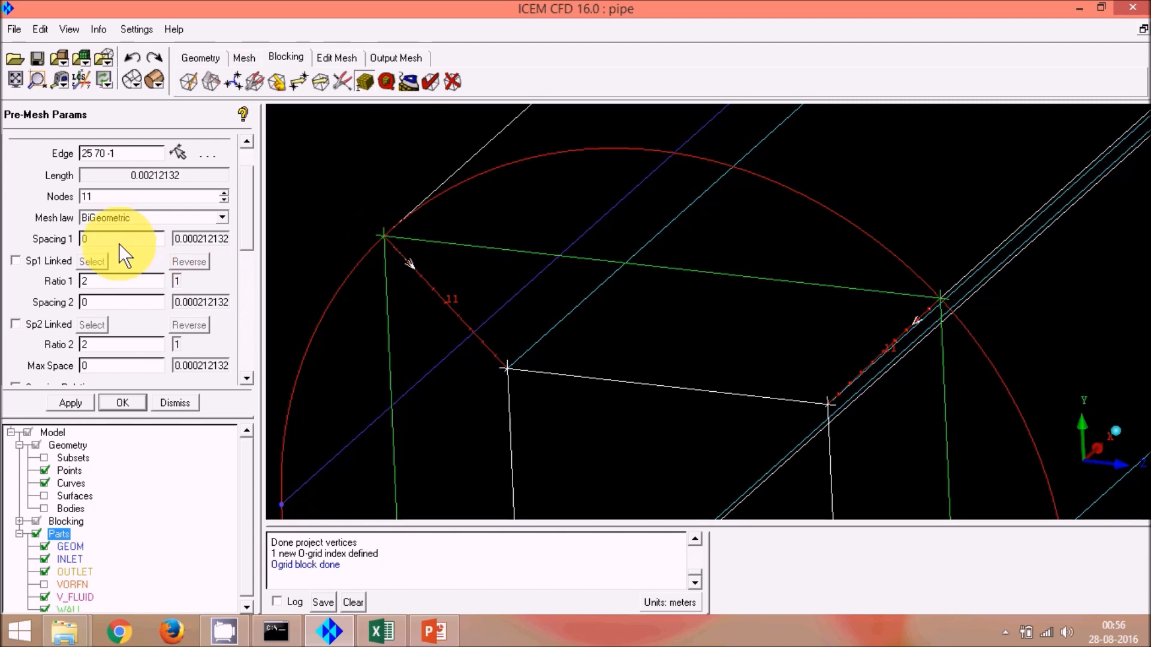
{"action": "left_click", "coordinate": [403, 634]}
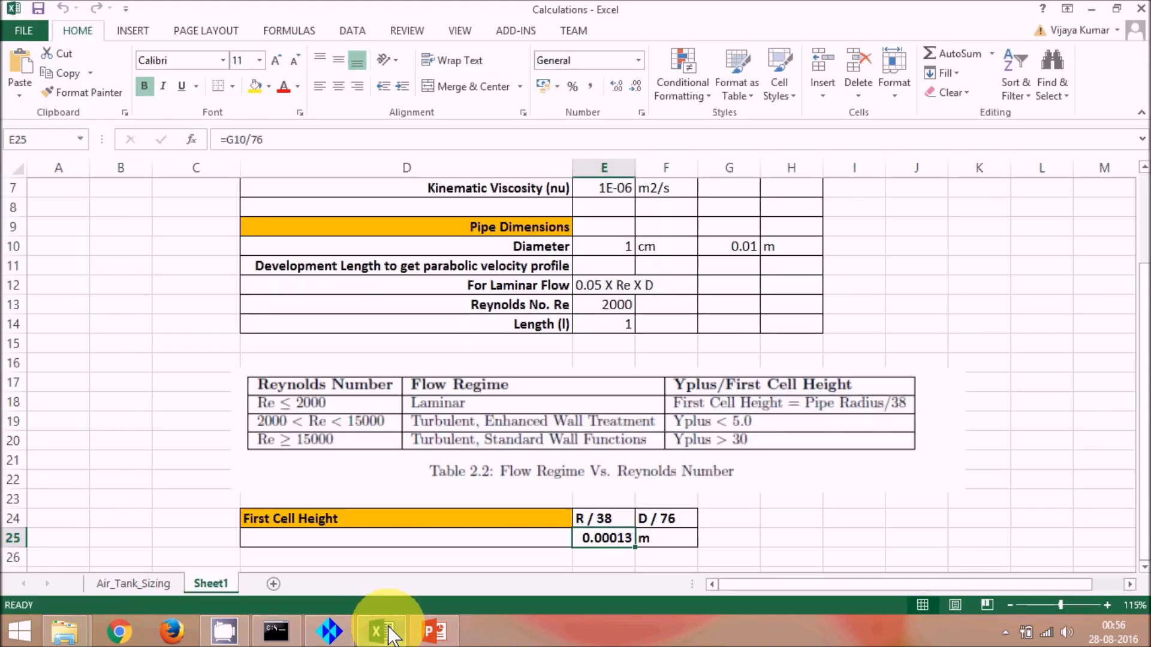
{"action": "left_click", "coordinate": [393, 635]}
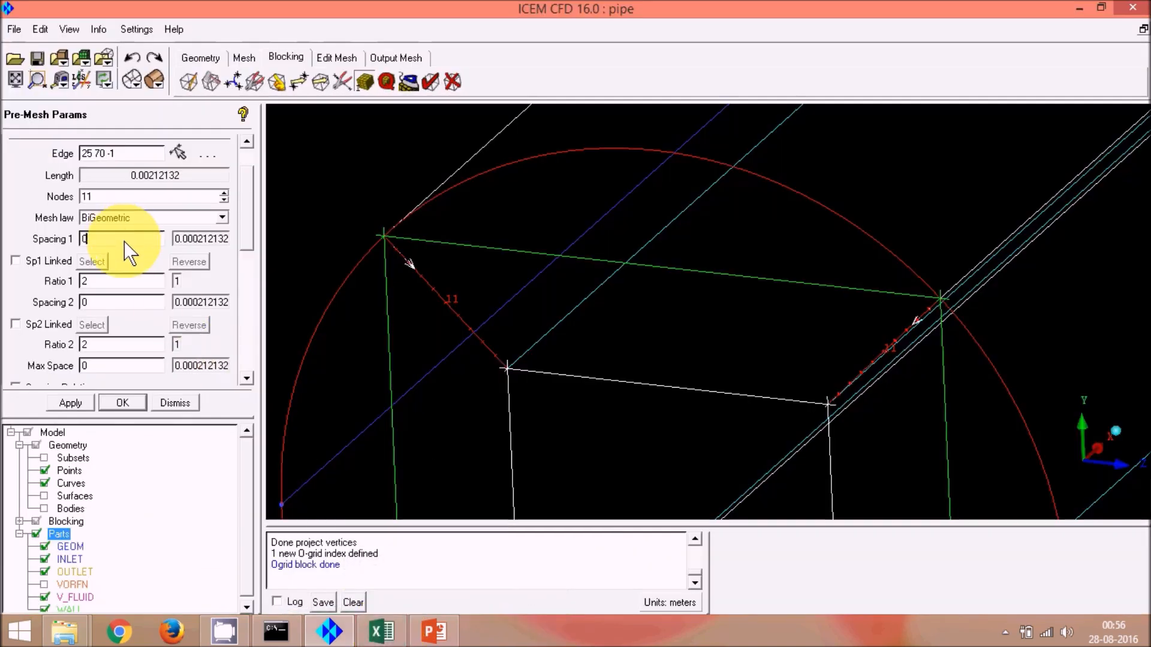
{"action": "type", "text": ".00"}
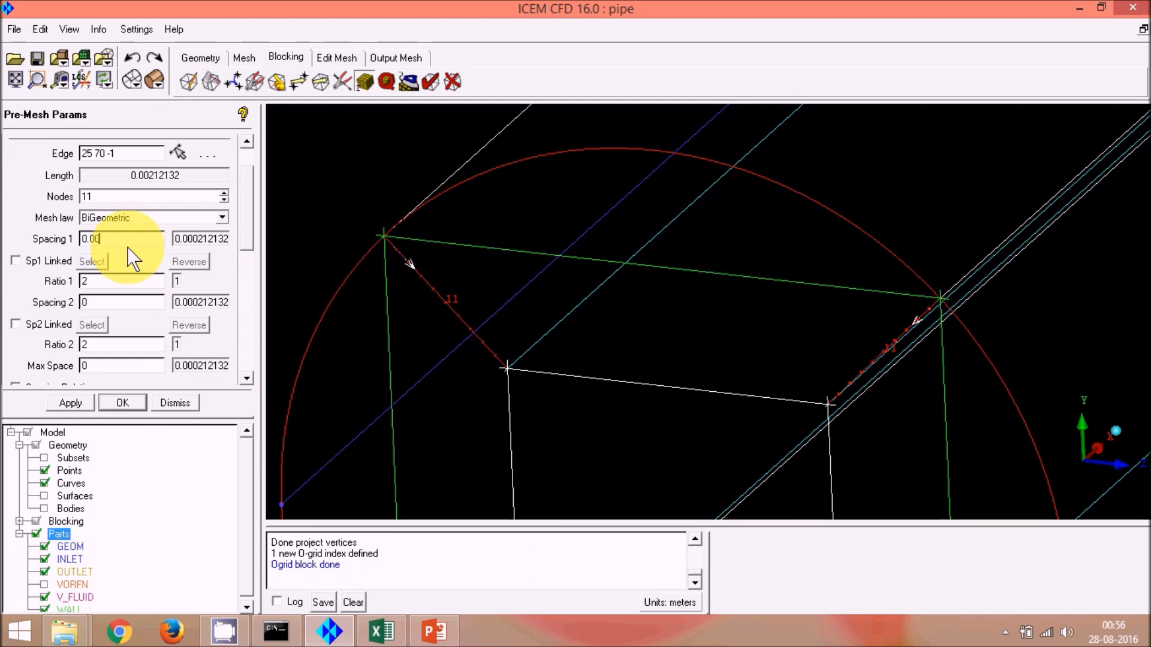
{"action": "type", "text": "013"}
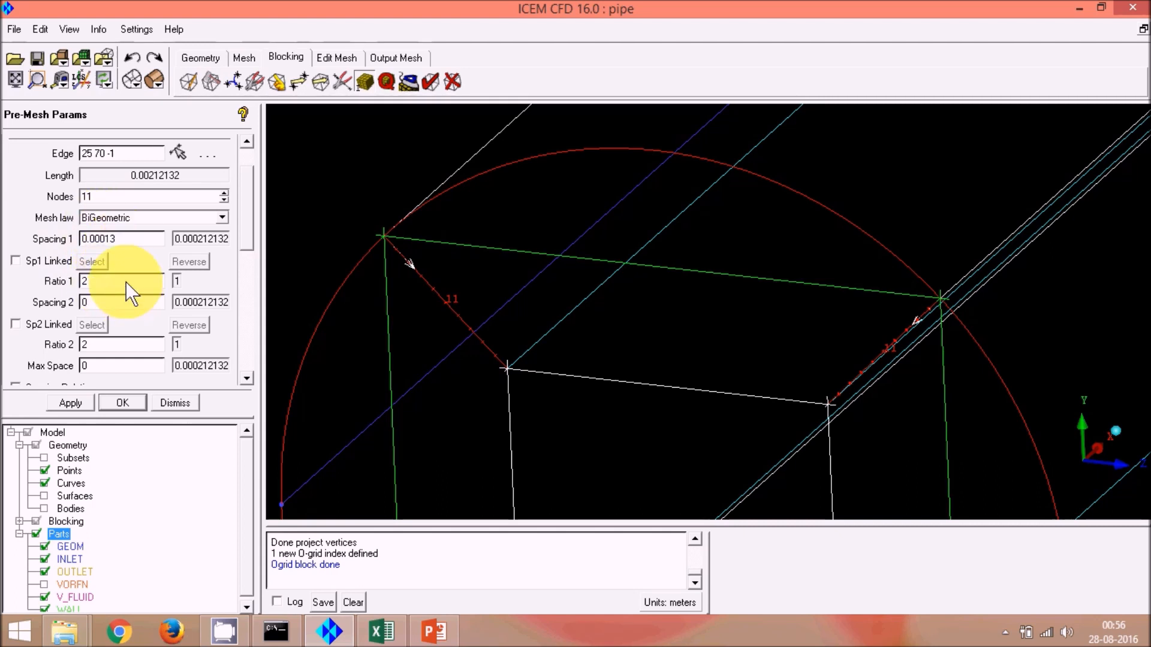
Step: Set the diagonal edge's Ratio 1 and Ratio 2 to 1.3
{"action": "double_click", "coordinate": [105, 282]}
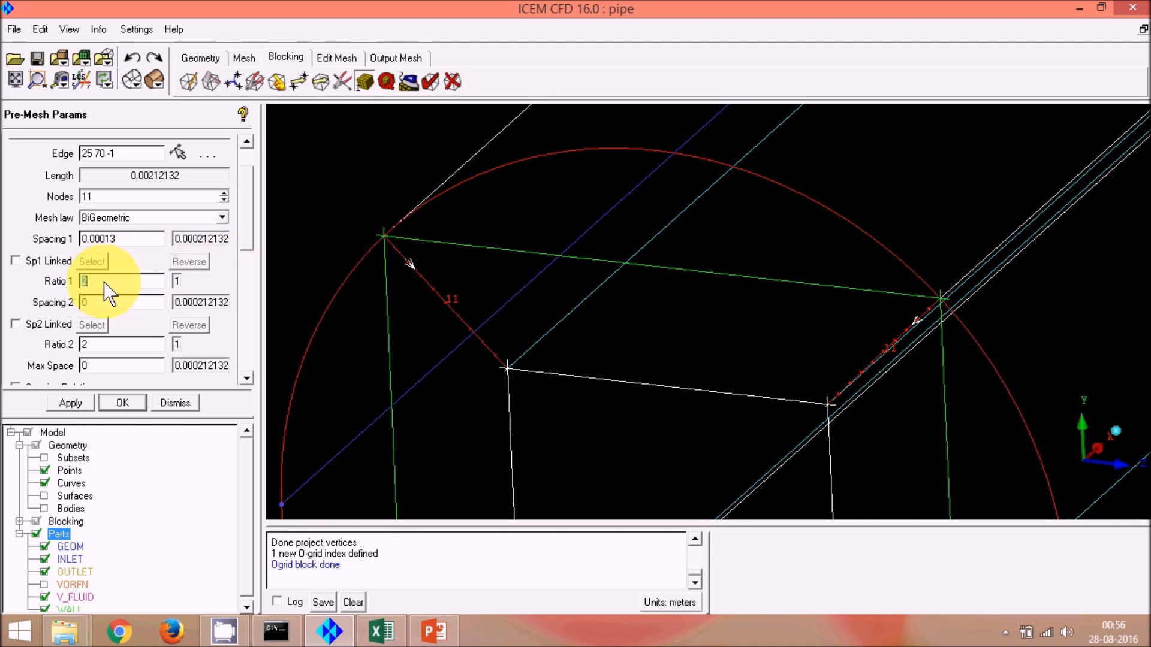
{"action": "type", "text": "1"}
{"action": "left_click_drag", "start_coordinate": [244, 233], "coordinate": [250, 248]}
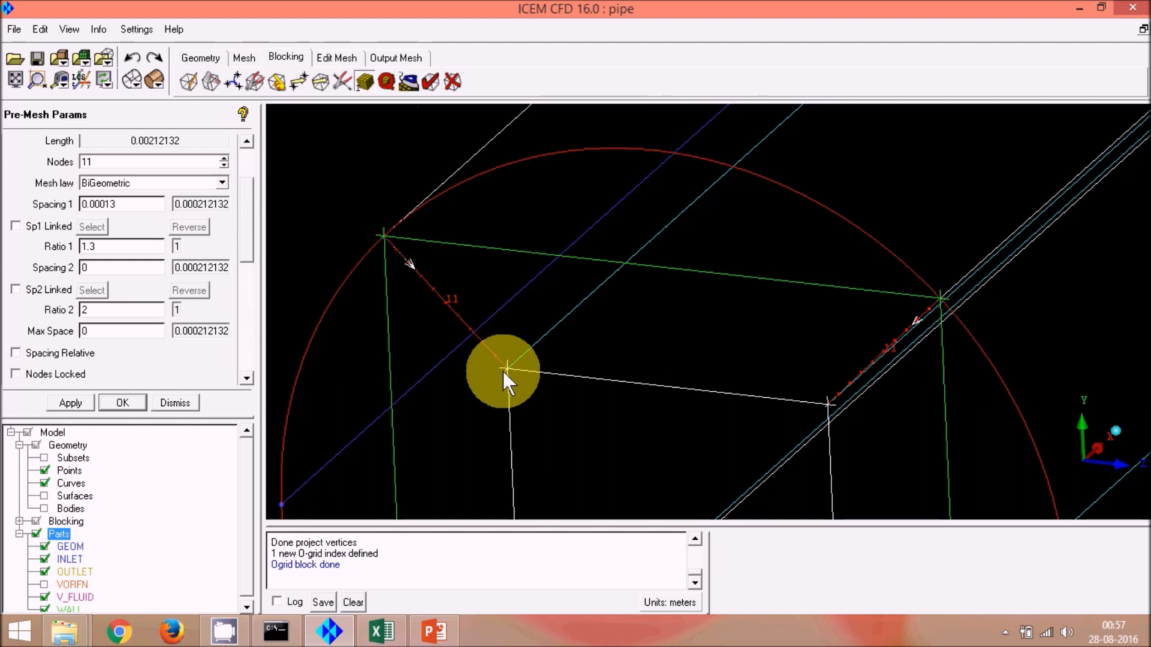
{"action": "scroll", "coordinate": [503, 369], "scroll_direction": "up", "scroll_amount": 2}
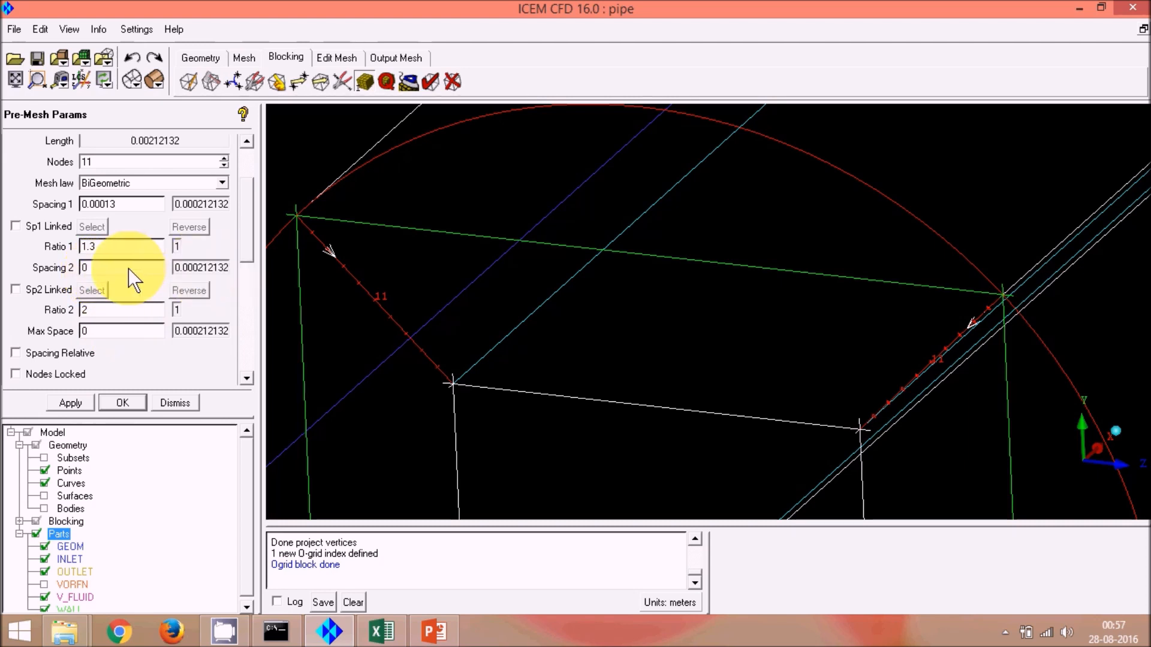
{"action": "double_click", "coordinate": [117, 310]}
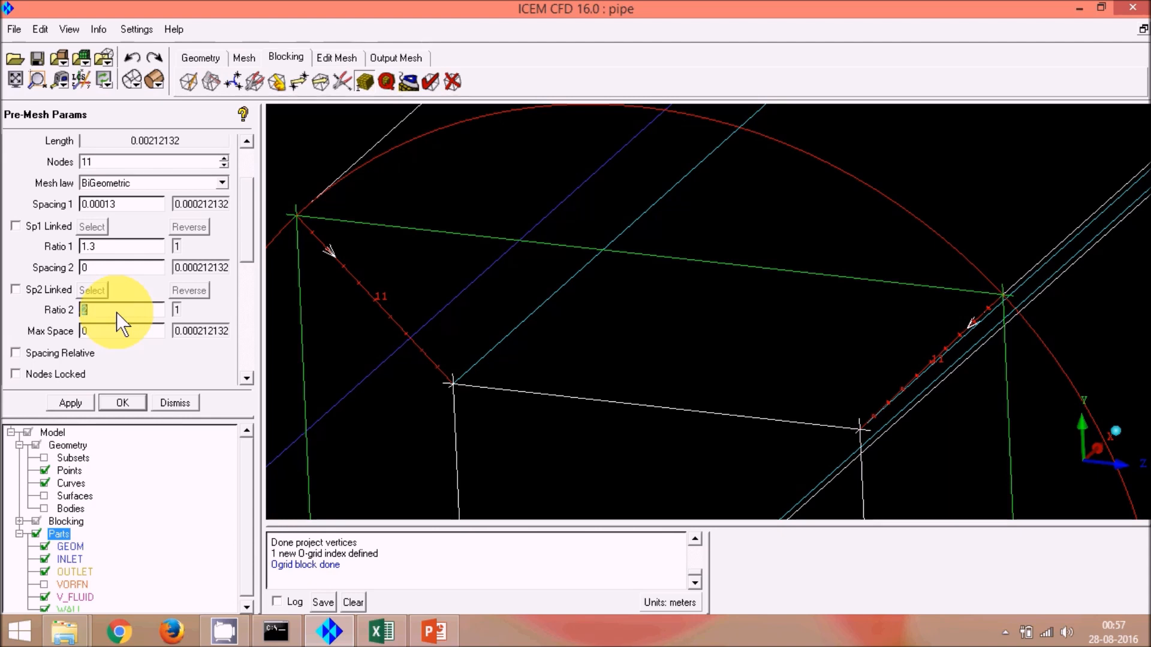
{"action": "type", "text": "1.3"}
Step: Raise the diagonal edge to 12 nodes and apply the parameters to all parallel edges
{"action": "mouse_move", "coordinate": [250, 245]}
{"action": "left_mouse_down"}
{"action": "mouse_move", "coordinate": [249, 260]}
{"action": "mouse_move", "coordinate": [256, 226]}
{"action": "mouse_move", "coordinate": [251, 239]}
{"action": "left_mouse_up"}
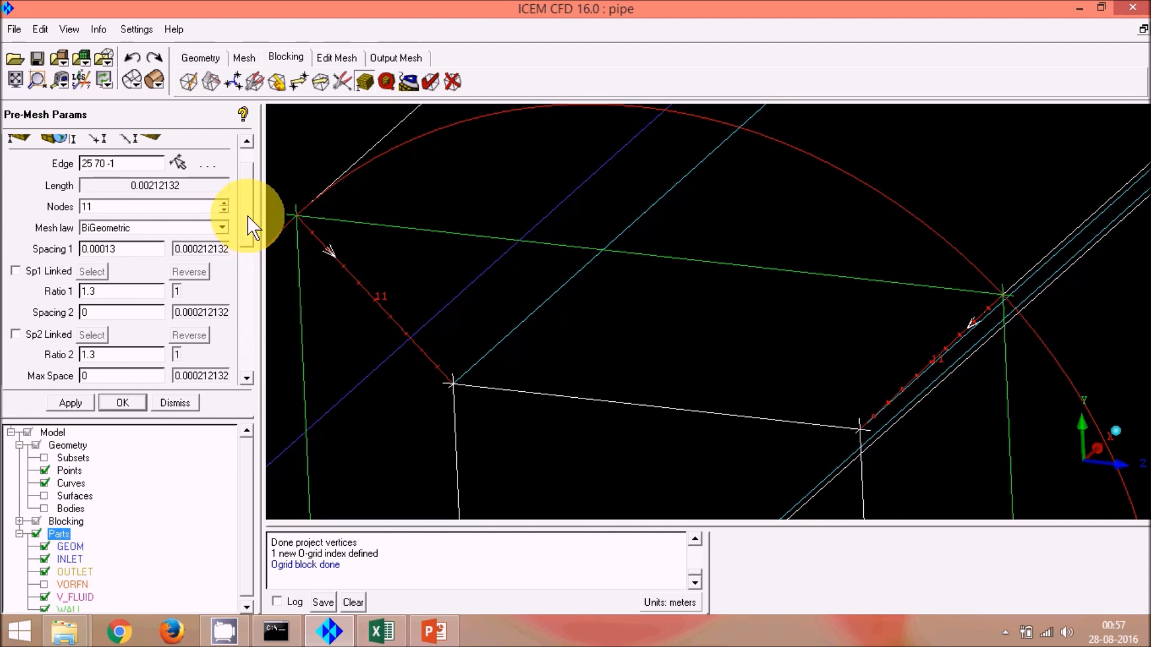
{"action": "scroll", "coordinate": [243, 222], "scroll_direction": "up", "scroll_amount": 2}
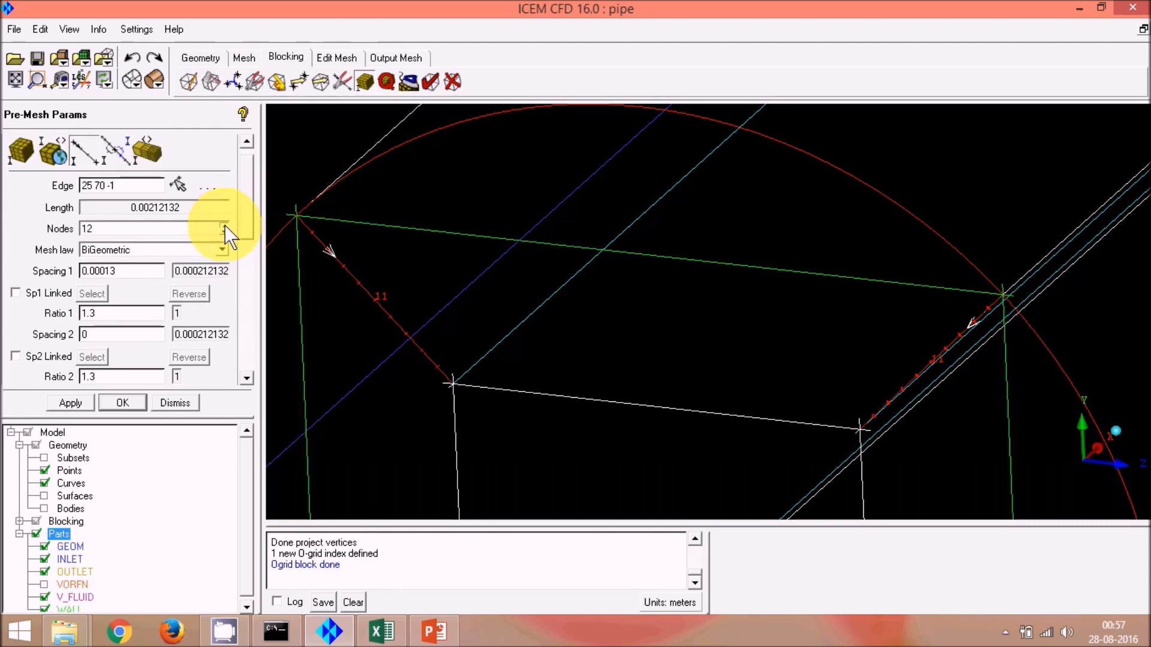
{"action": "left_click", "coordinate": [224, 226]}
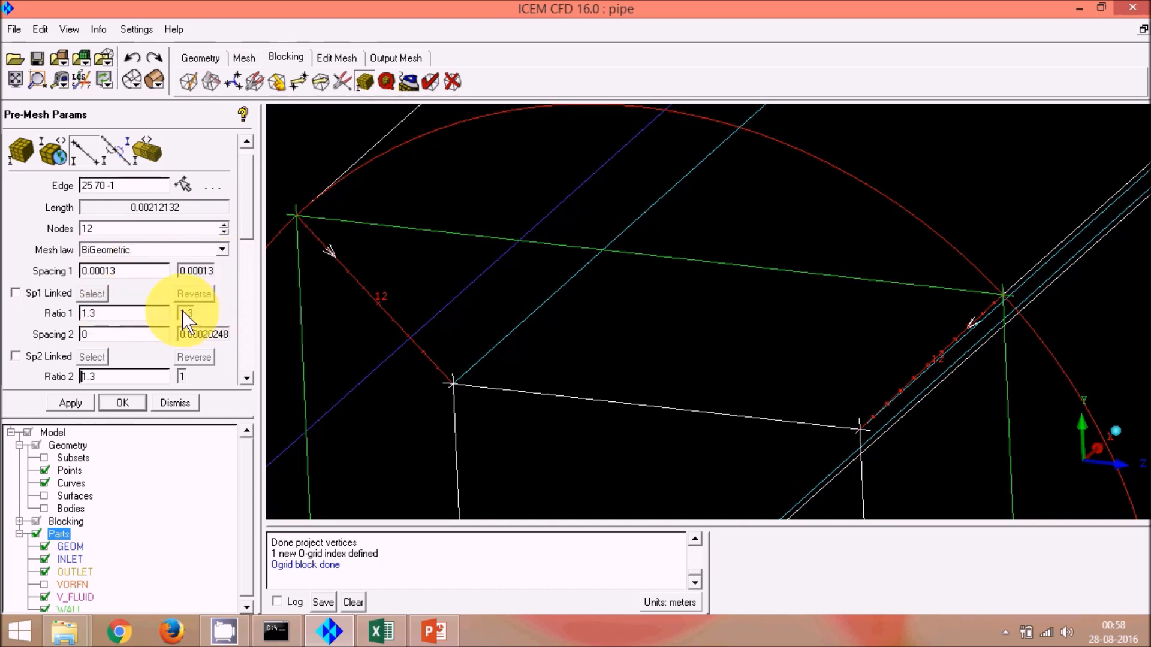
{"action": "left_click_drag", "start_coordinate": [247, 225], "coordinate": [247, 247]}
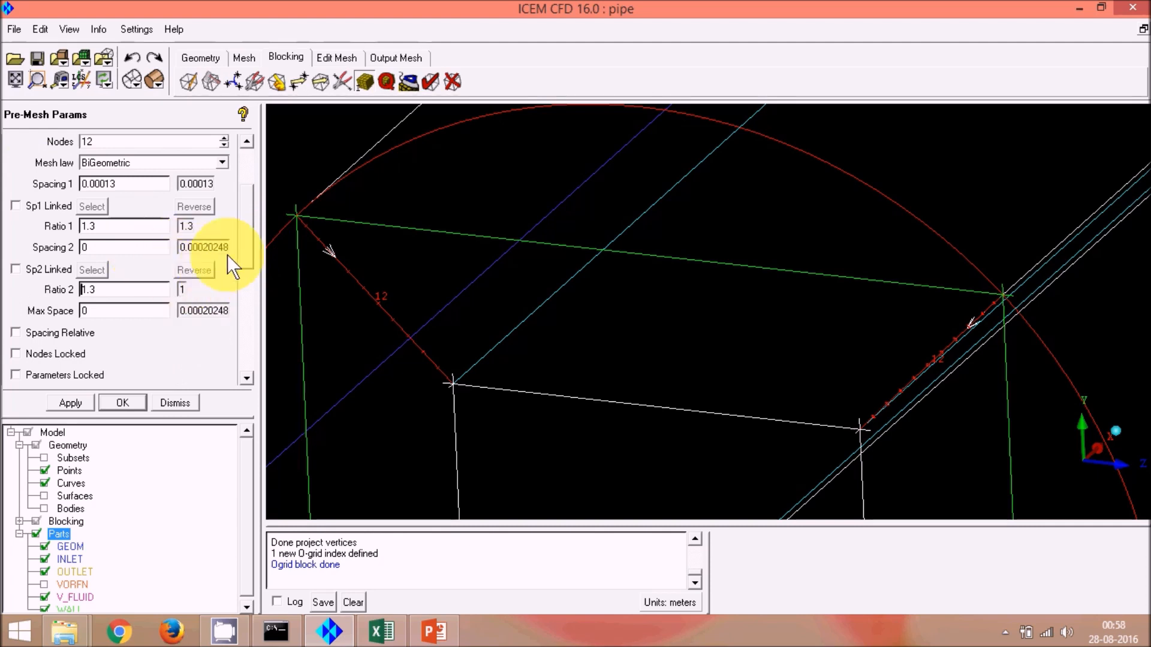
{"action": "left_click_drag", "start_coordinate": [245, 243], "coordinate": [230, 326]}
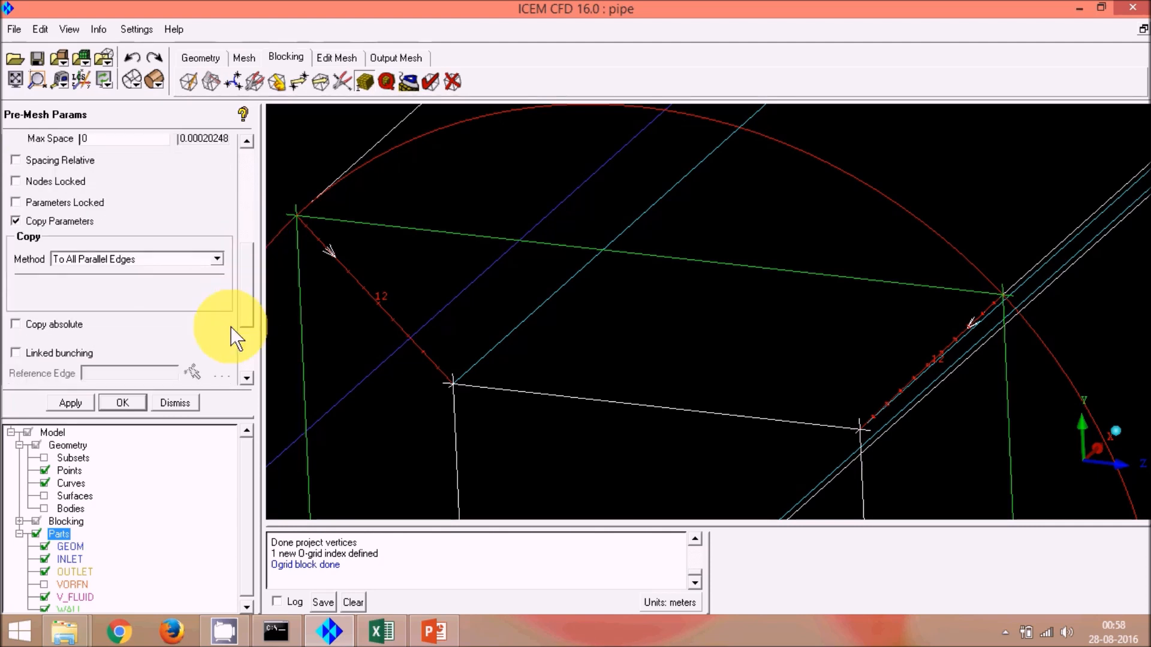
{"action": "left_click", "coordinate": [70, 403]}
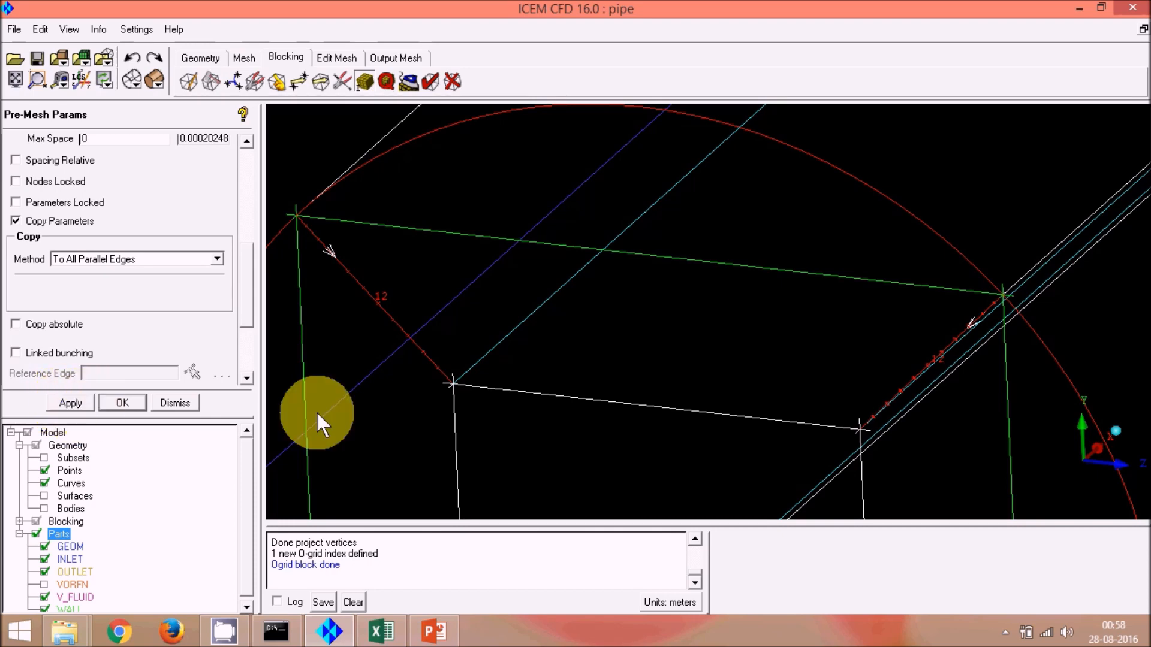
Step: Set a longitudinal pipe edge to 500 nodes and copy the parameters to all parallel edges
{"action": "scroll", "coordinate": [525, 387], "scroll_direction": "down", "scroll_amount": 1}
{"action": "scroll", "coordinate": [524, 377], "scroll_direction": "down", "scroll_amount": 3}
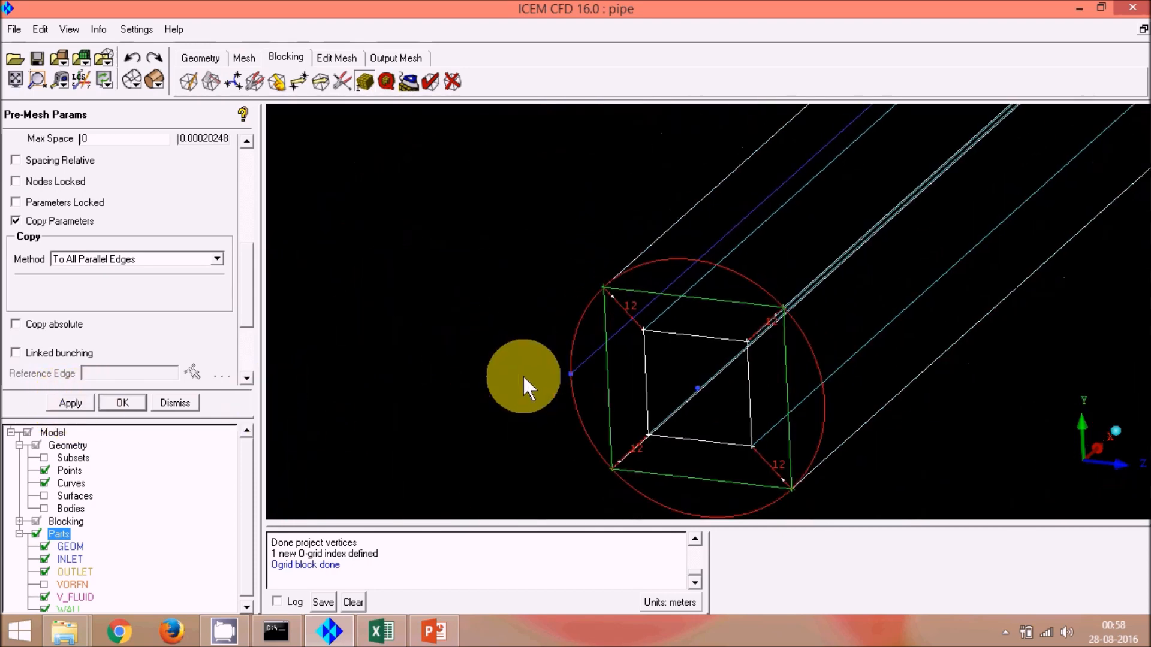
{"action": "scroll", "coordinate": [571, 352], "scroll_direction": "down", "scroll_amount": 2}
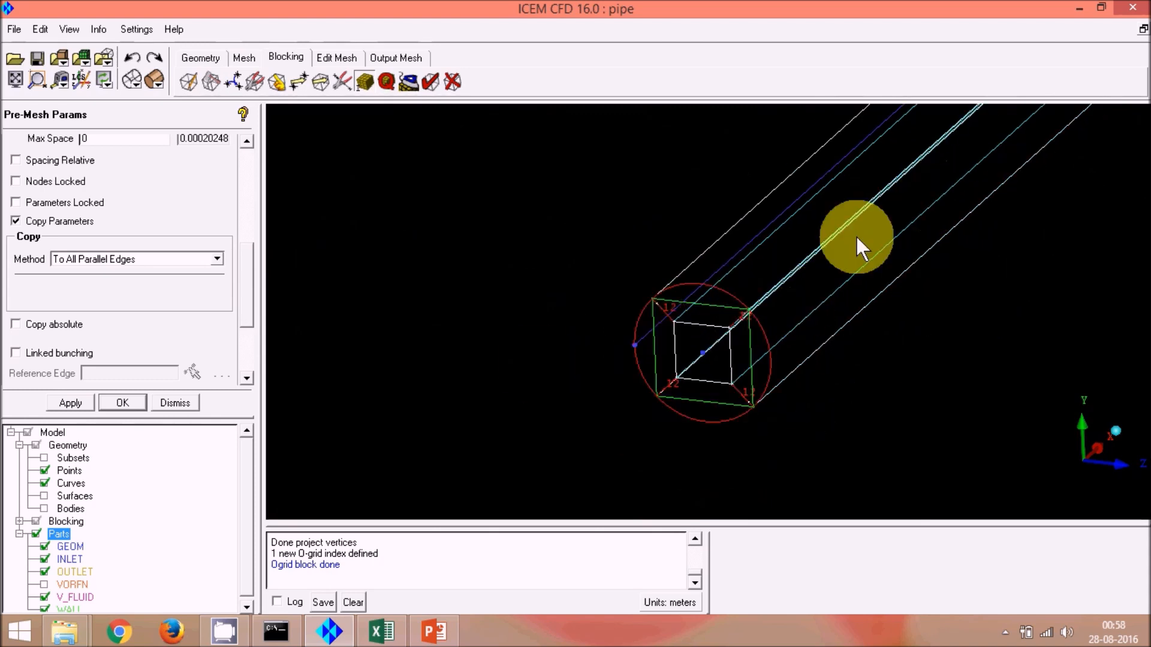
{"action": "scroll", "coordinate": [795, 239], "scroll_direction": "up", "scroll_amount": 2}
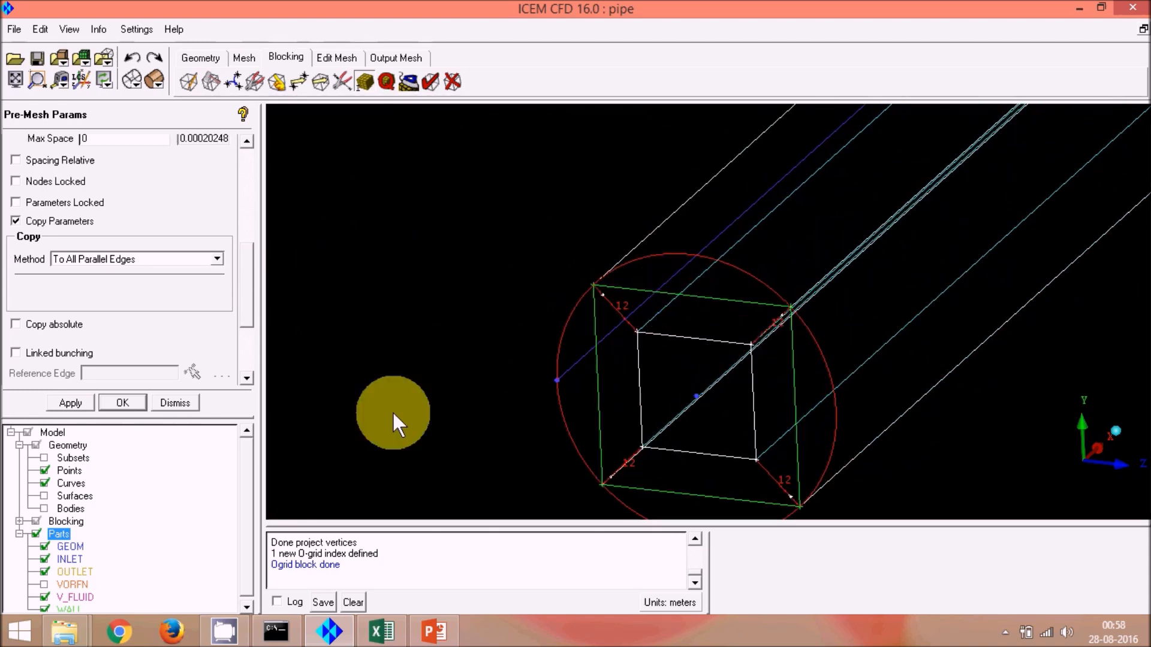
{"action": "left_click_drag", "start_coordinate": [243, 303], "coordinate": [251, 198]}
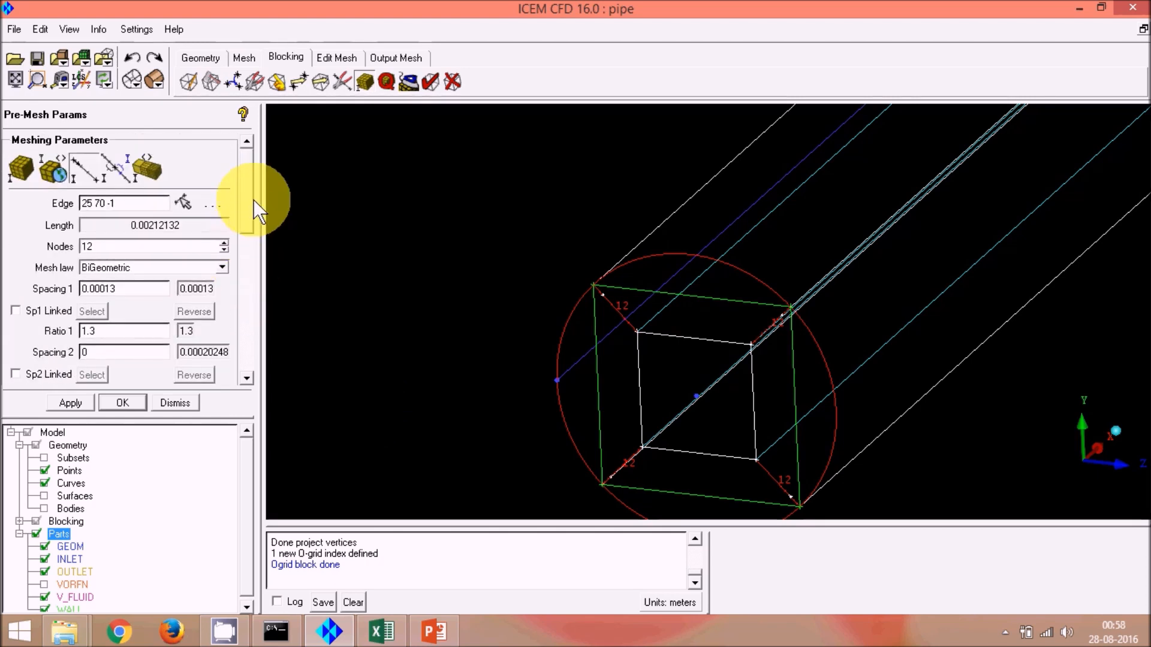
{"action": "left_click", "coordinate": [182, 203]}
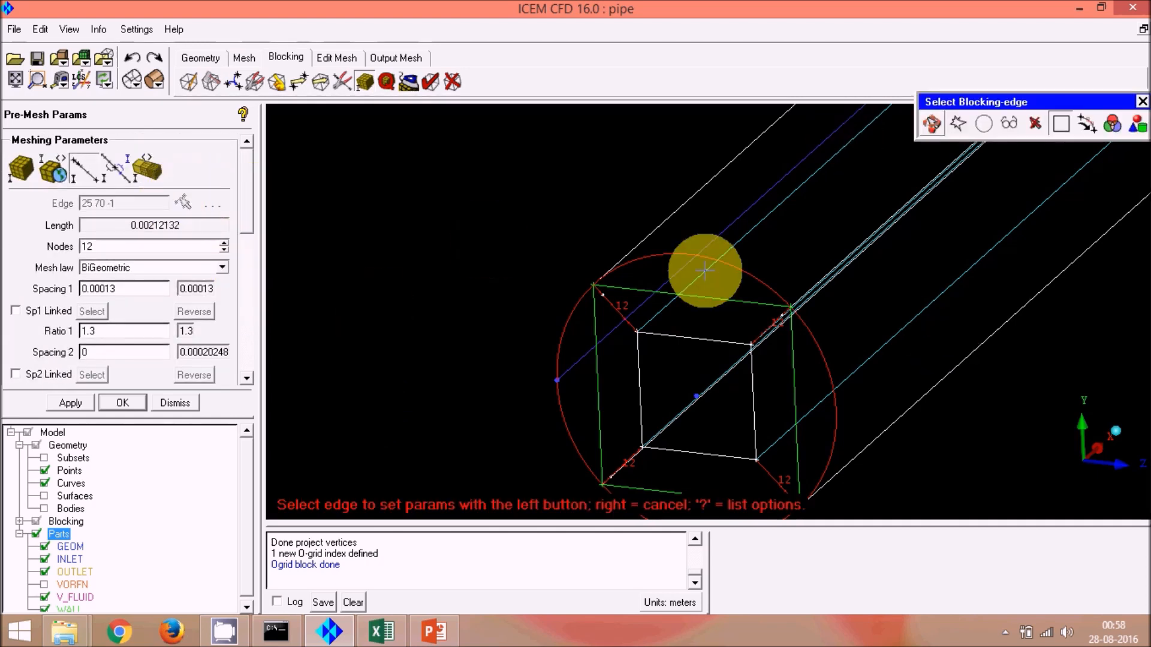
{"action": "left_click", "coordinate": [661, 233]}
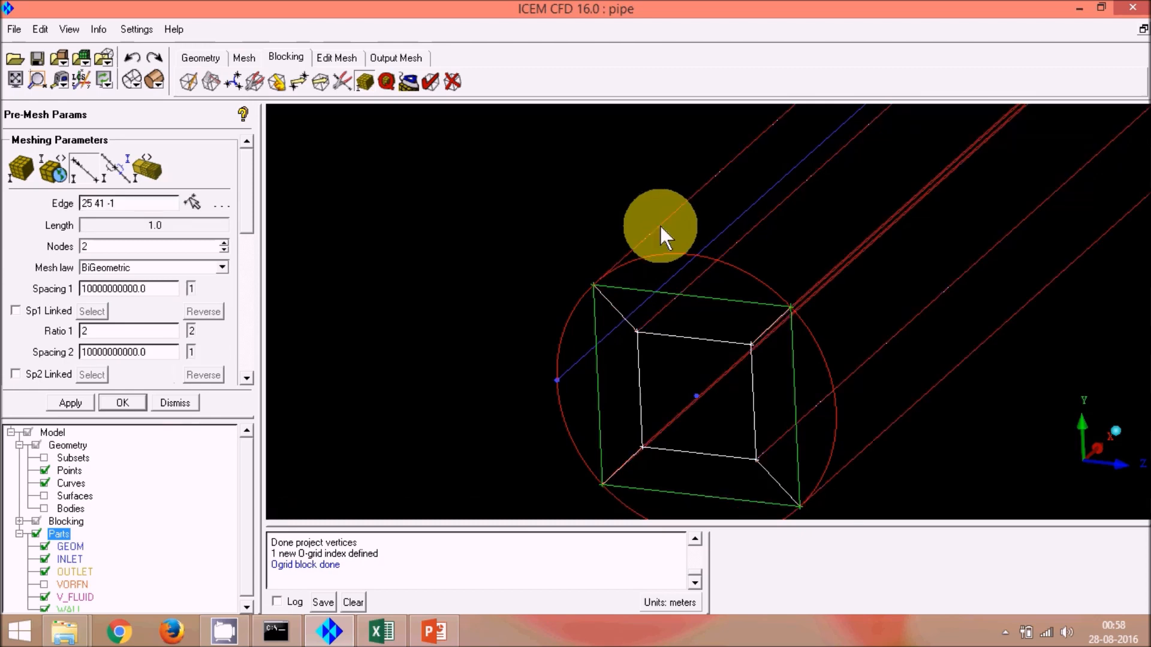
{"action": "double_click", "coordinate": [208, 248]}
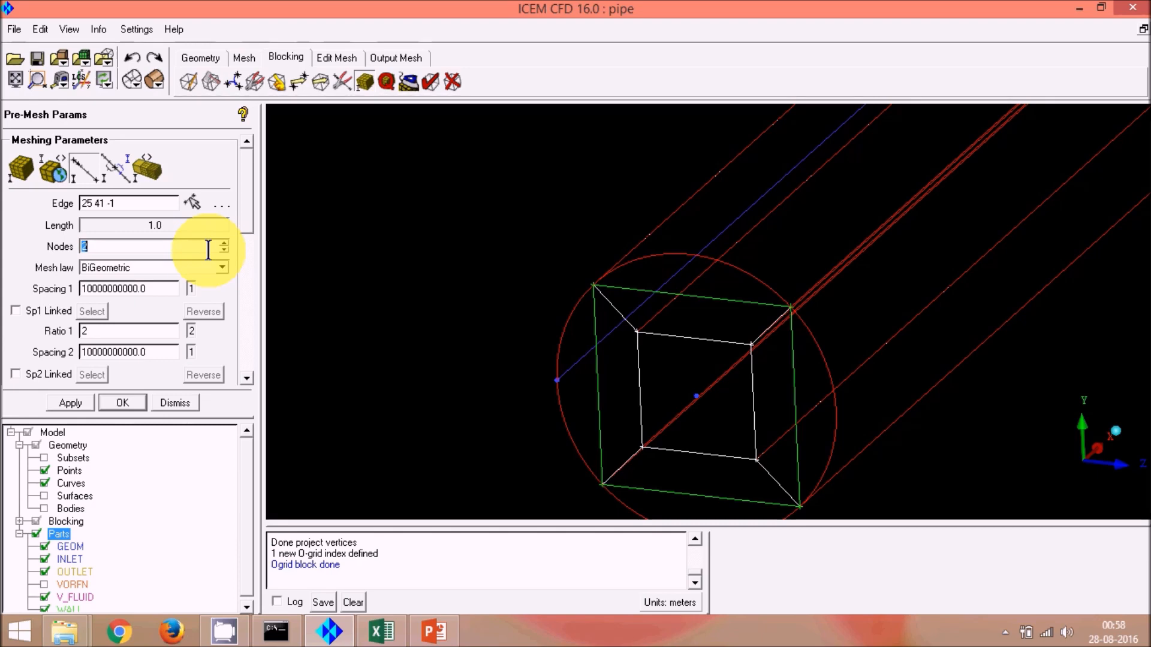
{"action": "type", "text": "500"}
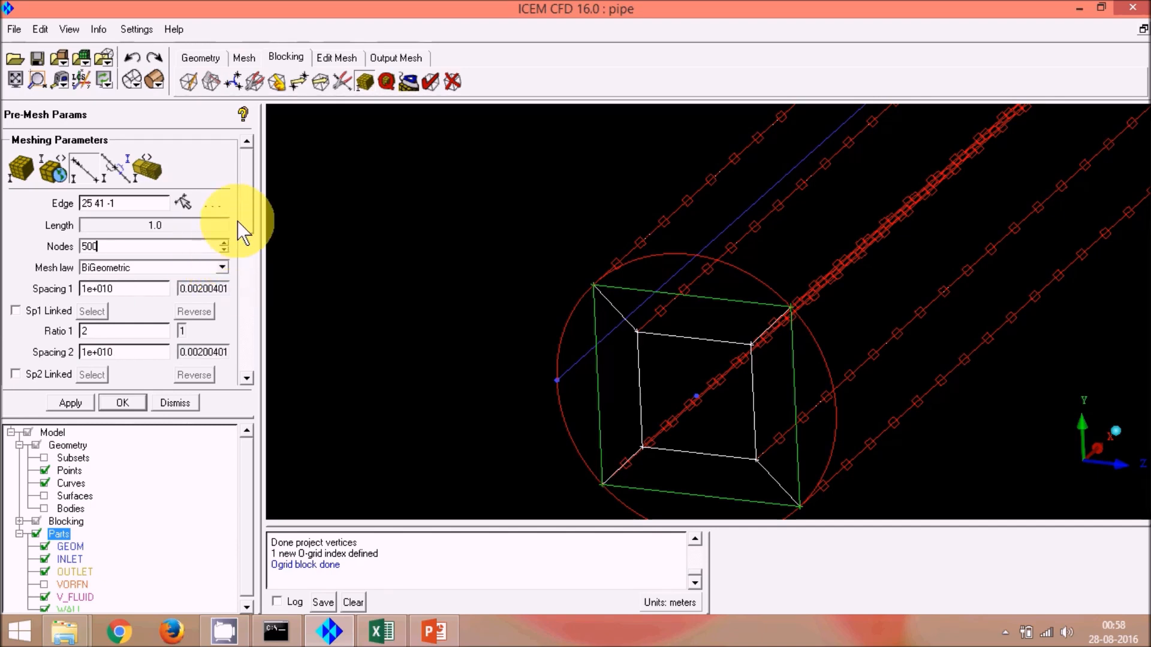
{"action": "mouse_move", "coordinate": [252, 223]}
{"action": "left_mouse_down"}
{"action": "mouse_move", "coordinate": [259, 279]}
{"action": "mouse_move", "coordinate": [253, 216]}
{"action": "left_mouse_up"}
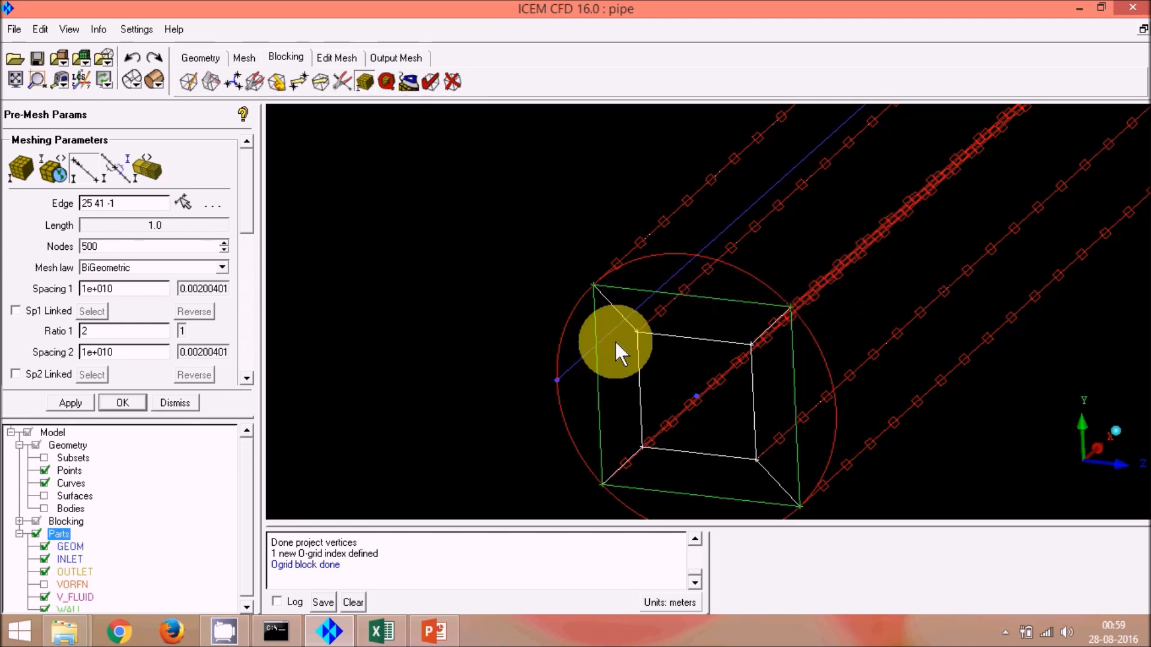
{"action": "left_click_drag", "start_coordinate": [250, 196], "coordinate": [257, 266]}
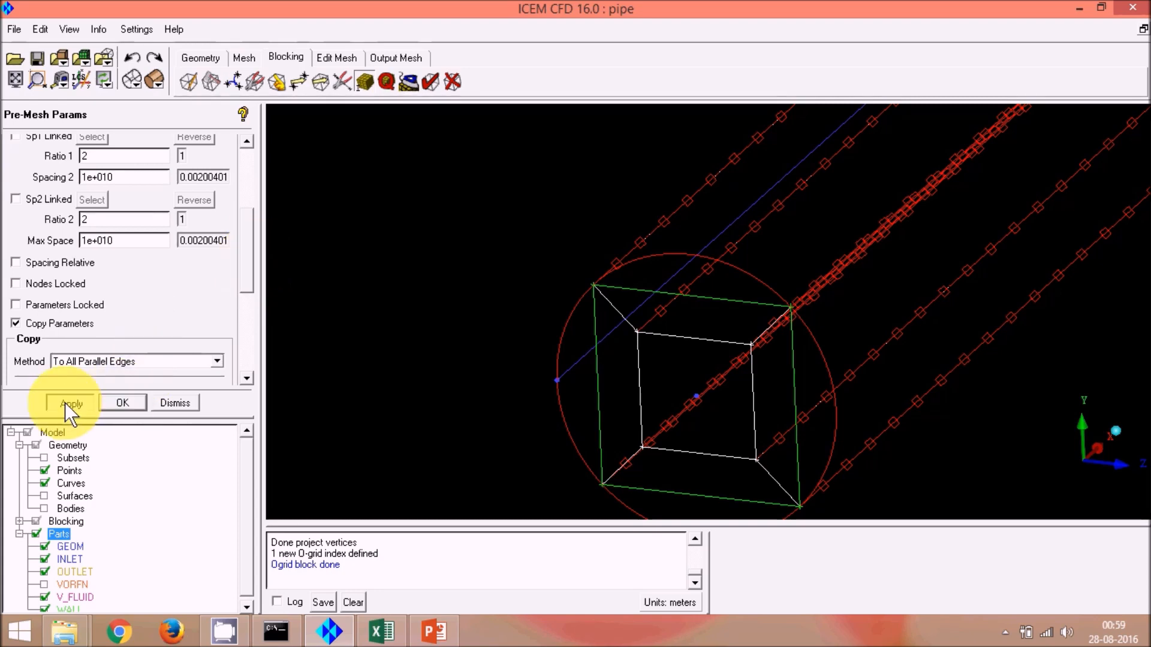
{"action": "scroll", "coordinate": [145, 382], "scroll_direction": "down", "scroll_amount": 5}
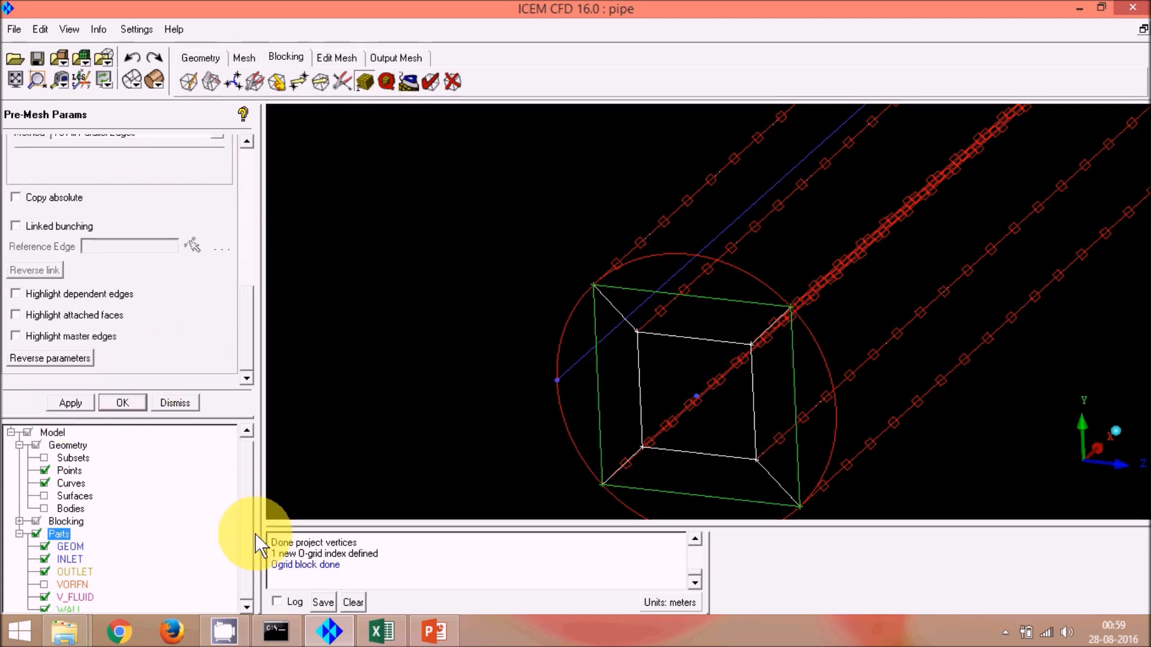
Step: Display the blocking pre-mesh, recomputing it
{"action": "left_click", "coordinate": [19, 521]}
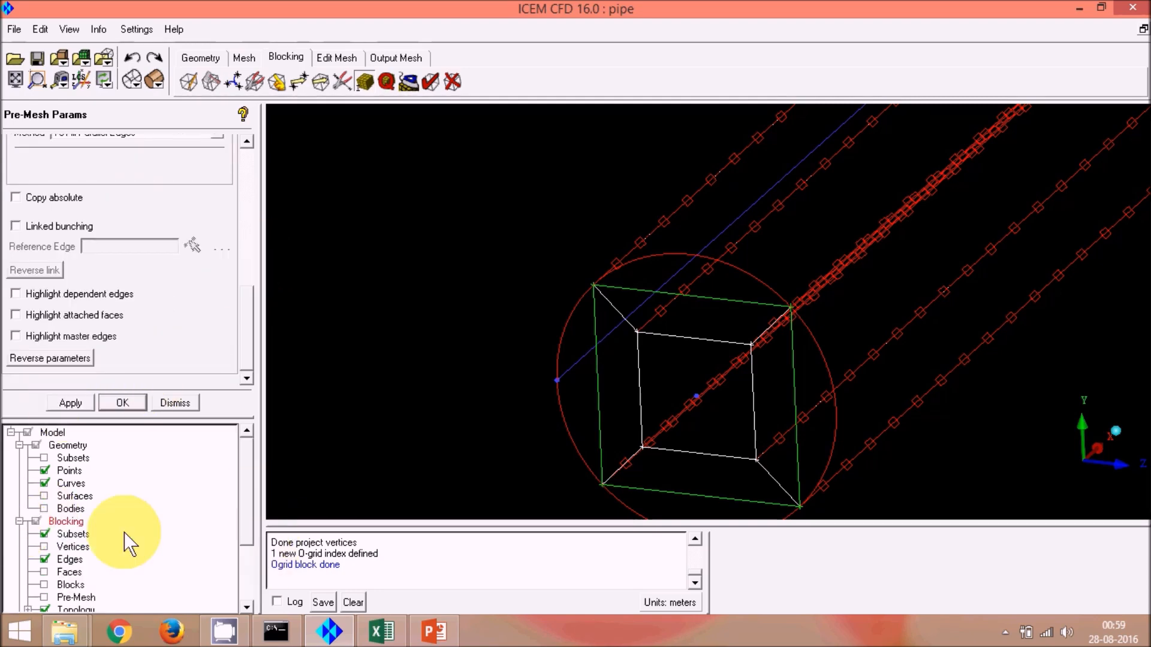
{"action": "scroll", "coordinate": [253, 519], "scroll_direction": "down", "scroll_amount": 2}
{"action": "scroll", "coordinate": [253, 519], "scroll_direction": "down", "scroll_amount": 1}
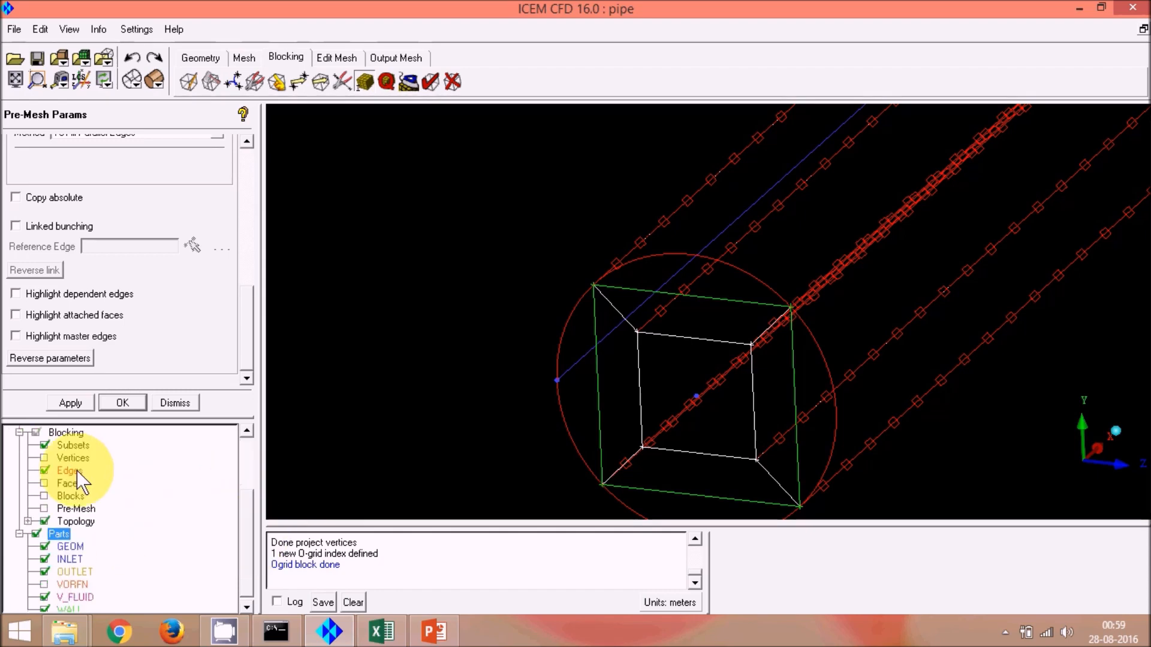
{"action": "left_click", "coordinate": [43, 508]}
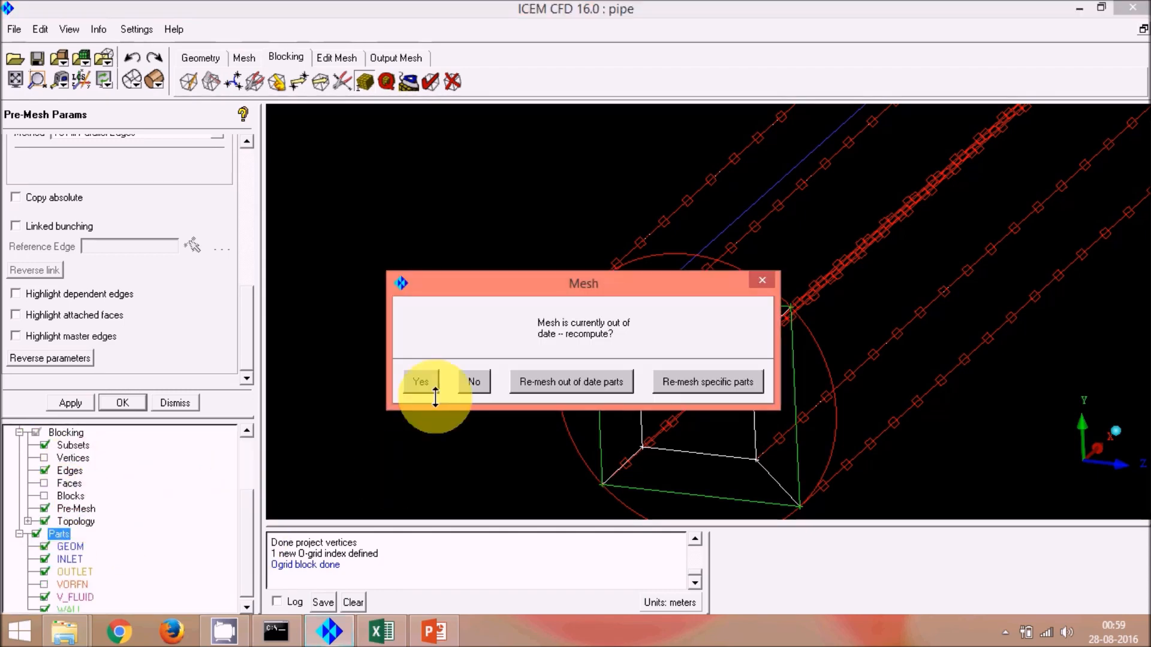
{"action": "left_click", "coordinate": [419, 382]}
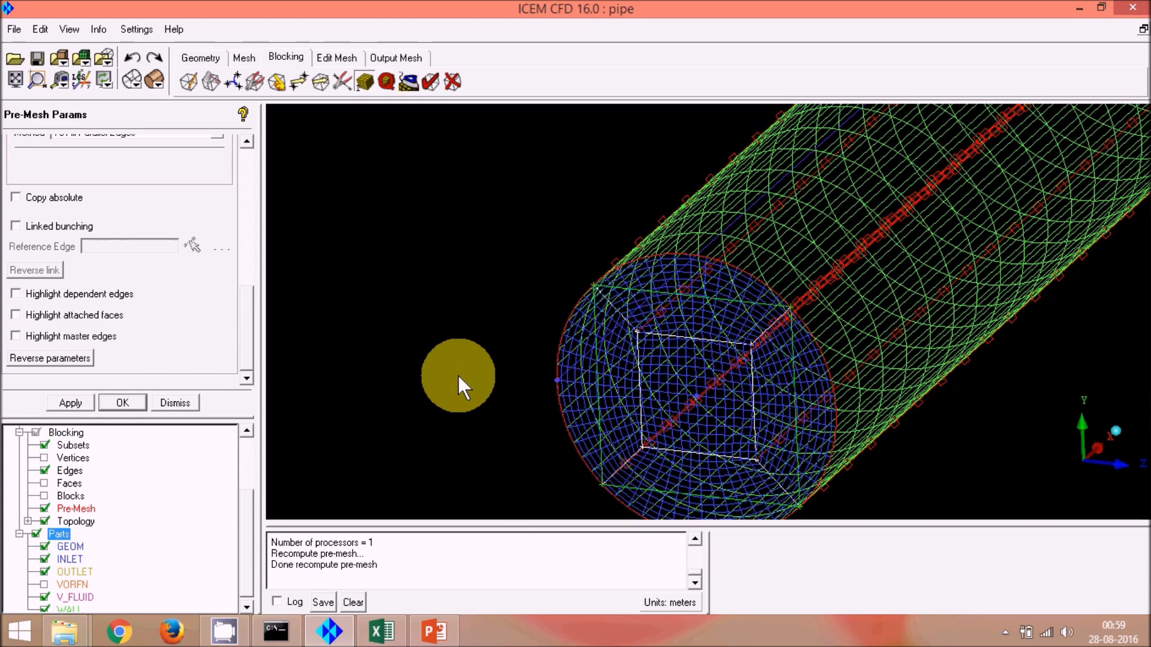
Step: Show the pre-mesh with solid shading and hide the blocking edges
{"action": "scroll", "coordinate": [467, 382], "scroll_direction": "down", "scroll_amount": 5}
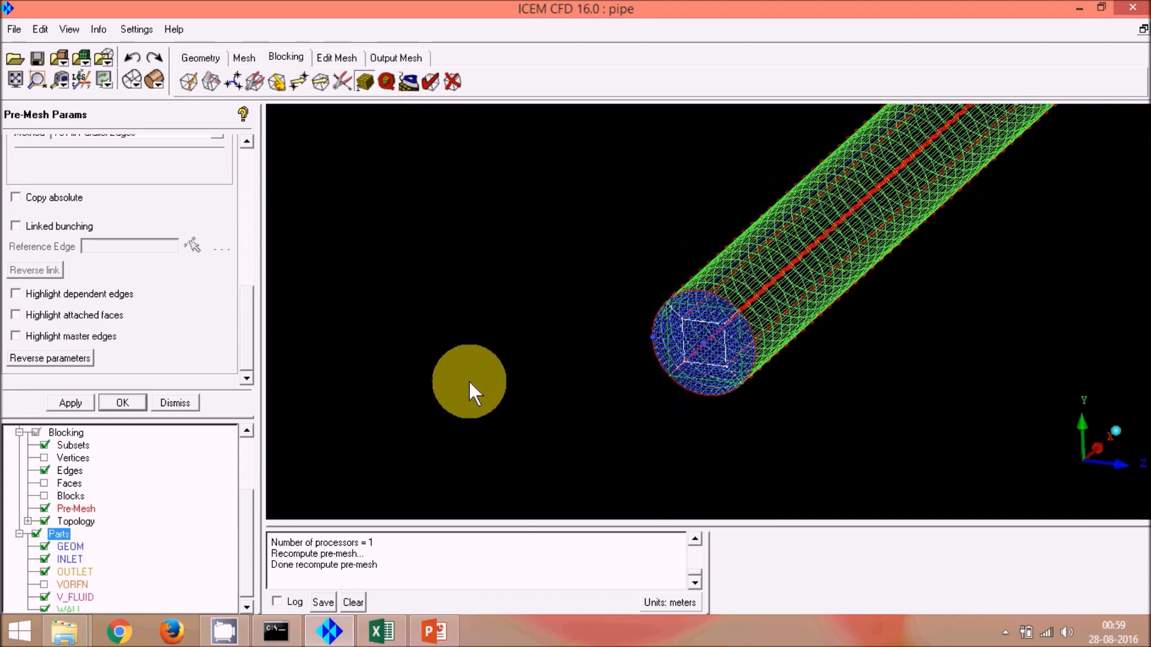
{"action": "scroll", "coordinate": [468, 384], "scroll_direction": "down", "scroll_amount": 2}
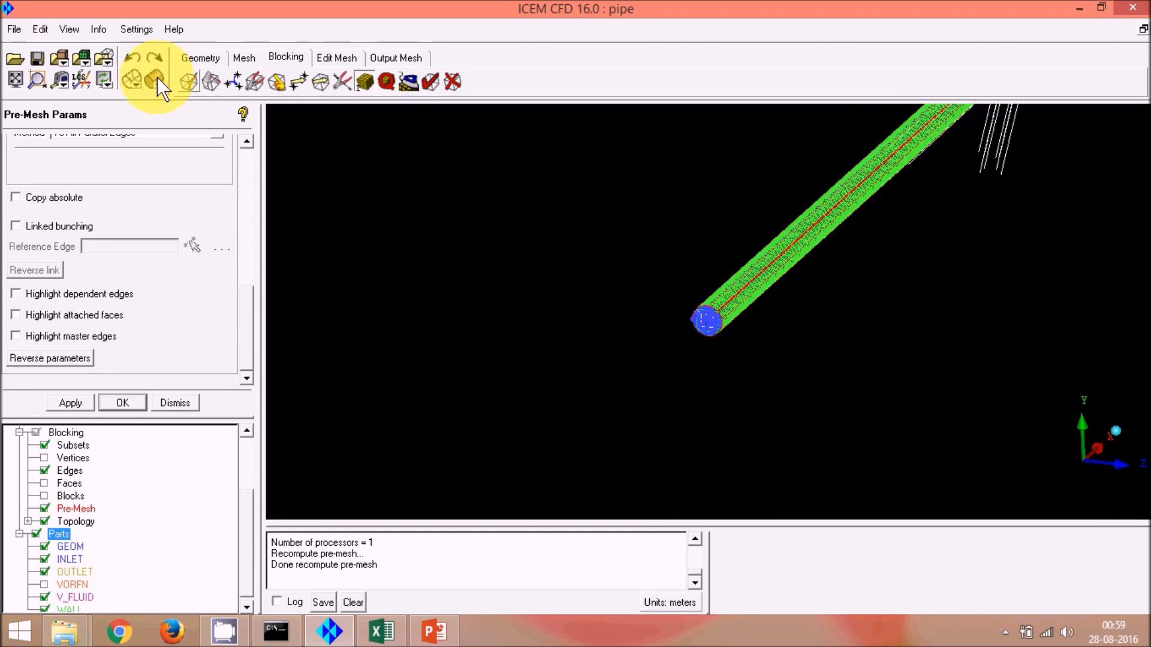
{"action": "scroll", "coordinate": [590, 331], "scroll_direction": "down", "scroll_amount": 1}
{"action": "scroll", "coordinate": [591, 341], "scroll_direction": "down", "scroll_amount": 1}
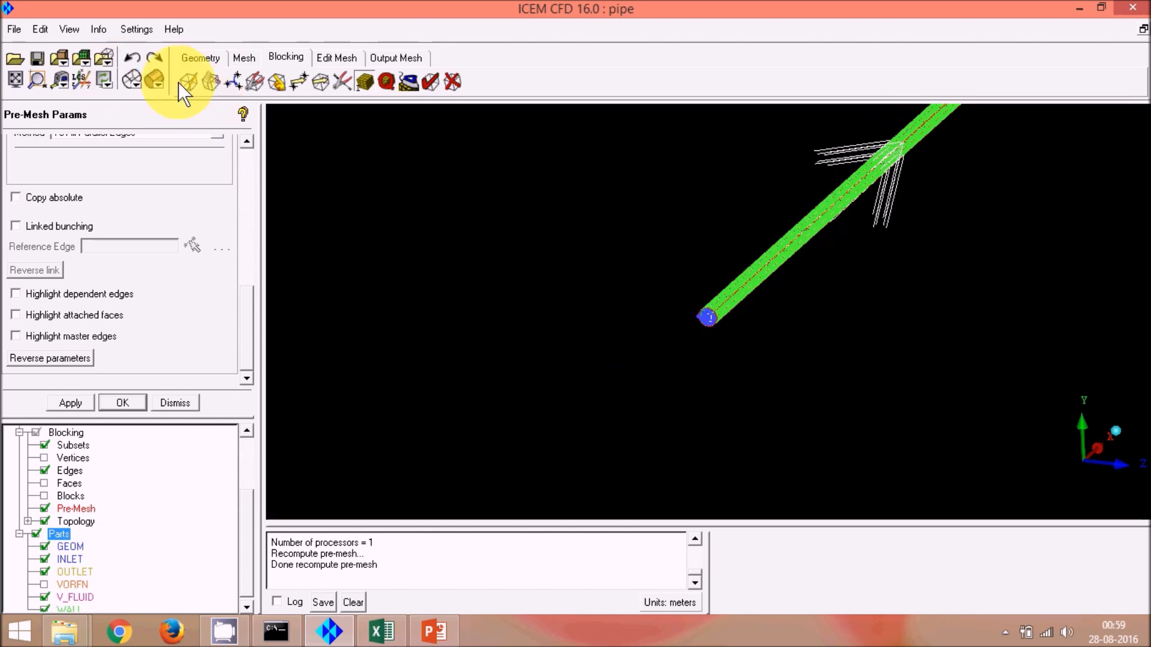
{"action": "left_click", "coordinate": [155, 79]}
{"action": "scroll", "coordinate": [721, 290], "scroll_direction": "up", "scroll_amount": 2}
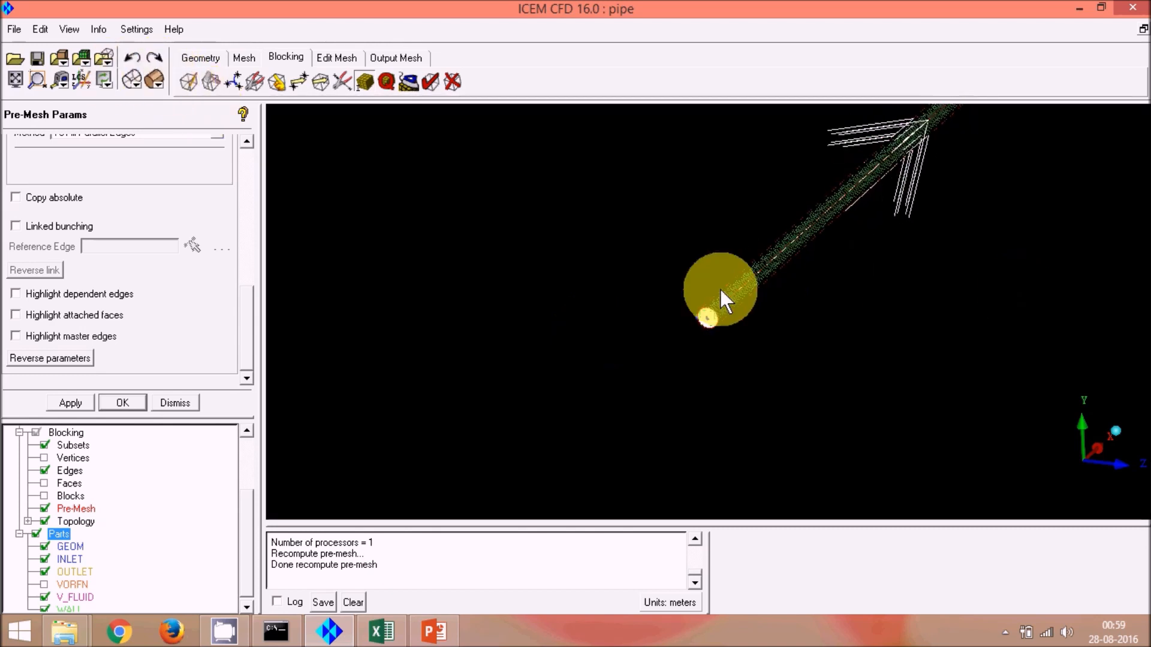
{"action": "scroll", "coordinate": [725, 298], "scroll_direction": "up", "scroll_amount": 4}
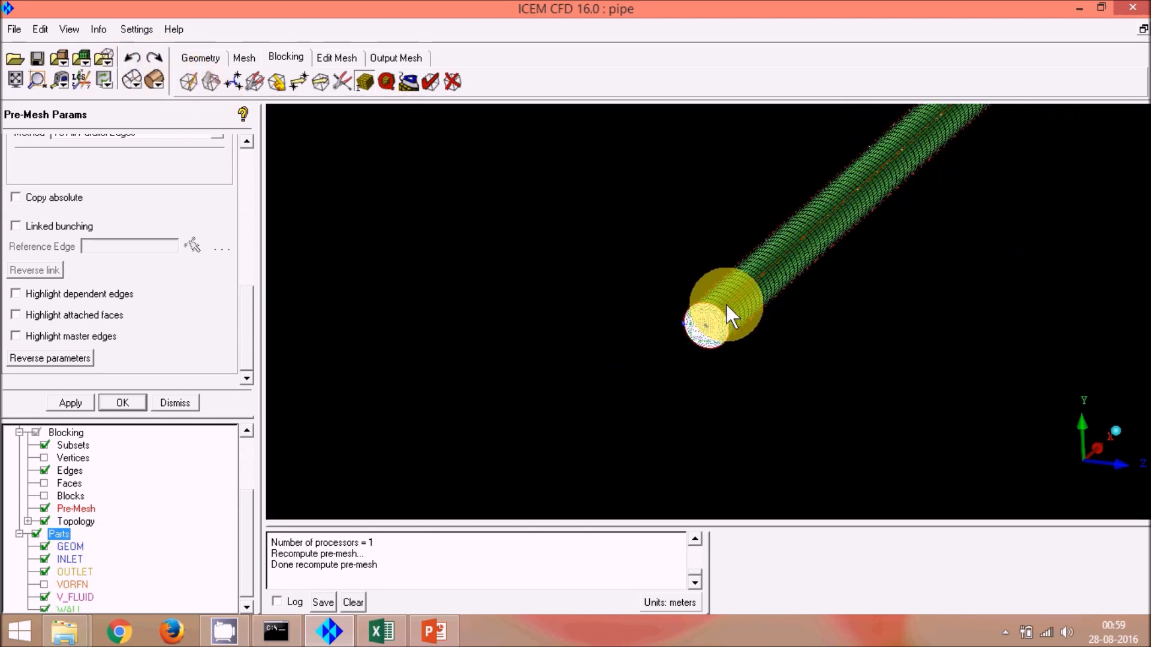
{"action": "scroll", "coordinate": [722, 314], "scroll_direction": "down", "scroll_amount": 4}
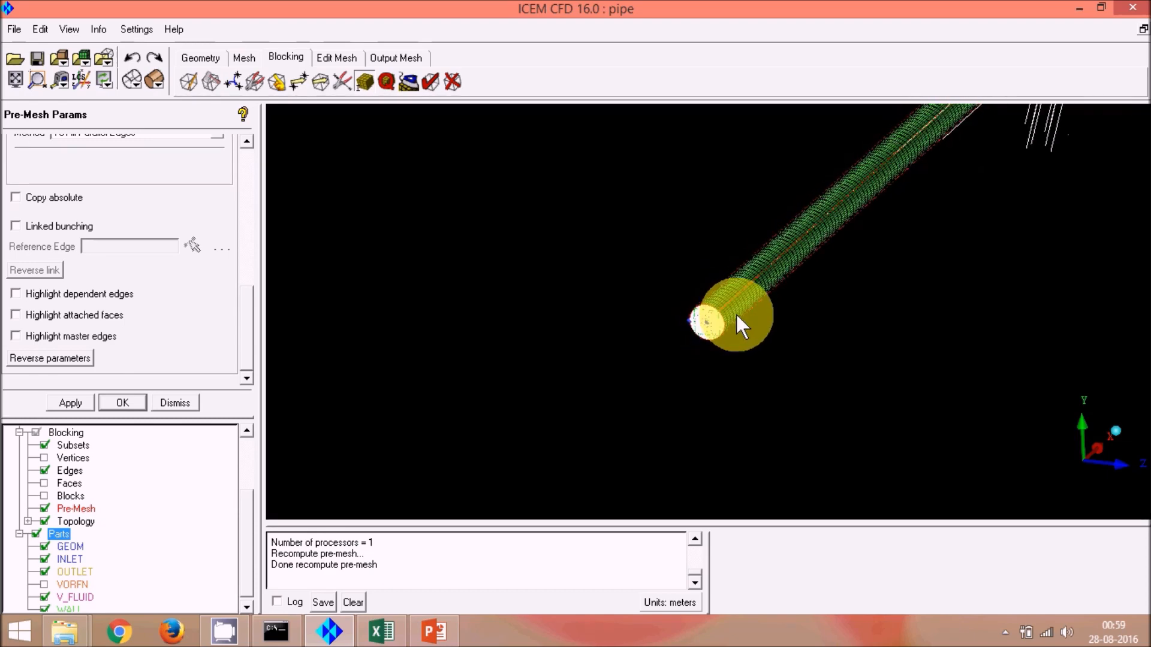
{"action": "left_click", "coordinate": [46, 470]}
Step: Inspect the pre-mesh in 3D and along the pipe axis at the O-grid cross-section
{"action": "scroll", "coordinate": [707, 327], "scroll_direction": "up", "scroll_amount": 3}
{"action": "scroll", "coordinate": [710, 322], "scroll_direction": "up", "scroll_amount": 5}
{"action": "scroll", "coordinate": [696, 369], "scroll_direction": "up", "scroll_amount": 1}
{"action": "scroll", "coordinate": [709, 342], "scroll_direction": "down", "scroll_amount": 7}
{"action": "middle_click_drag", "start_coordinate": [691, 326], "coordinate": [693, 265]}
{"action": "scroll", "coordinate": [659, 288], "scroll_direction": "down", "scroll_amount": 2}
{"action": "scroll", "coordinate": [675, 237], "scroll_direction": "up", "scroll_amount": 5}
{"action": "scroll", "coordinate": [674, 260], "scroll_direction": "down", "scroll_amount": 1}
{"action": "left_click_drag", "start_coordinate": [673, 295], "coordinate": [611, 328]}
{"action": "scroll", "coordinate": [611, 328], "scroll_direction": "down", "scroll_amount": 3}
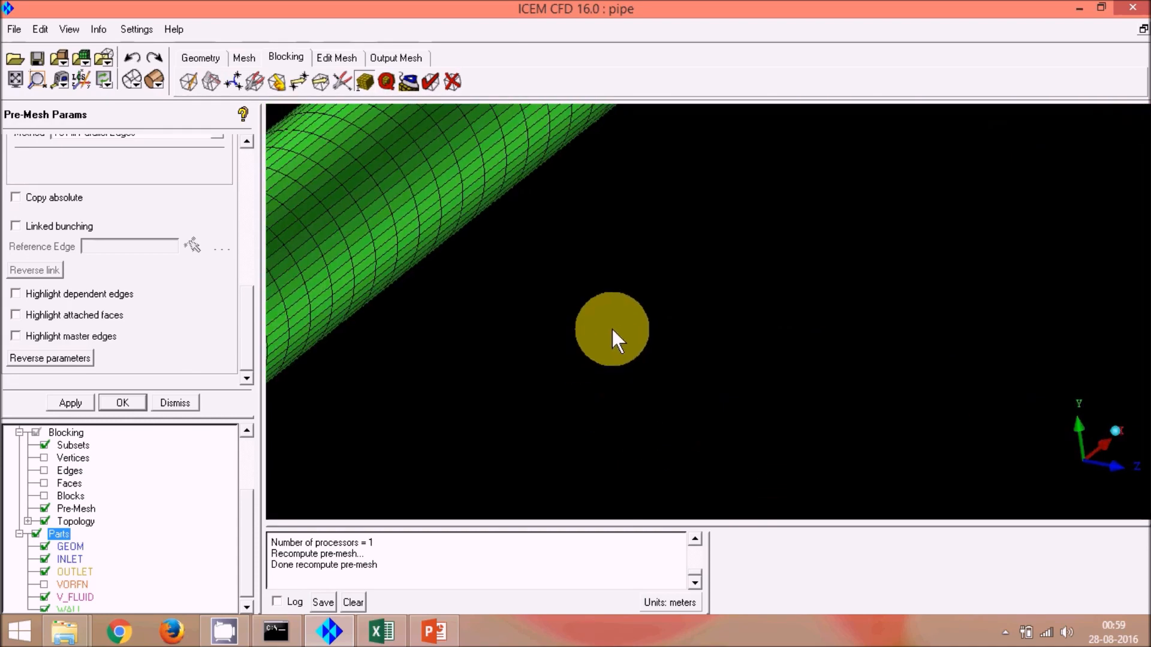
{"action": "scroll", "coordinate": [611, 328], "scroll_direction": "down", "scroll_amount": 8}
{"action": "scroll", "coordinate": [483, 368], "scroll_direction": "down", "scroll_amount": 4}
{"action": "middle_click_drag", "start_coordinate": [483, 368], "coordinate": [646, 208]}
{"action": "scroll", "coordinate": [621, 275], "scroll_direction": "up", "scroll_amount": 4}
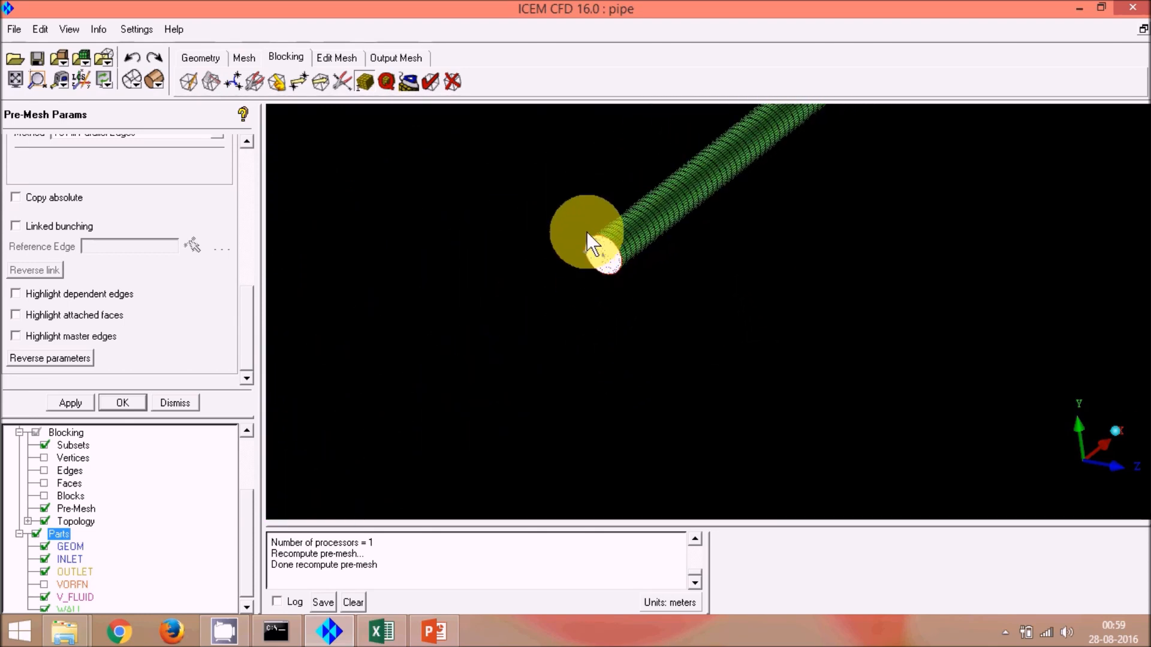
{"action": "scroll", "coordinate": [576, 234], "scroll_direction": "up", "scroll_amount": 4}
{"action": "middle_click_drag", "start_coordinate": [574, 283], "coordinate": [674, 449]}
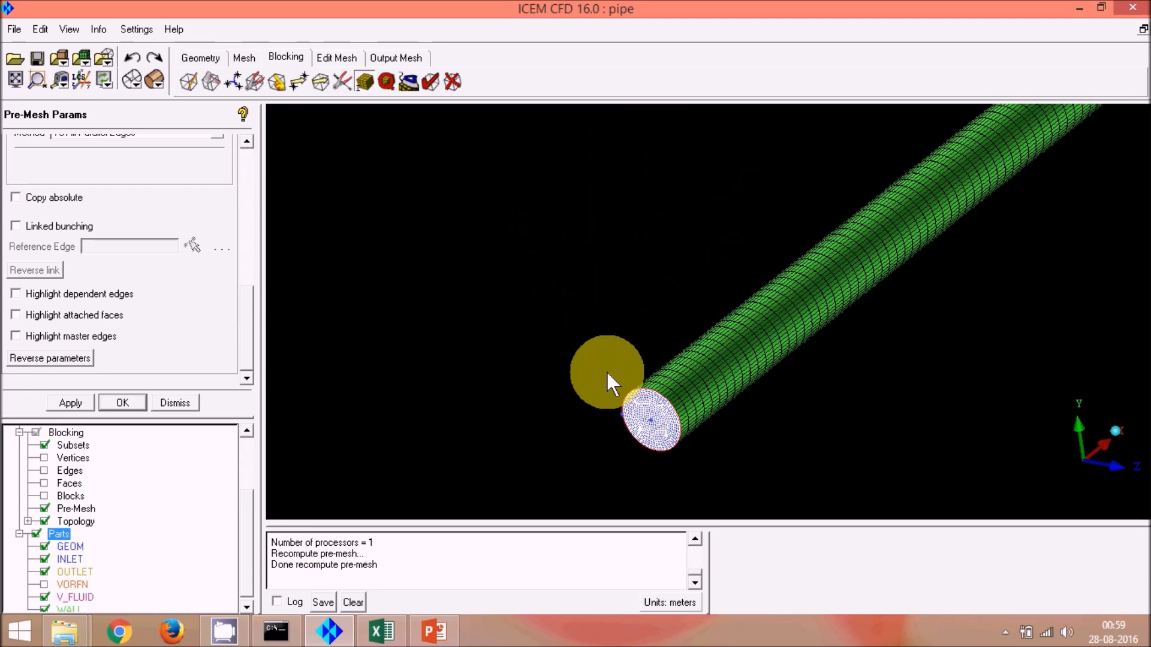
{"action": "scroll", "coordinate": [607, 372], "scroll_direction": "up", "scroll_amount": 2}
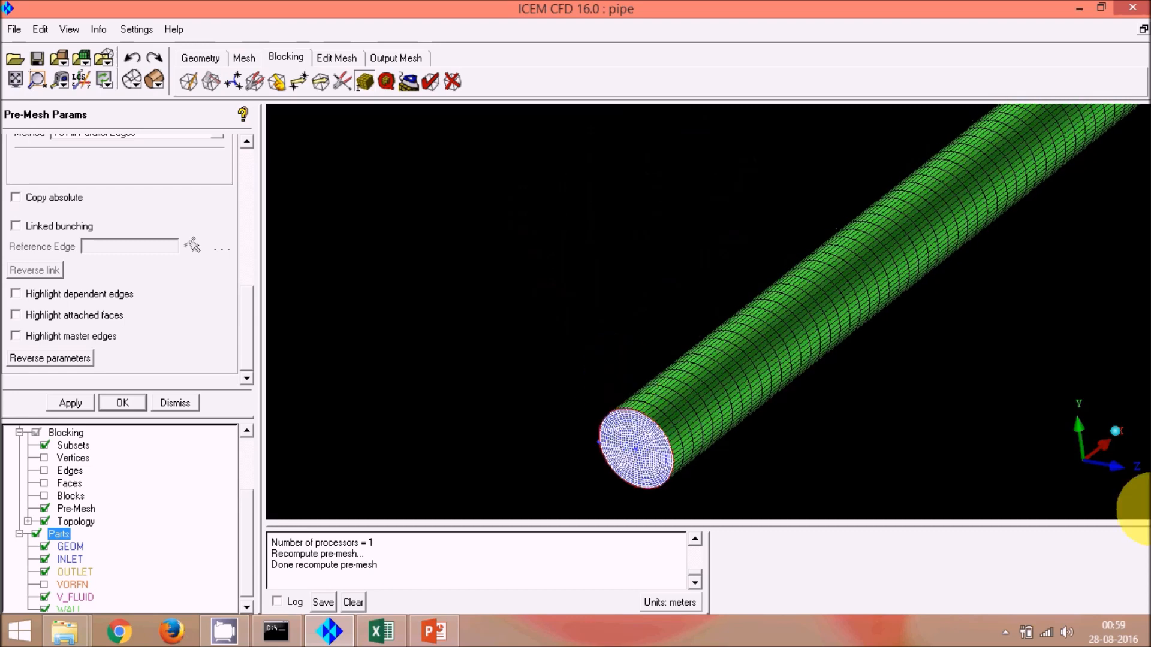
{"action": "left_click", "coordinate": [1106, 441]}
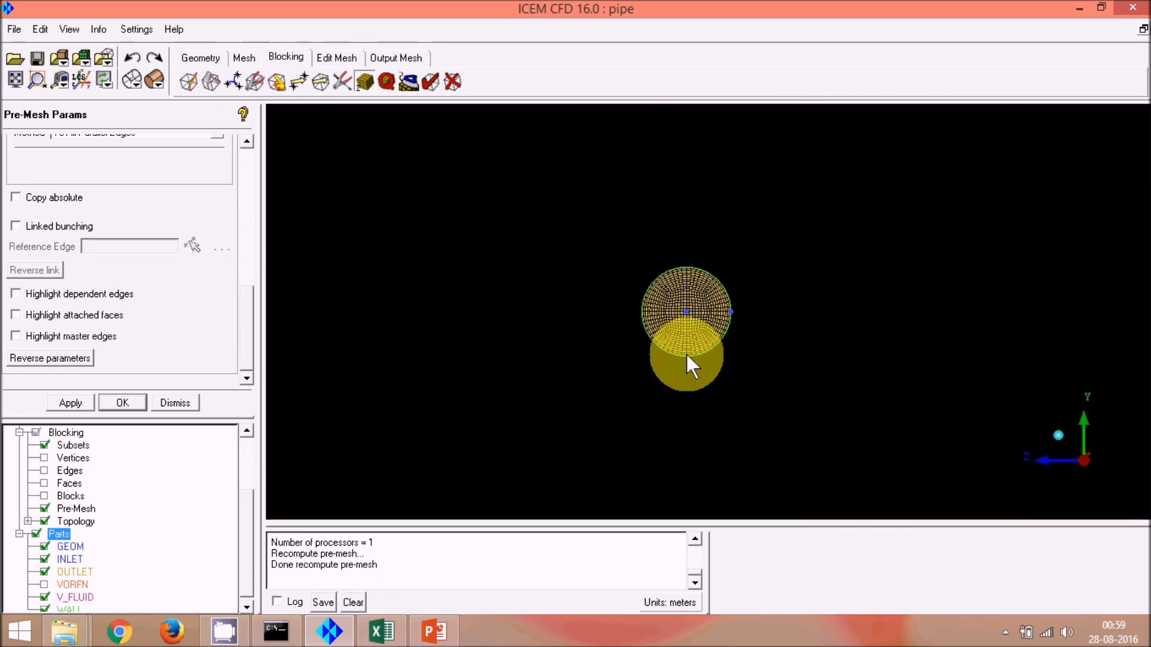
{"action": "scroll", "coordinate": [686, 353], "scroll_direction": "up", "scroll_amount": 6}
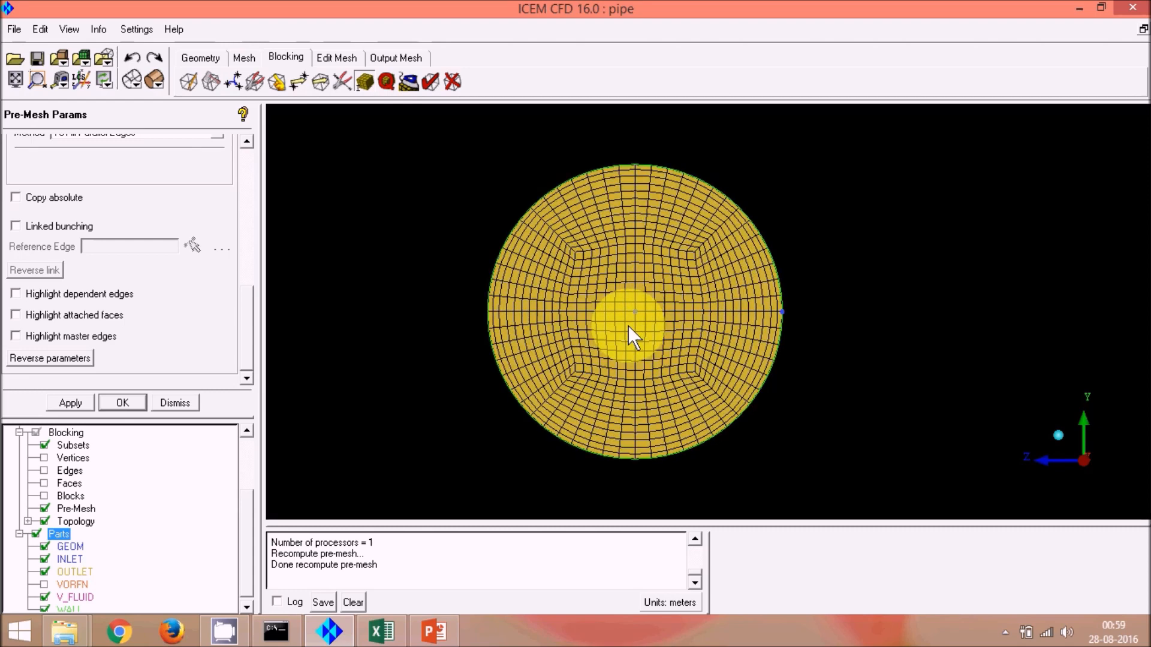
{"action": "scroll", "coordinate": [620, 326], "scroll_direction": "up", "scroll_amount": 4}
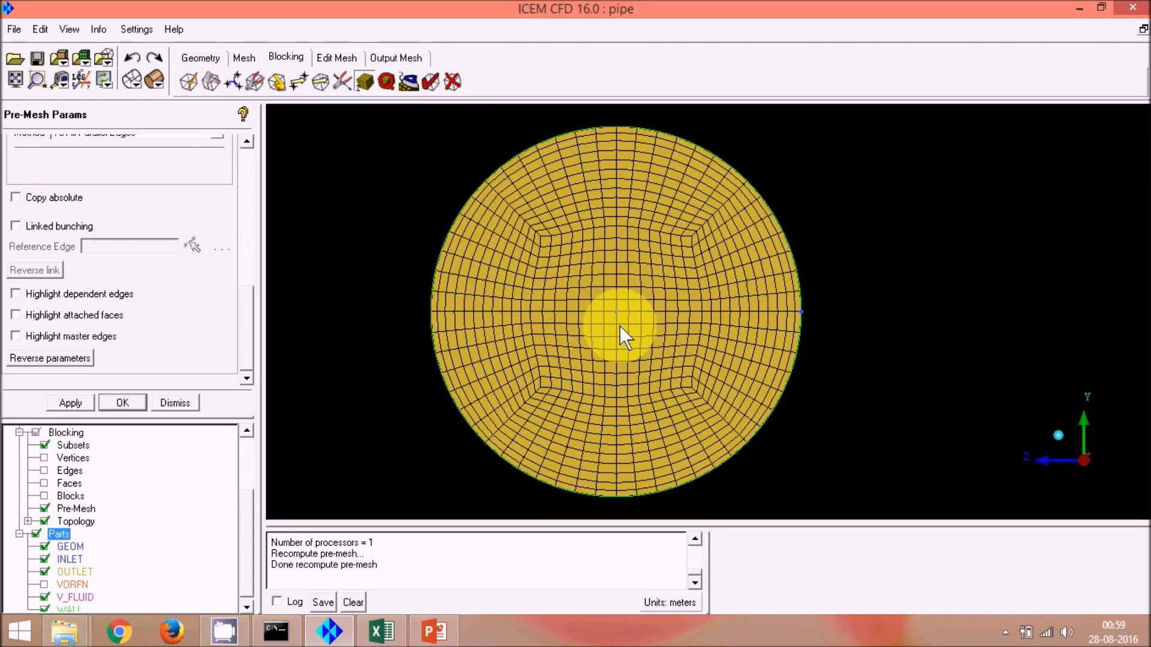
{"action": "scroll", "coordinate": [631, 313], "scroll_direction": "up", "scroll_amount": 2}
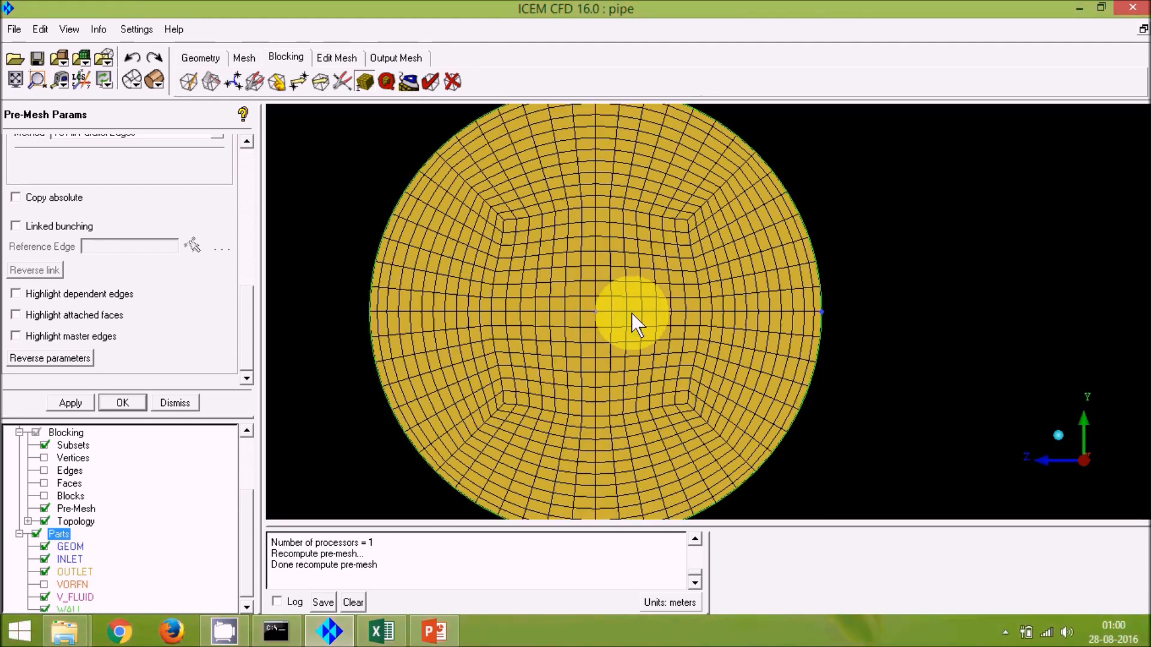
{"action": "scroll", "coordinate": [631, 313], "scroll_direction": "up", "scroll_amount": 1}
{"action": "scroll", "coordinate": [631, 313], "scroll_direction": "down", "scroll_amount": 3}
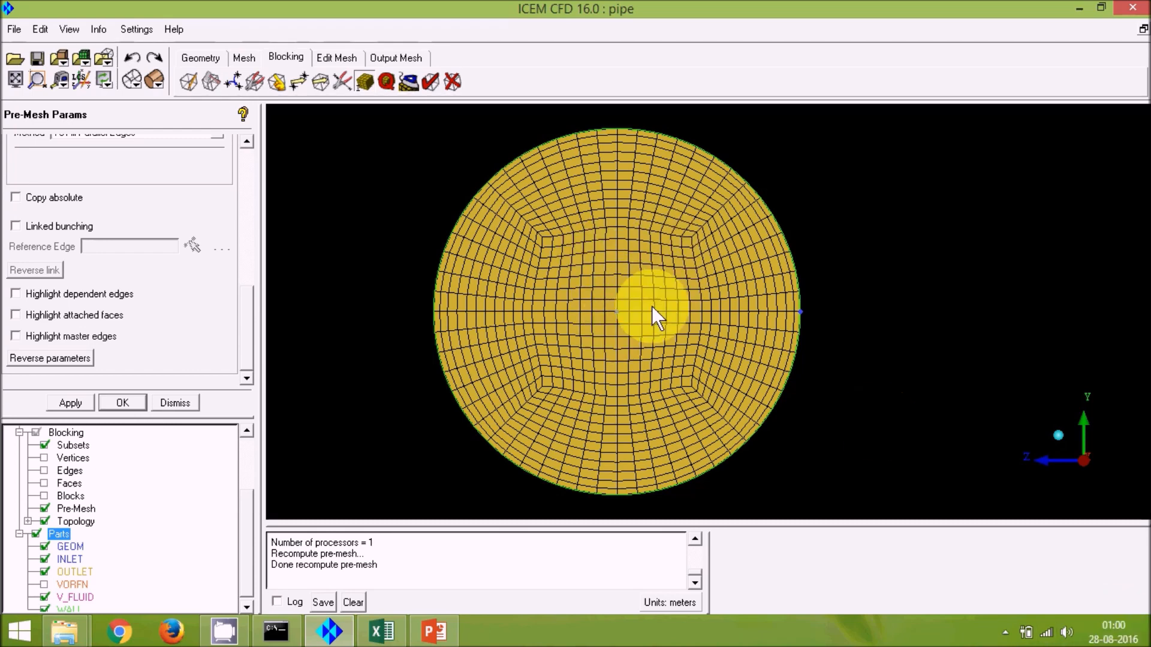
{"action": "scroll", "coordinate": [659, 309], "scroll_direction": "down", "scroll_amount": 2}
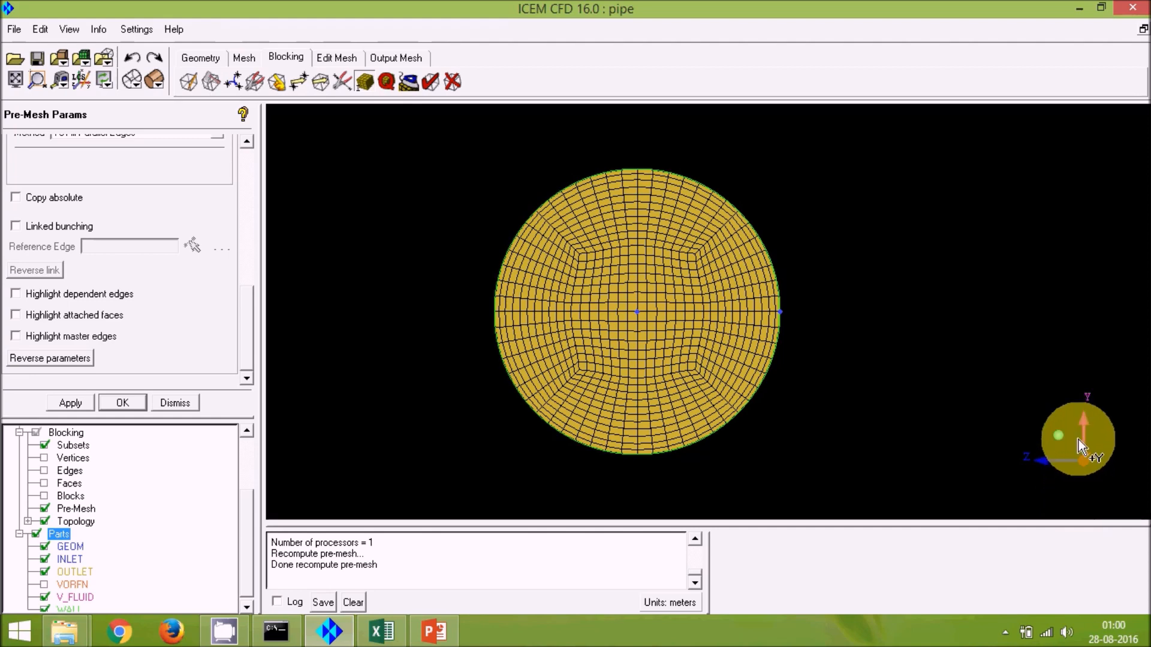
Step: Inspect the pre-mesh distribution along the pipe's length from a side view
{"action": "left_click", "coordinate": [1058, 462]}
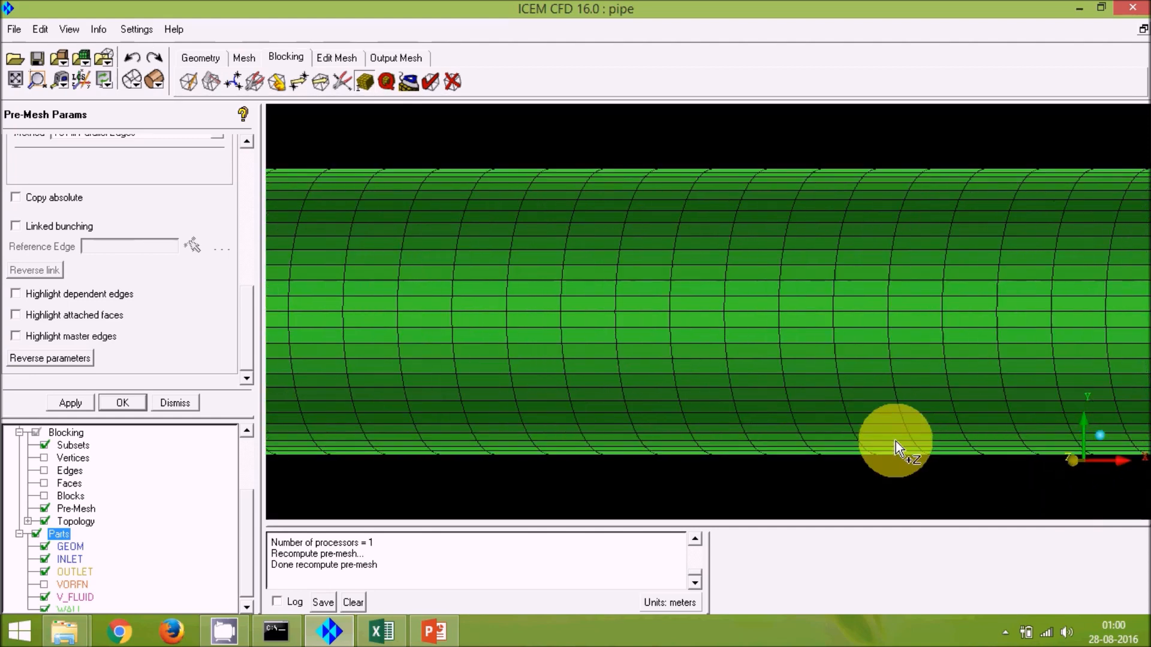
{"action": "scroll", "coordinate": [800, 419], "scroll_direction": "down", "scroll_amount": 3}
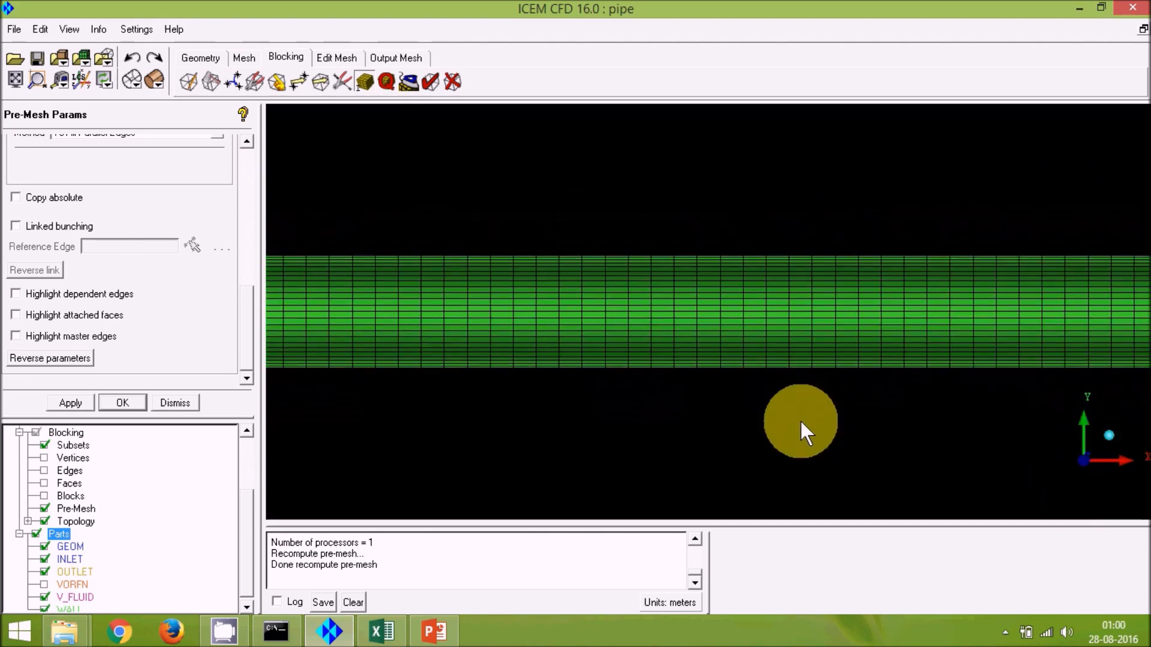
{"action": "scroll", "coordinate": [714, 299], "scroll_direction": "up", "scroll_amount": 5}
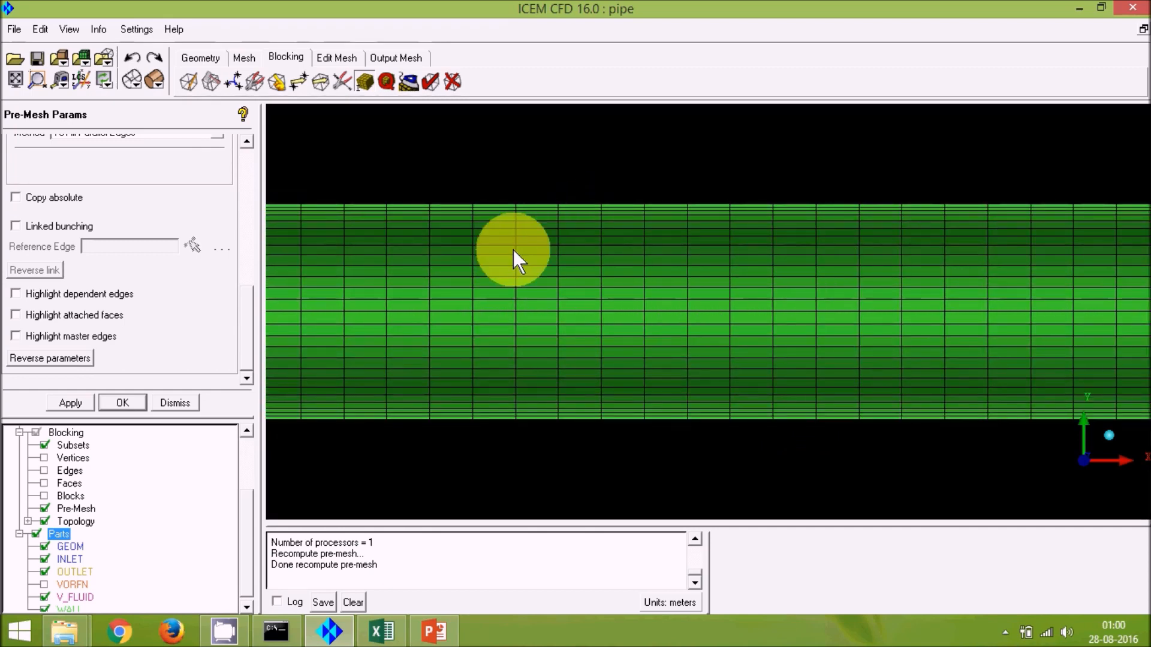
{"action": "scroll", "coordinate": [672, 282], "scroll_direction": "up", "scroll_amount": 2}
{"action": "scroll", "coordinate": [671, 282], "scroll_direction": "down", "scroll_amount": 8}
{"action": "scroll", "coordinate": [626, 330], "scroll_direction": "down", "scroll_amount": 2}
{"action": "scroll", "coordinate": [628, 327], "scroll_direction": "up", "scroll_amount": 3}
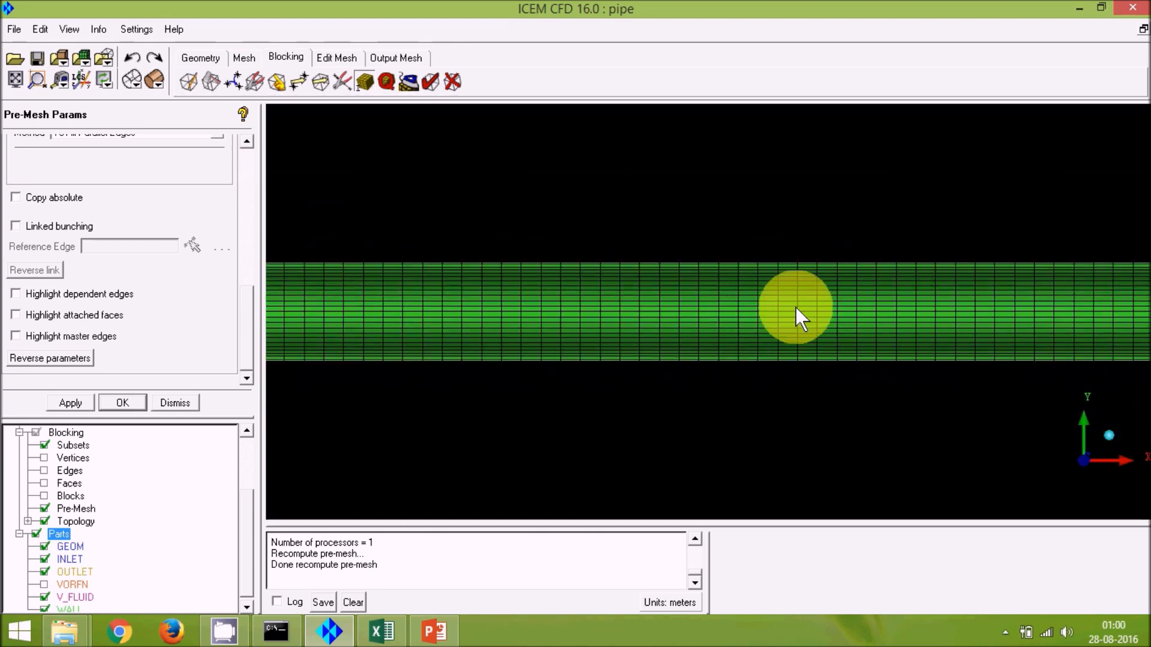
Step: Examine the pre-mesh cell distribution along the pipe and review the tutorial outline slide in the presentation
{"action": "scroll", "coordinate": [796, 308], "scroll_direction": "down", "scroll_amount": 3}
{"action": "scroll", "coordinate": [796, 308], "scroll_direction": "up", "scroll_amount": 3}
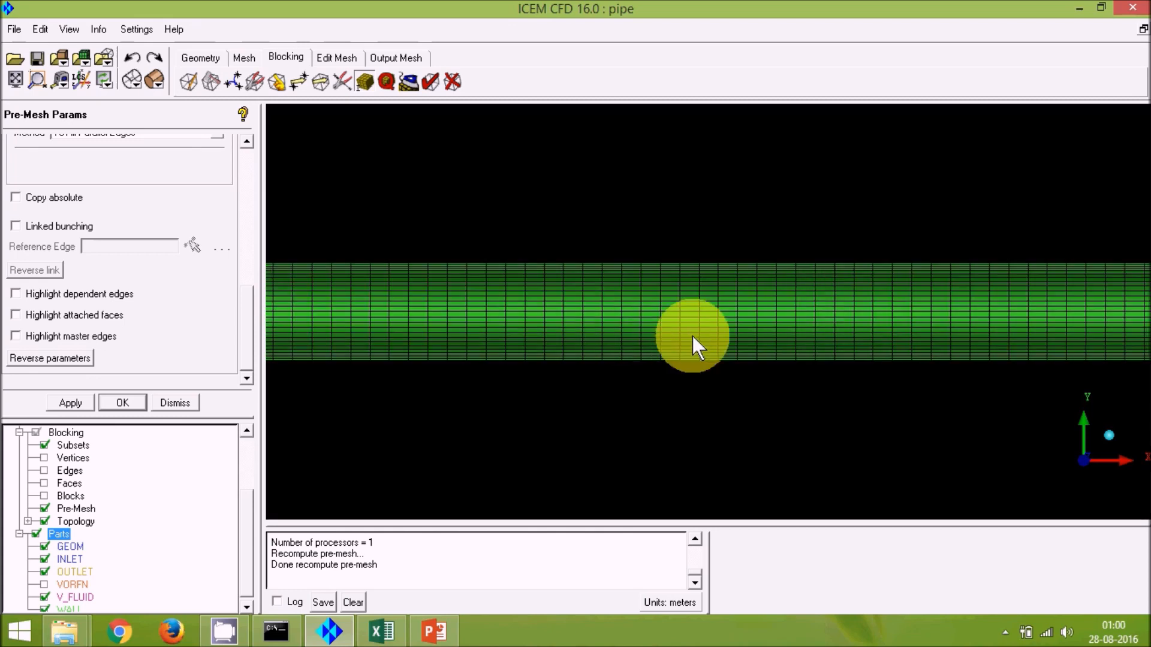
{"action": "scroll", "coordinate": [681, 336], "scroll_direction": "up", "scroll_amount": 5}
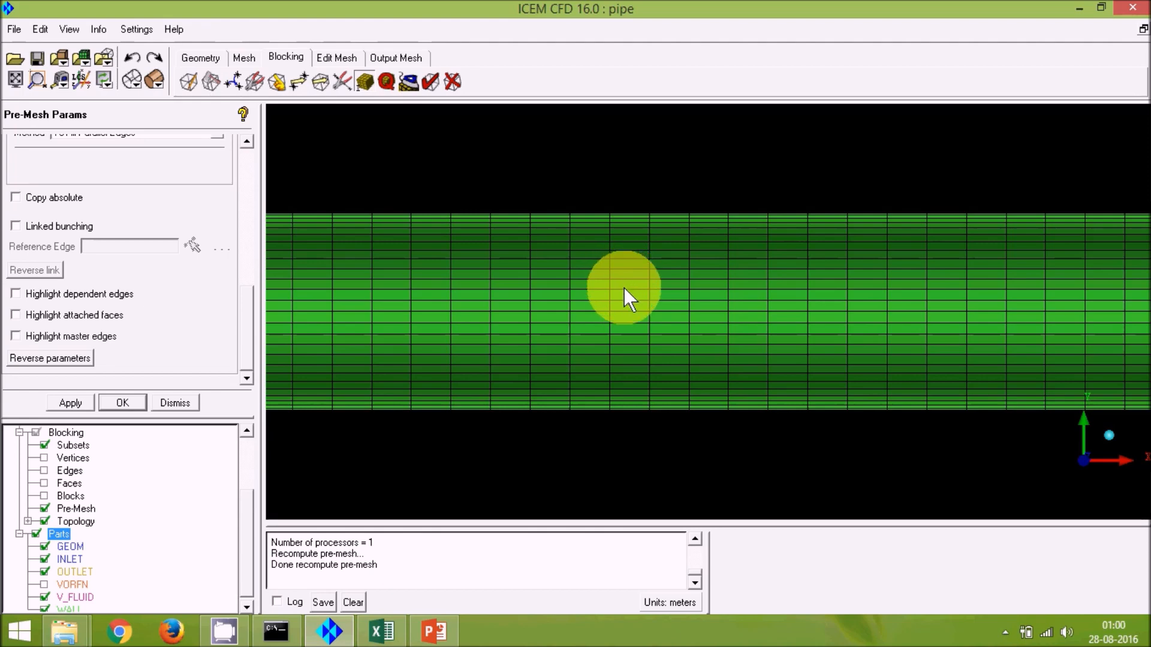
{"action": "scroll", "coordinate": [623, 288], "scroll_direction": "down", "scroll_amount": 2}
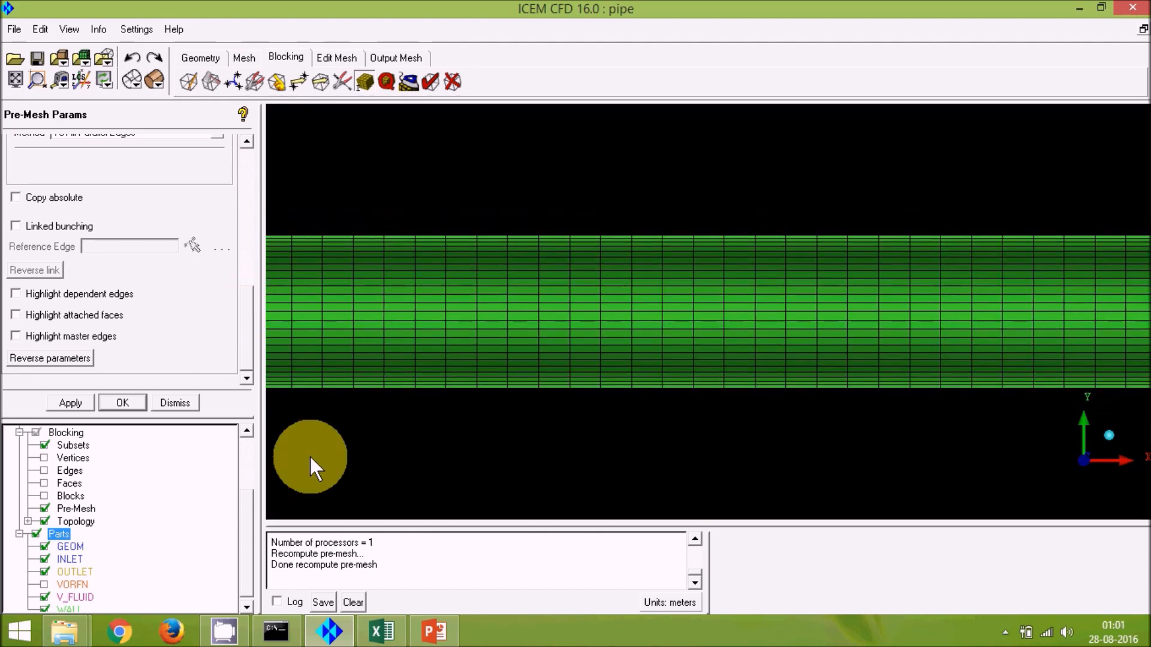
{"action": "left_click_drag", "start_coordinate": [169, 416], "coordinate": [179, 173]}
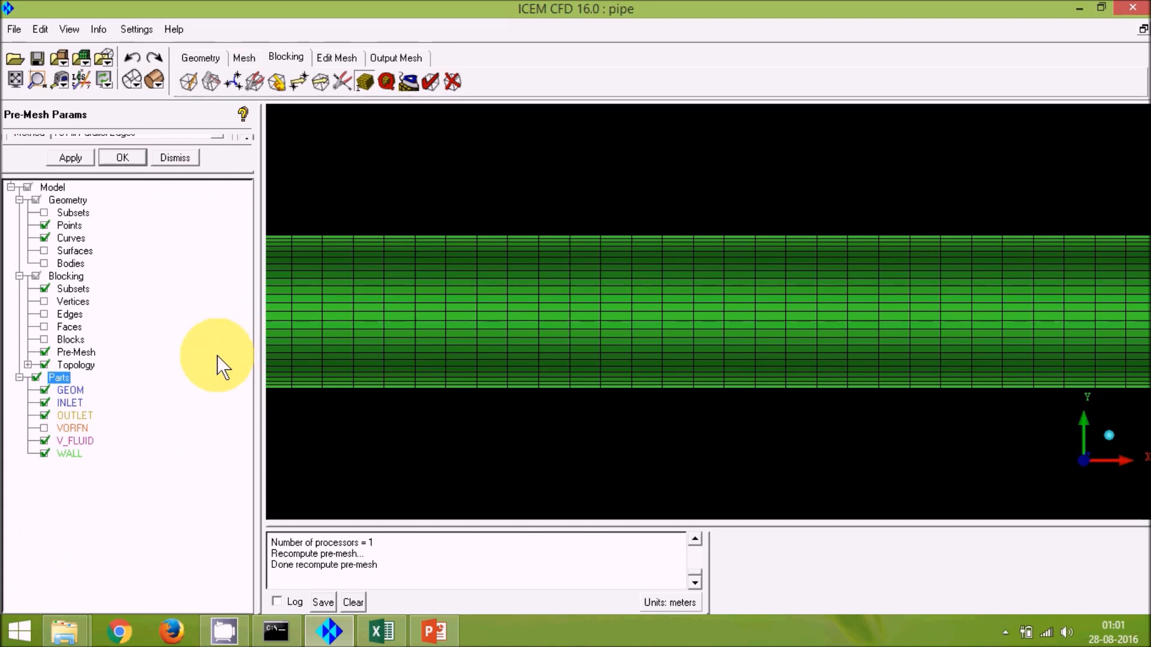
{"action": "scroll", "coordinate": [558, 327], "scroll_direction": "down", "scroll_amount": 2}
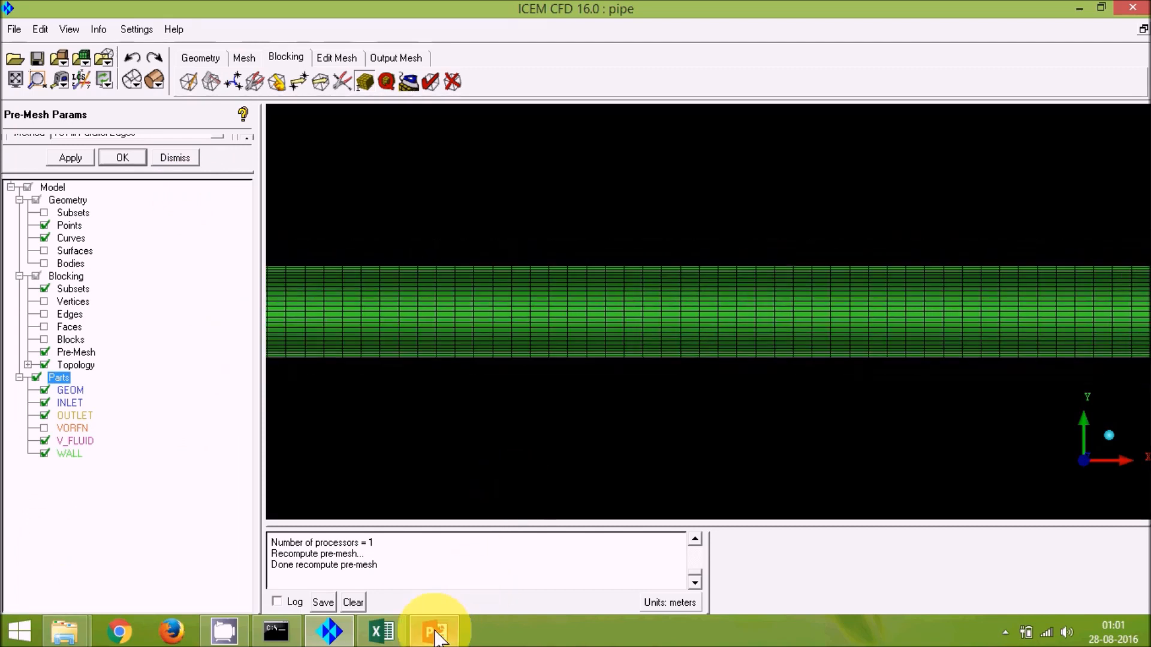
{"action": "left_click", "coordinate": [435, 637]}
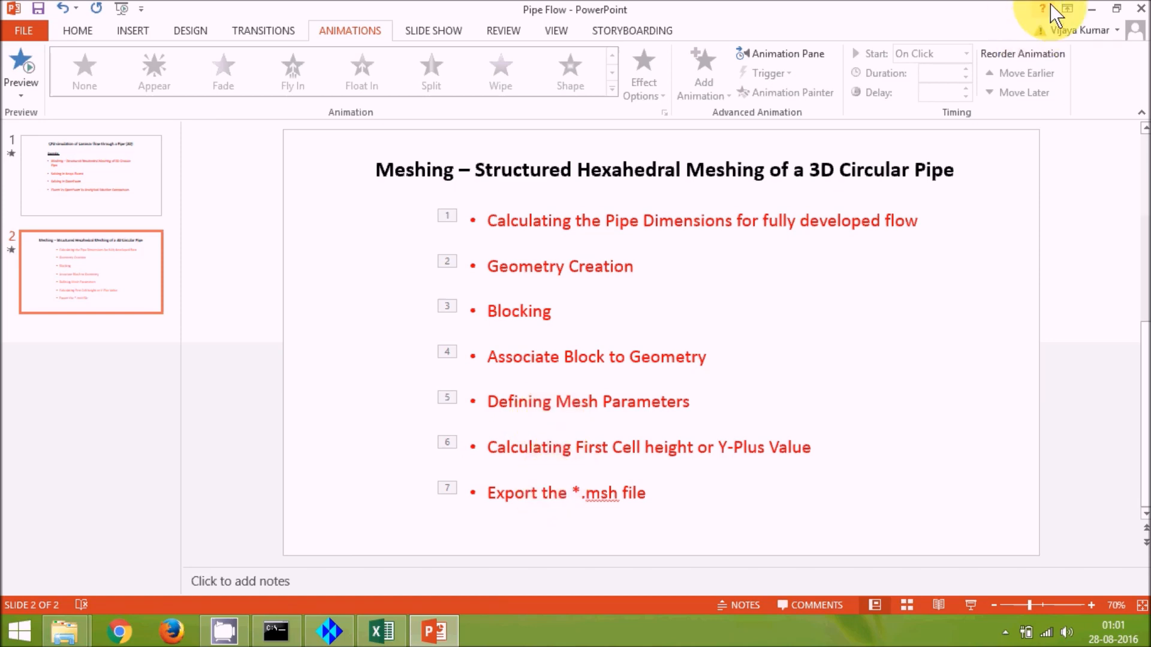
{"action": "left_click", "coordinate": [1092, 9]}
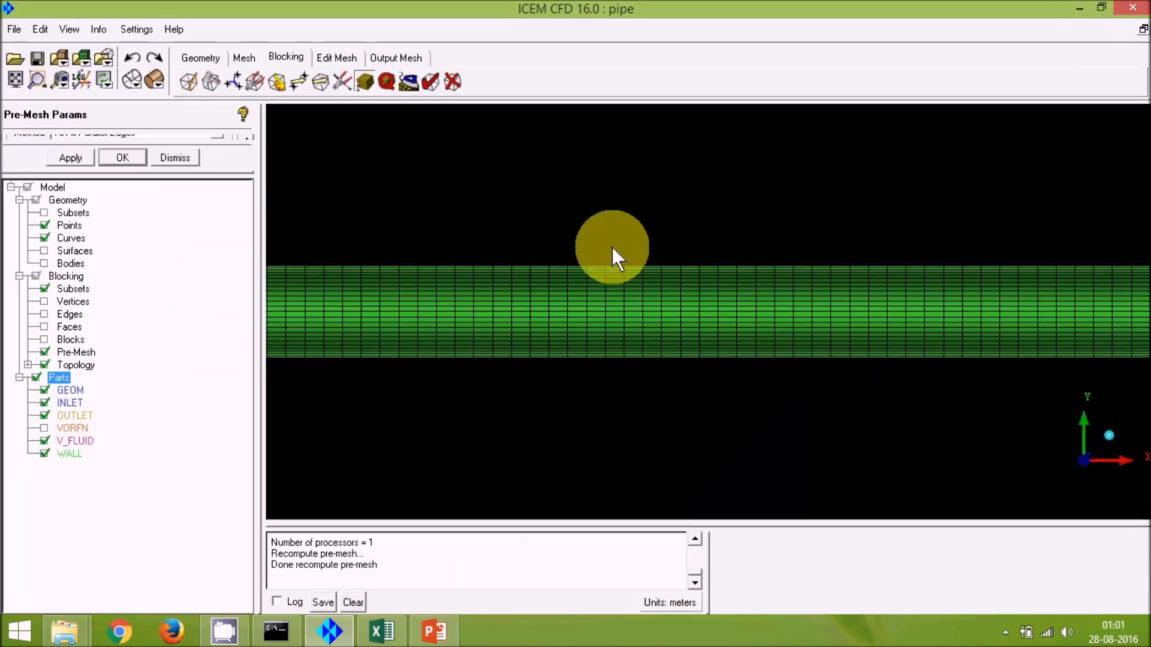
Step: Convert the pre-mesh to an unstructured mesh and expand the Mesh branch in the model tree
{"action": "right_click", "coordinate": [71, 351]}
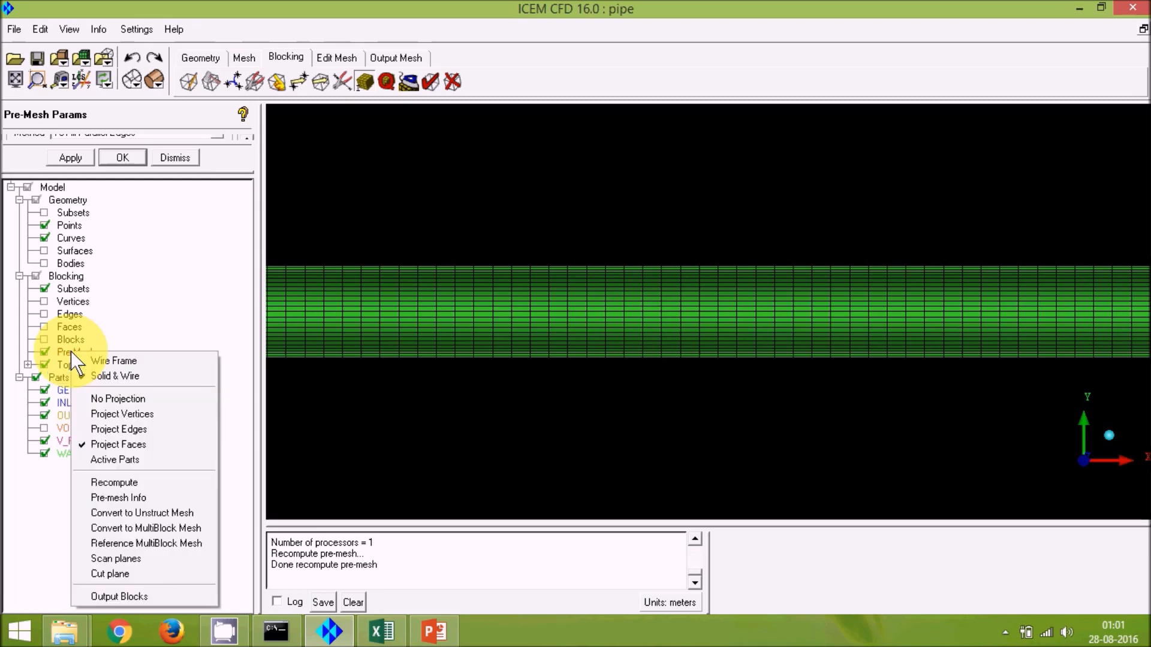
{"action": "left_click", "coordinate": [192, 515]}
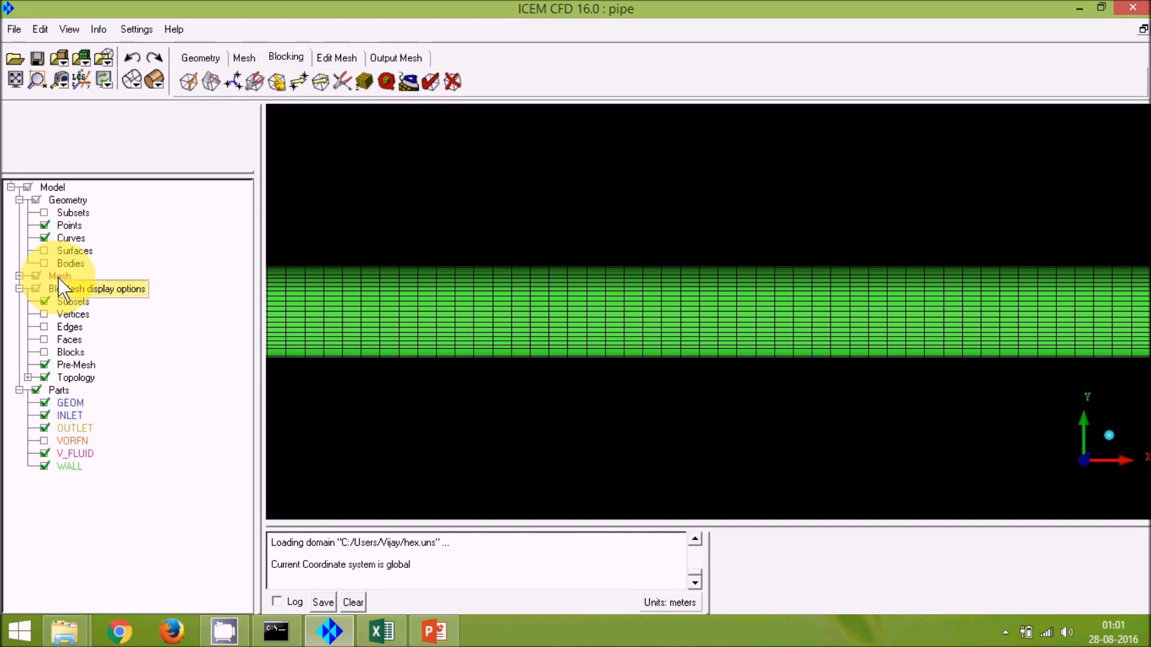
{"action": "left_click", "coordinate": [19, 276]}
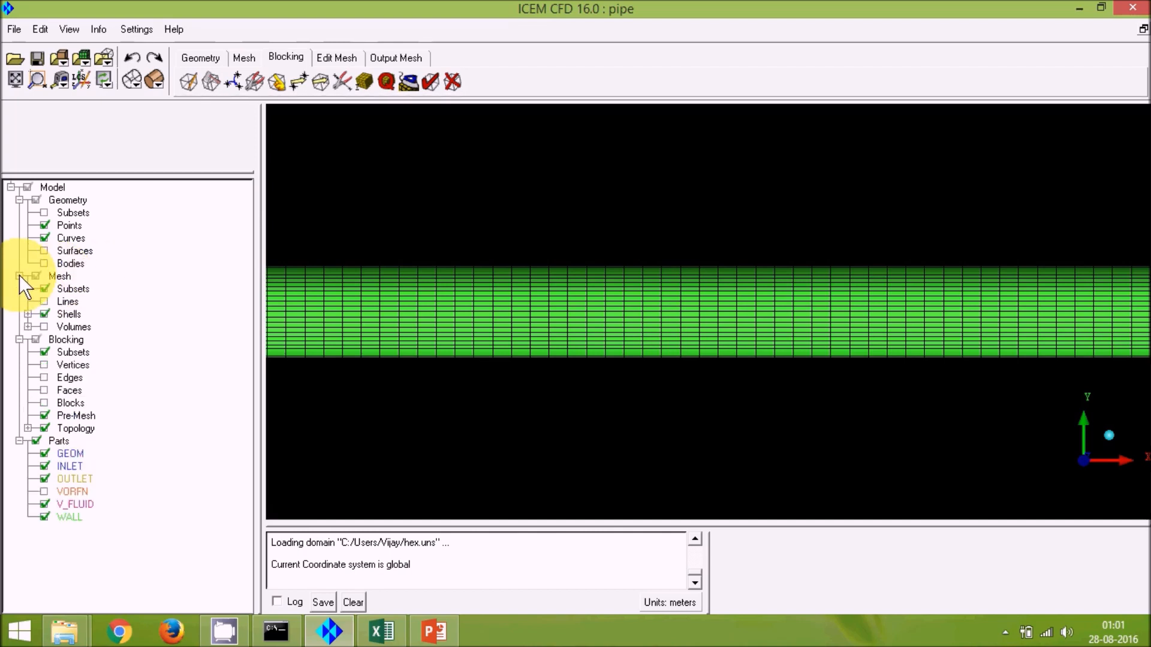
{"action": "left_click", "coordinate": [19, 276]}
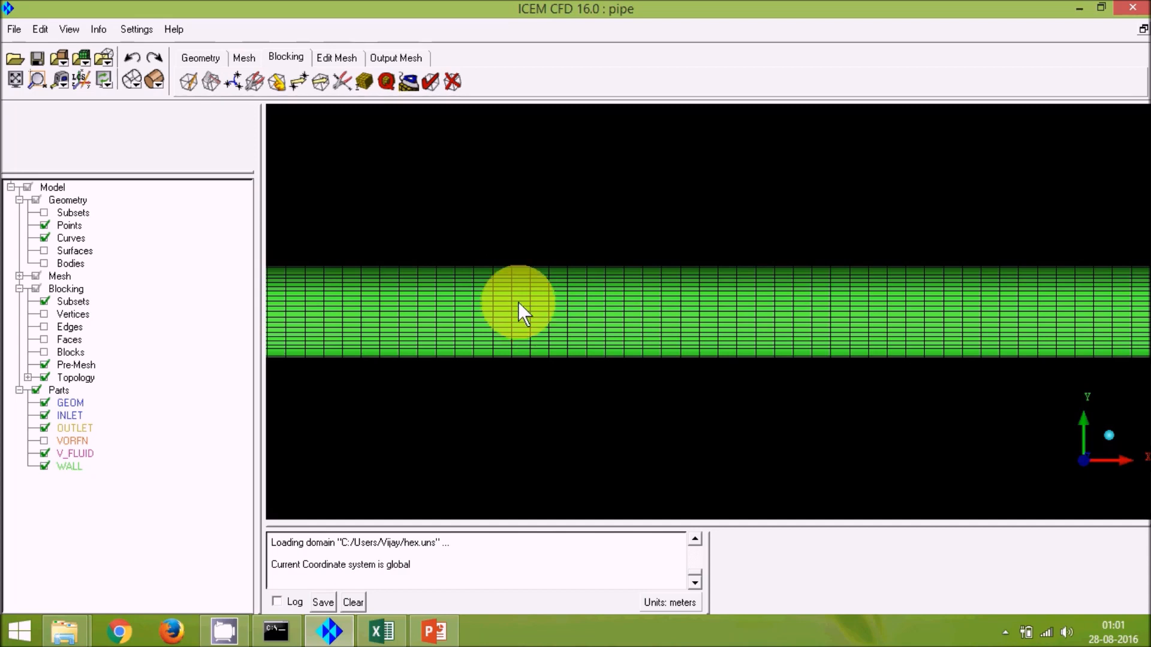
{"action": "scroll", "coordinate": [518, 301], "scroll_direction": "up", "scroll_amount": 1}
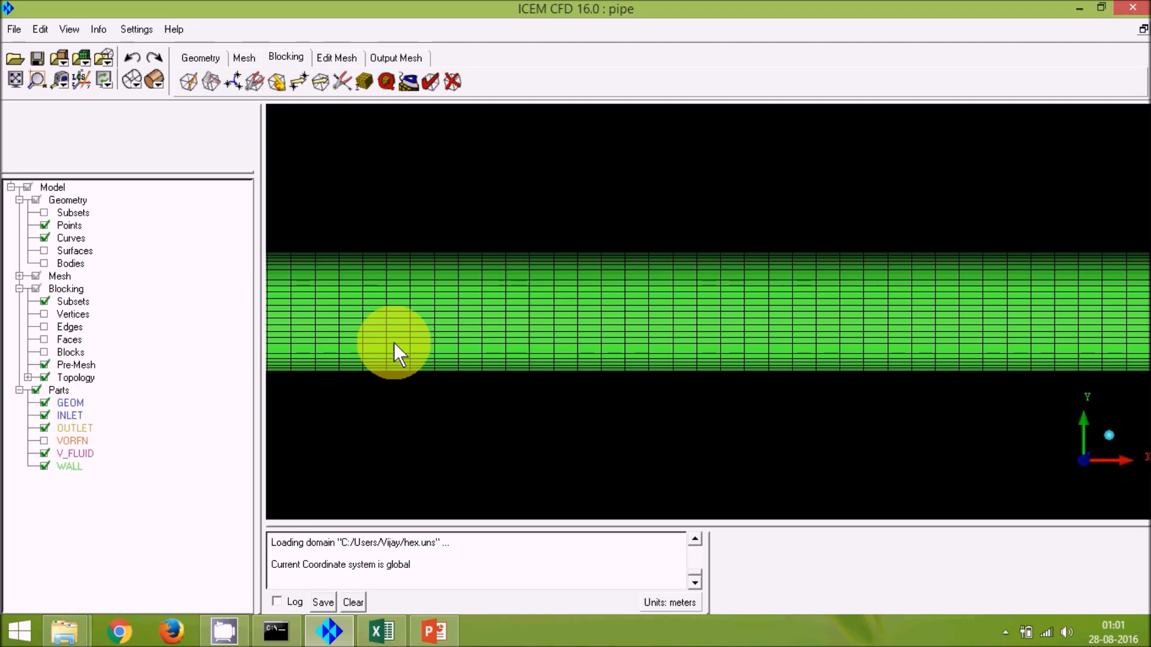
{"action": "left_click", "coordinate": [19, 276]}
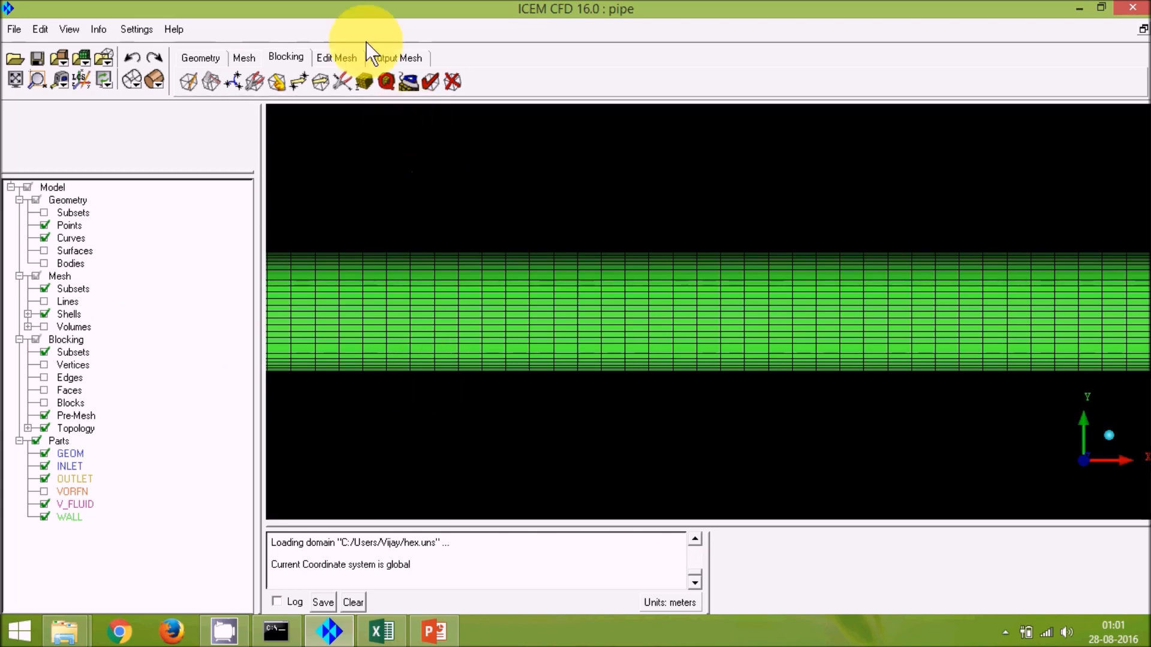
Step: Set the output solver to ANSYS Fluent in the solver setup
{"action": "left_click", "coordinate": [401, 52]}
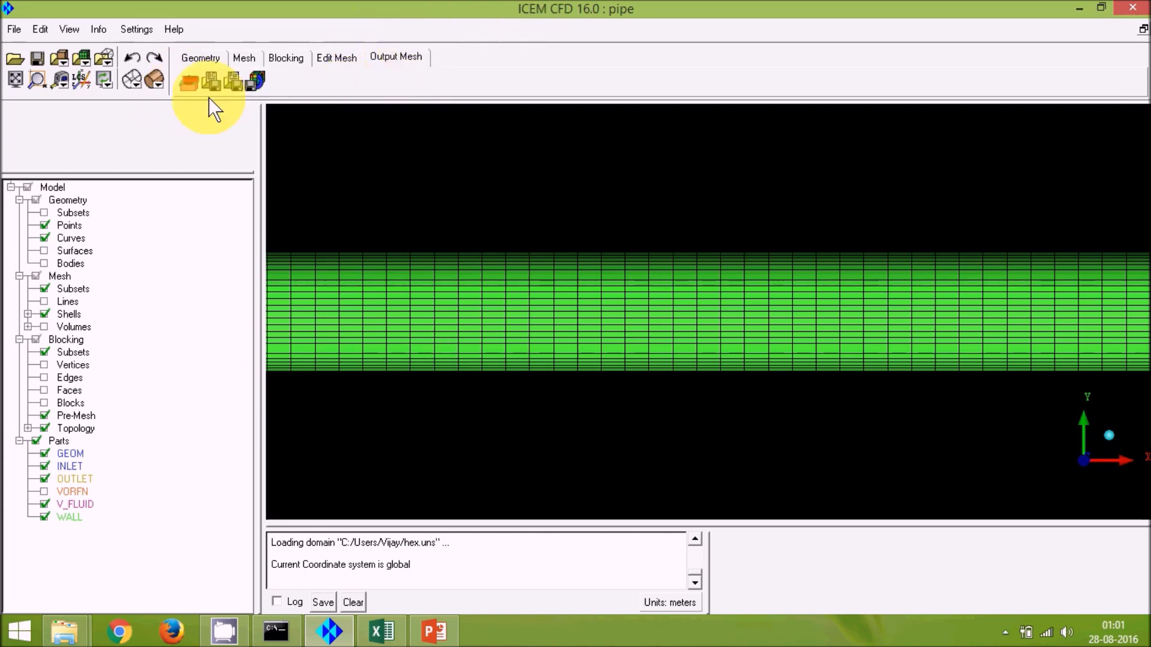
{"action": "left_click", "coordinate": [189, 82]}
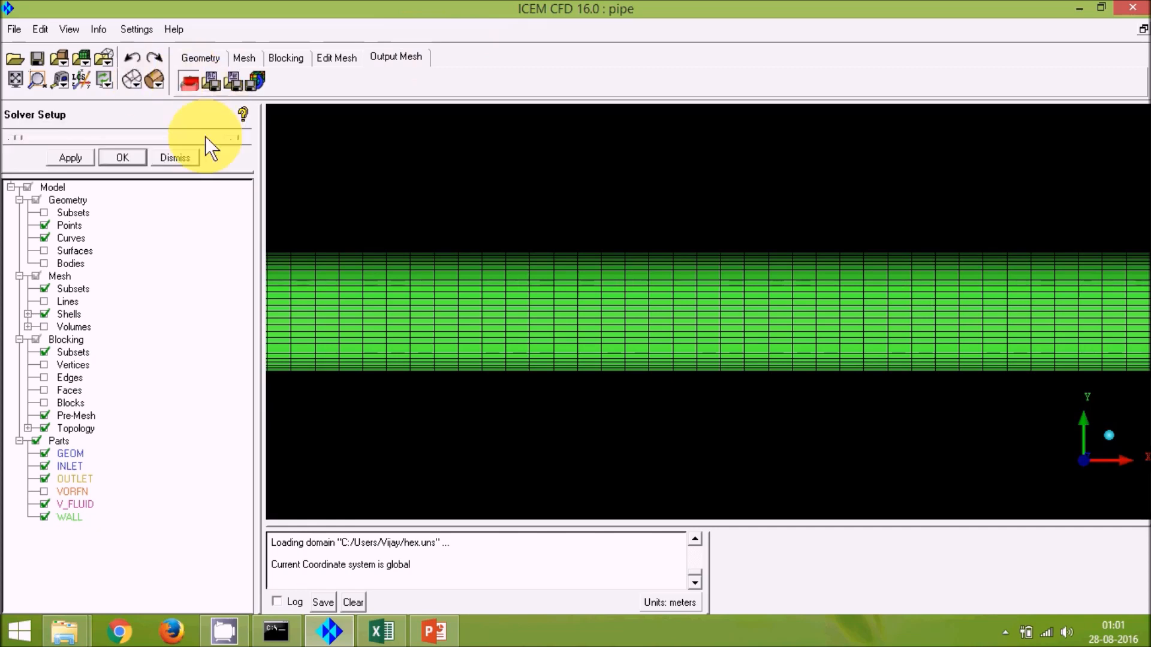
{"action": "left_click_drag", "start_coordinate": [163, 174], "coordinate": [210, 390]}
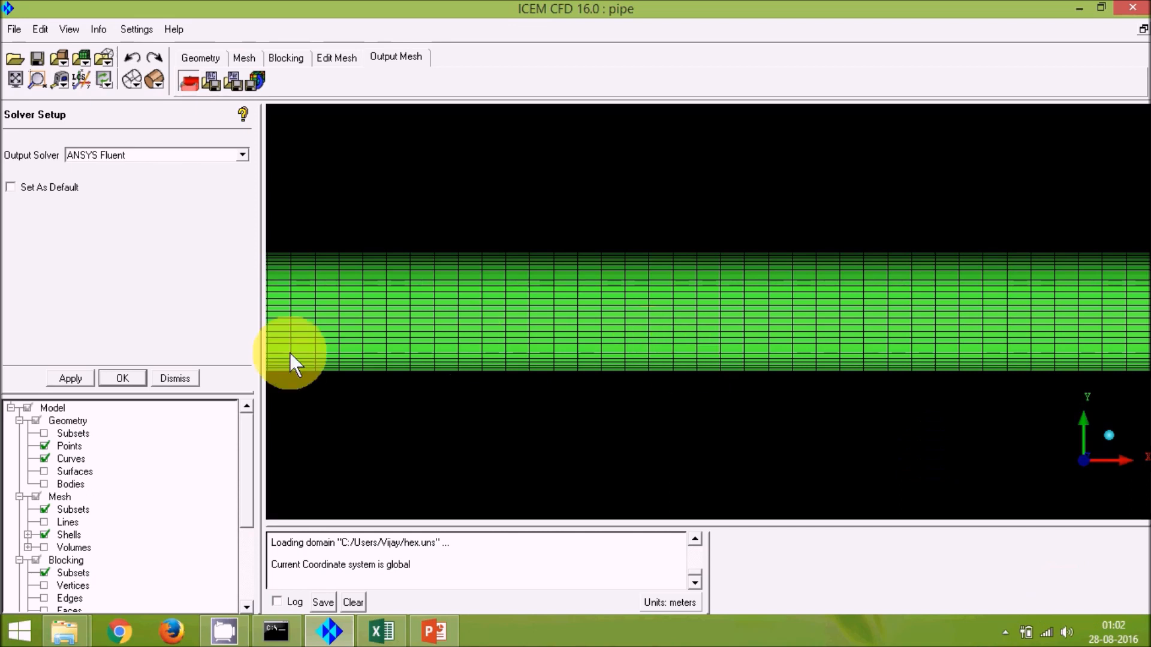
{"action": "left_click", "coordinate": [88, 376]}
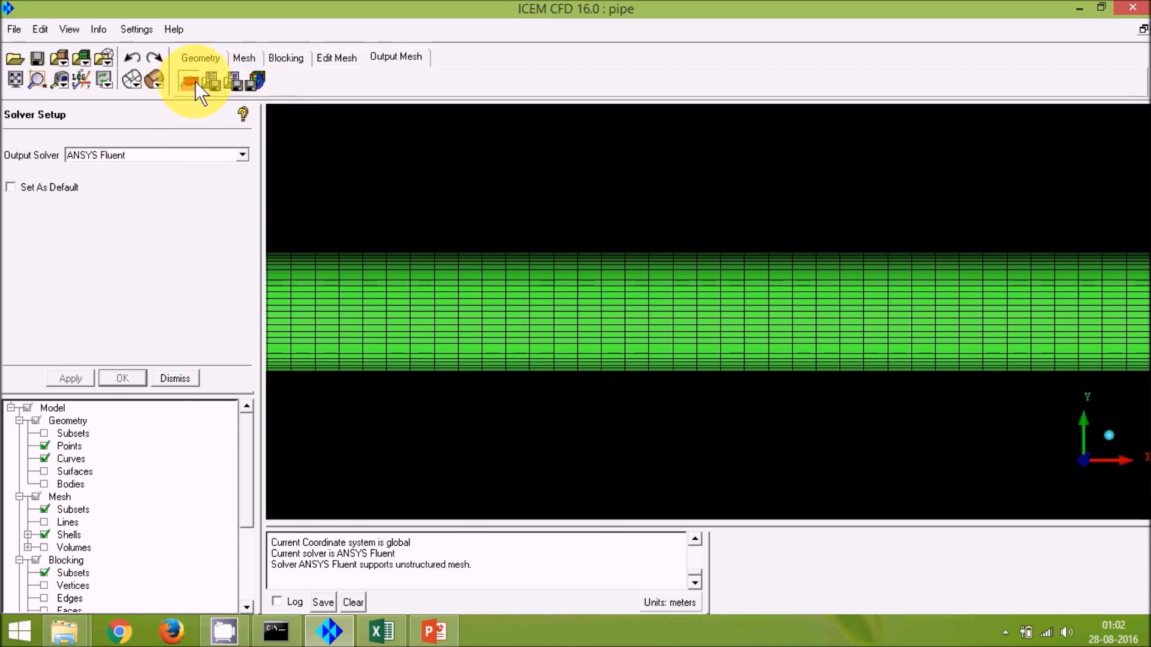
Step: Start writing the Fluent input, saving the pipe.fluentAnsys boundary attribute file and the current project, and pick the unstructured domain
{"action": "left_click", "coordinate": [257, 81]}
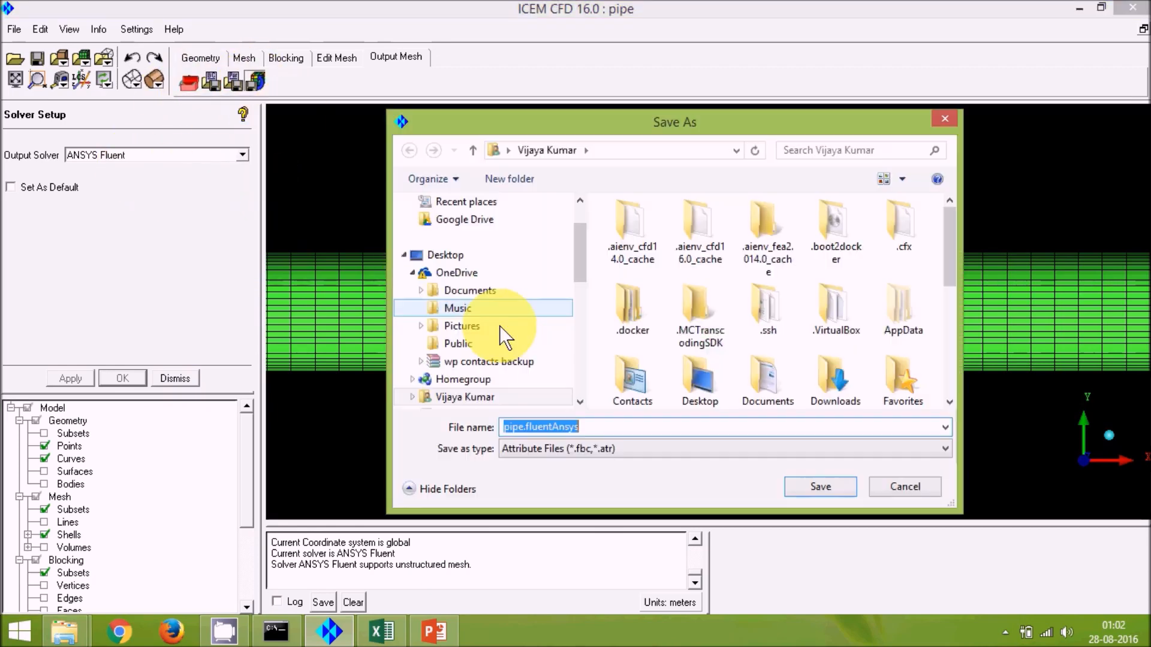
{"action": "left_click", "coordinate": [836, 486]}
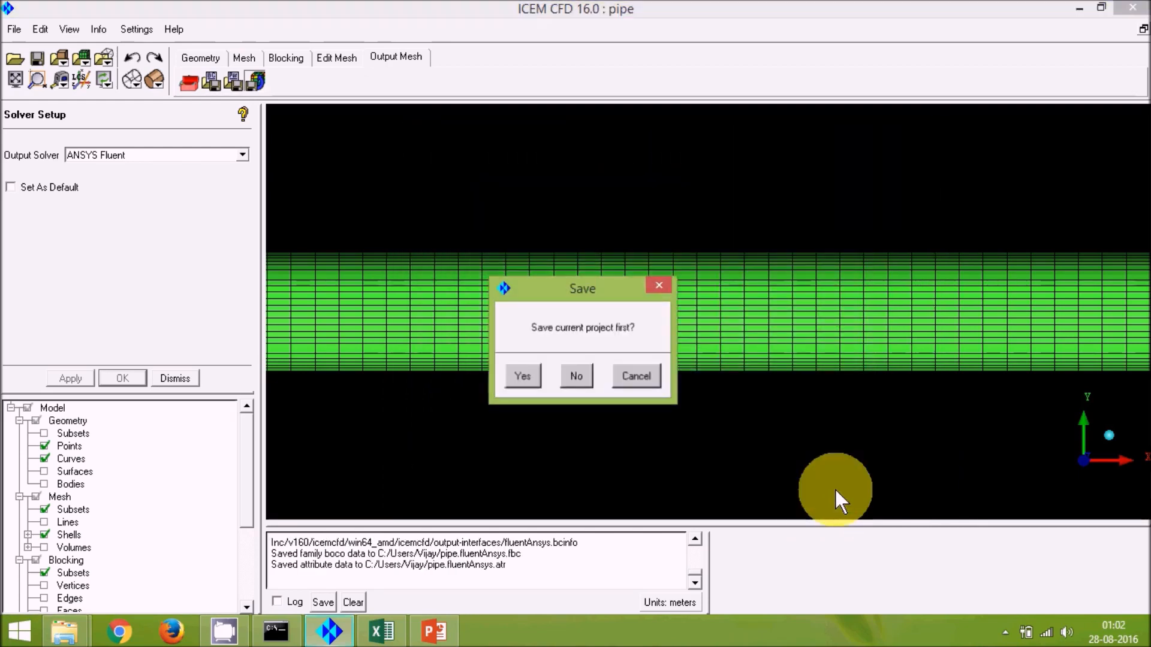
{"action": "left_click", "coordinate": [523, 376]}
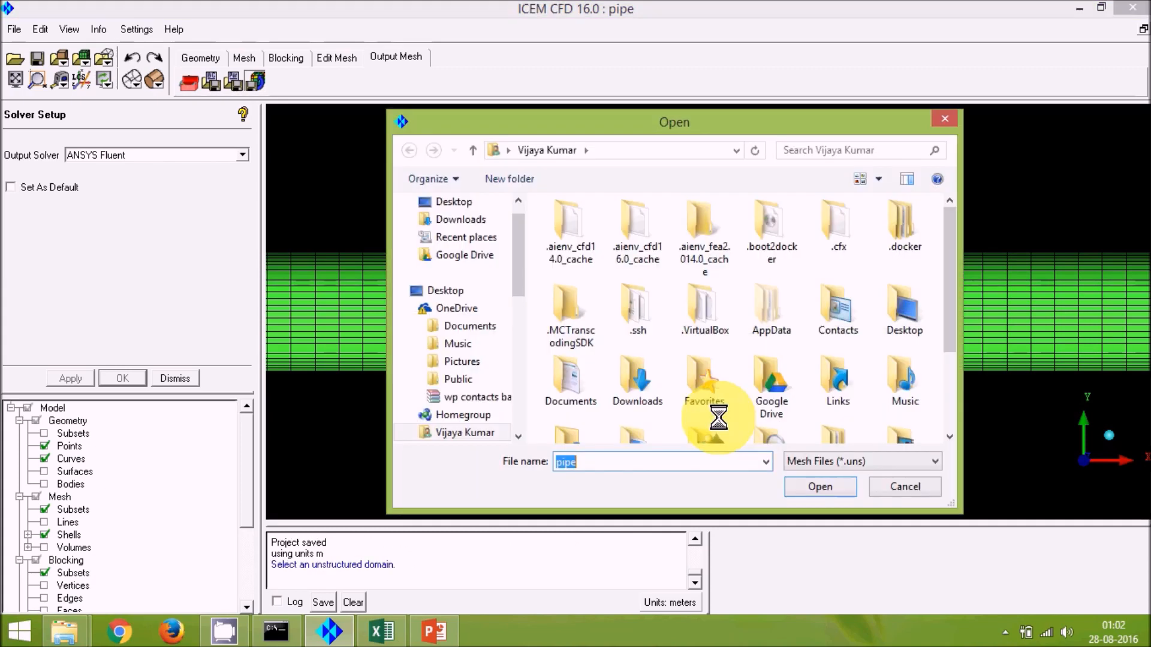
{"action": "left_click", "coordinate": [817, 486]}
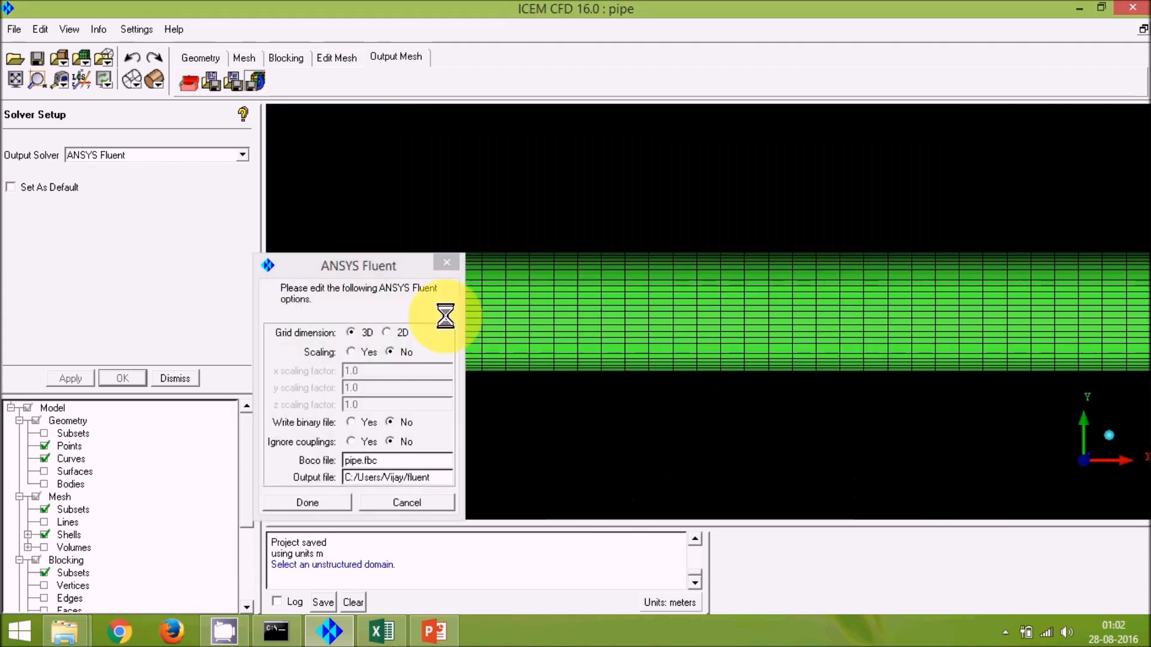
Step: Name the Fluent output file PipeFlow in the user folder and write the mesh
{"action": "left_click_drag", "start_coordinate": [365, 267], "coordinate": [534, 143]}
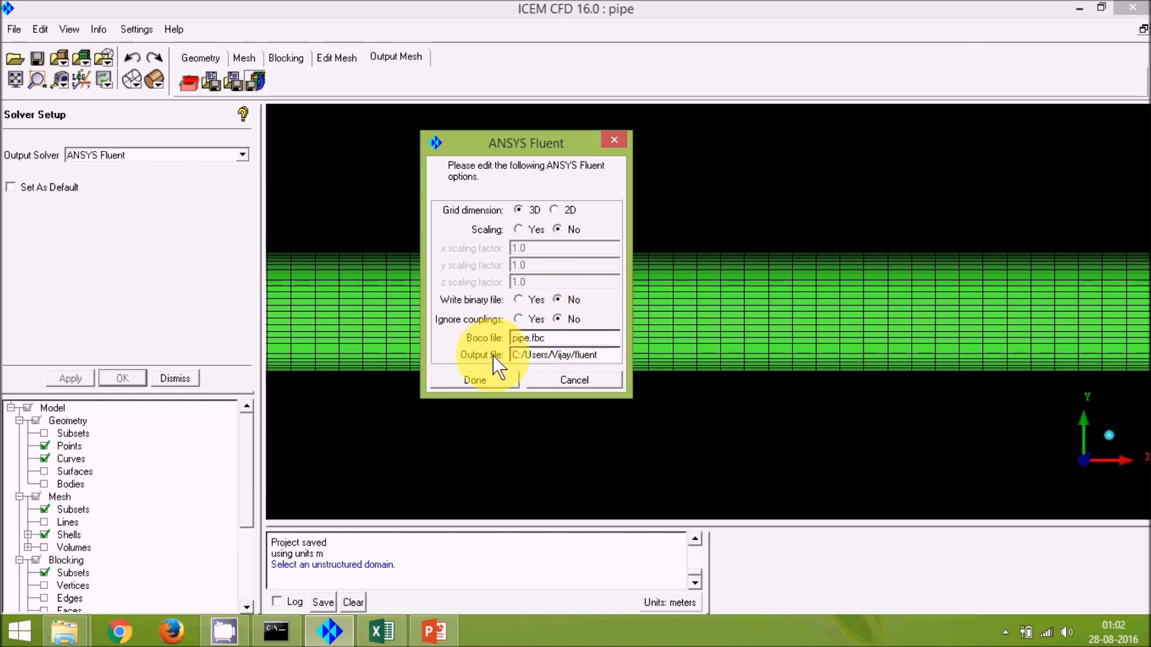
{"action": "left_click", "coordinate": [612, 355]}
{"action": "left_click", "coordinate": [602, 359]}
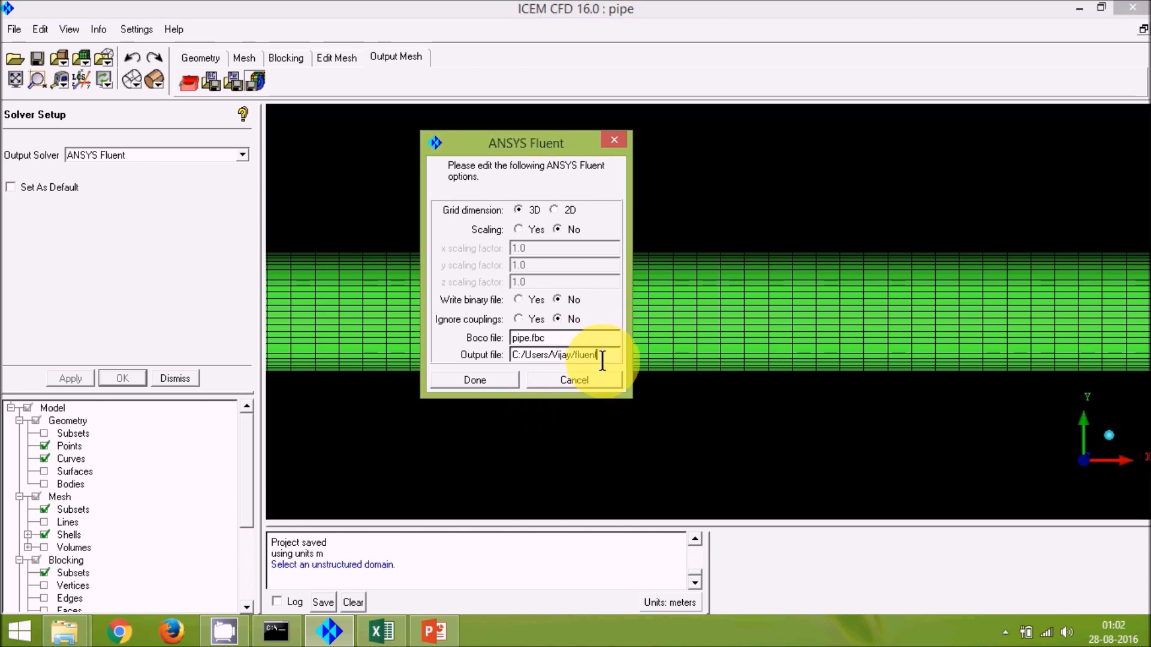
{"action": "key", "text": "BackSpace"}
{"action": "key", "text": "BackSpace"}
{"action": "key", "text": "BackSpace"}
{"action": "key", "text": "BackSpace"}
{"action": "key", "text": "BackSpace"}
{"action": "key", "text": "BackSpace"}
{"action": "type", "text": "PipeFlow"}
{"action": "left_click", "coordinate": [494, 383]}
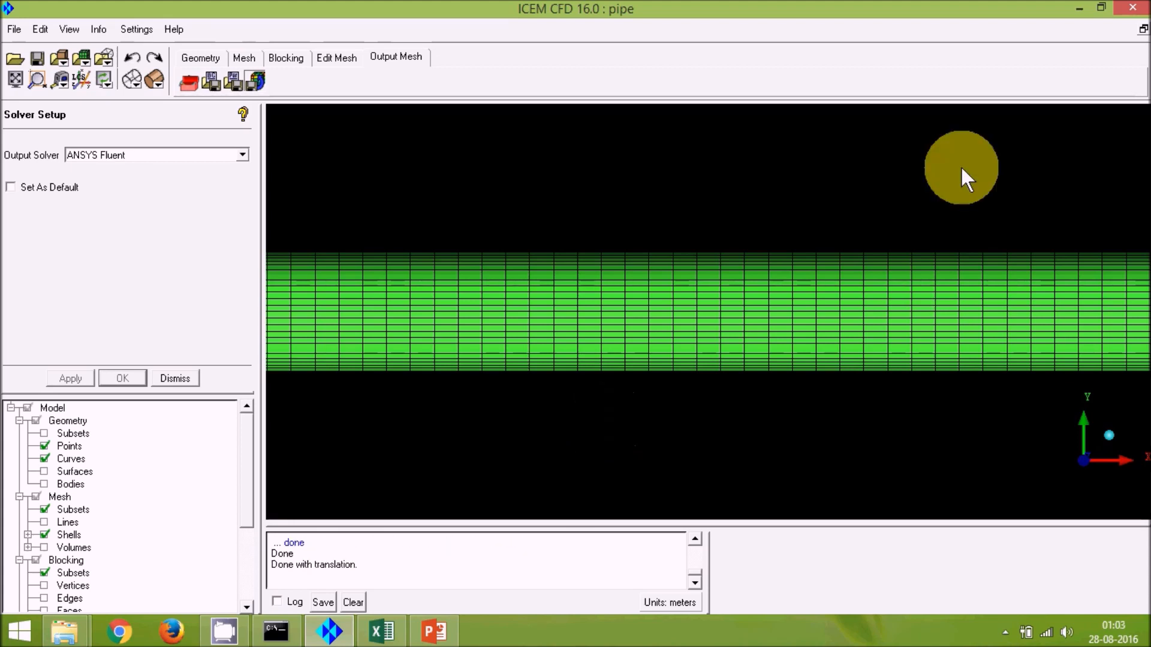
Step: Locate the exported PipeFlow mesh file in the user folder and open it to check its contents
{"action": "left_click", "coordinate": [1081, 6]}
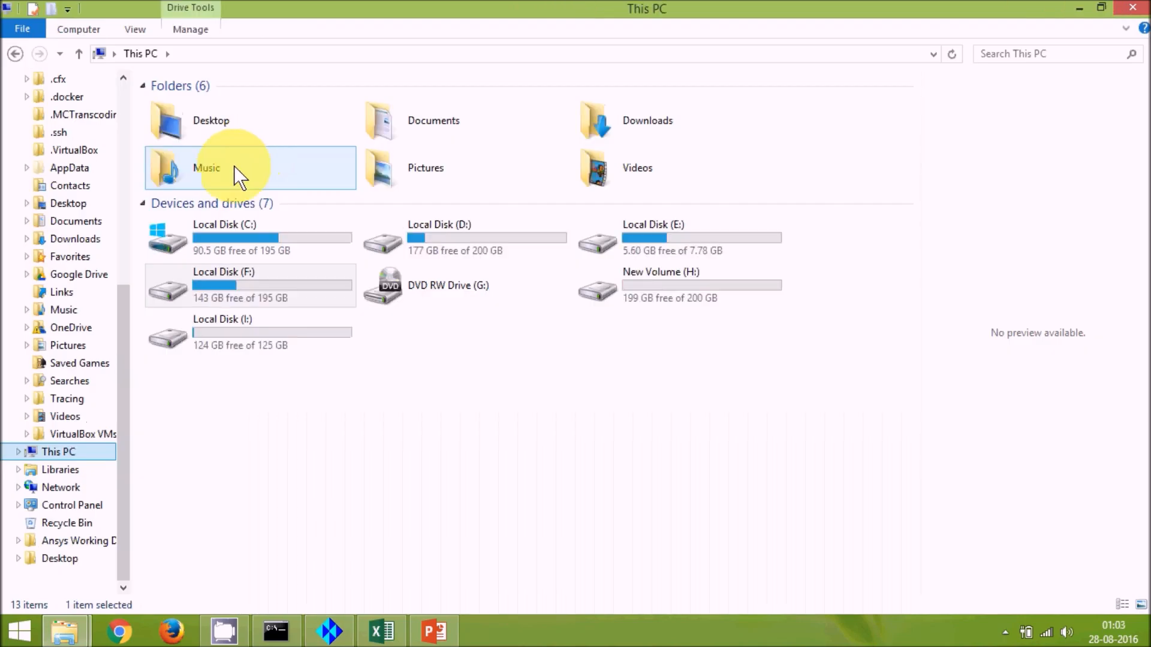
{"action": "double_click", "coordinate": [250, 240]}
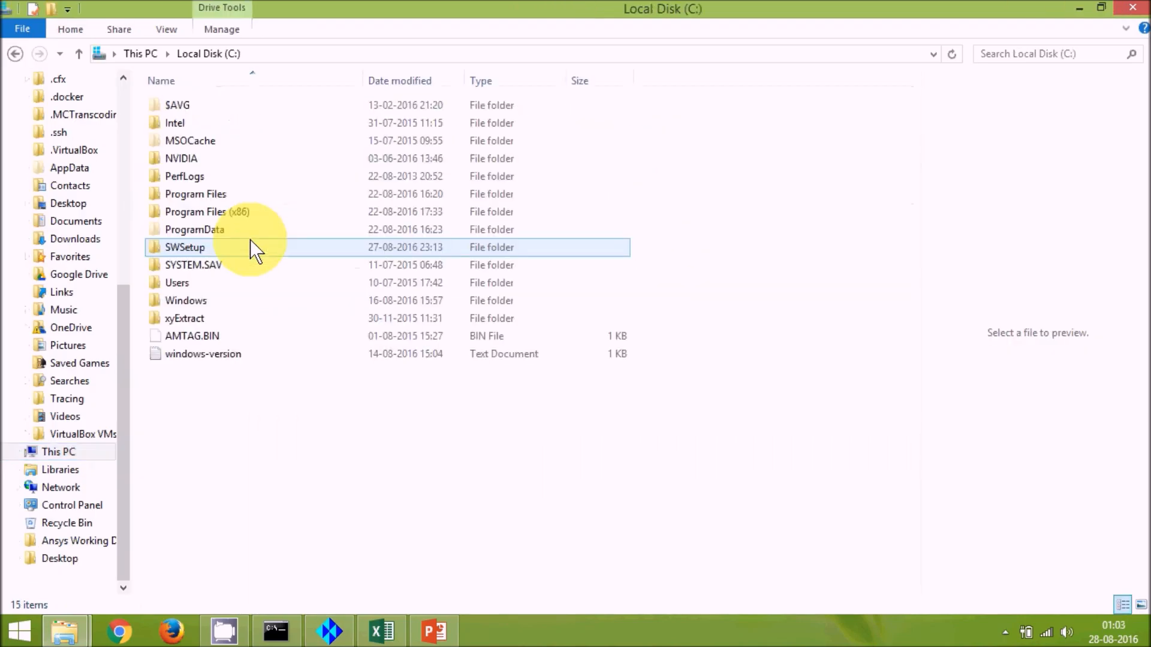
{"action": "double_click", "coordinate": [203, 282]}
{"action": "double_click", "coordinate": [174, 141]}
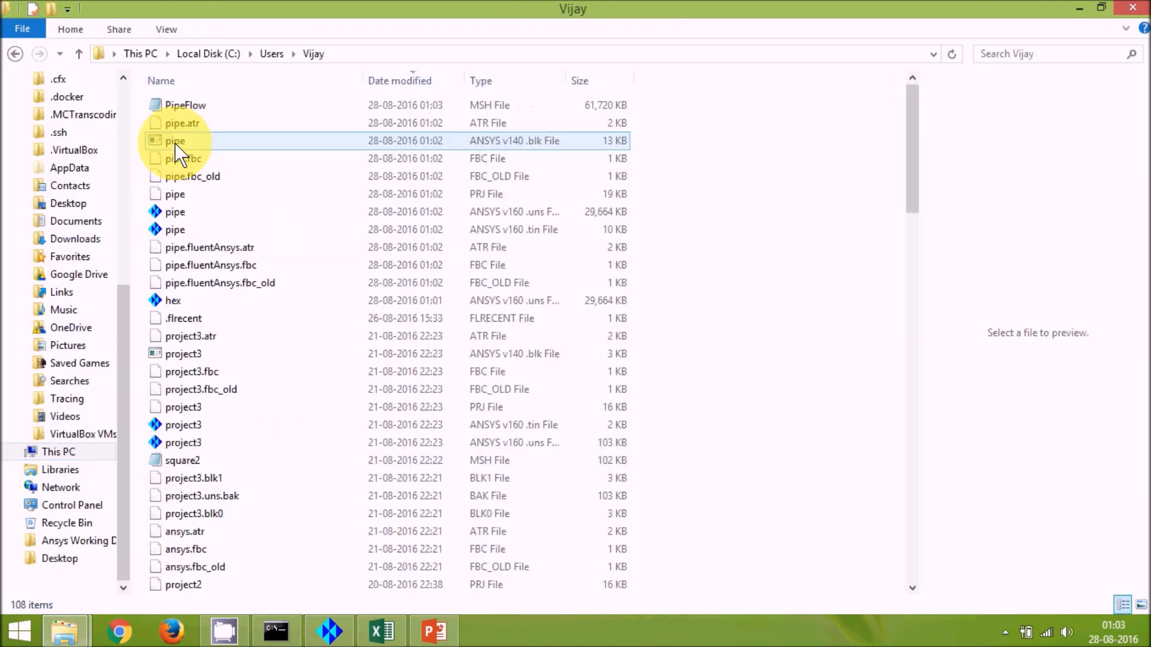
{"action": "left_click", "coordinate": [215, 107]}
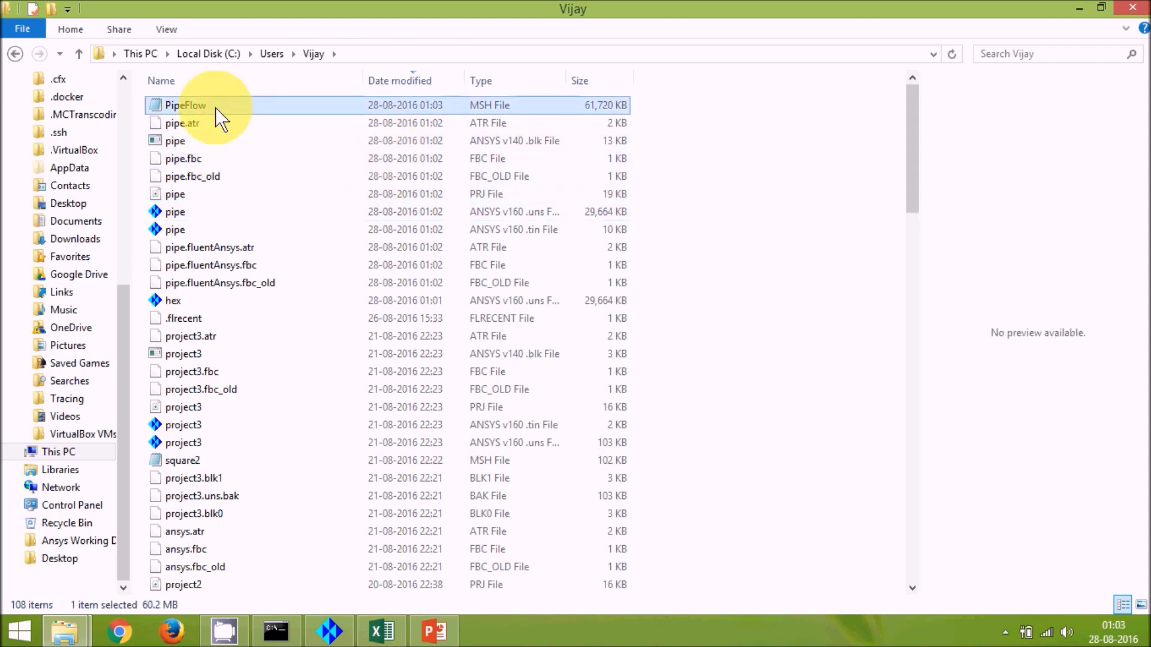
{"action": "double_click", "coordinate": [214, 108]}
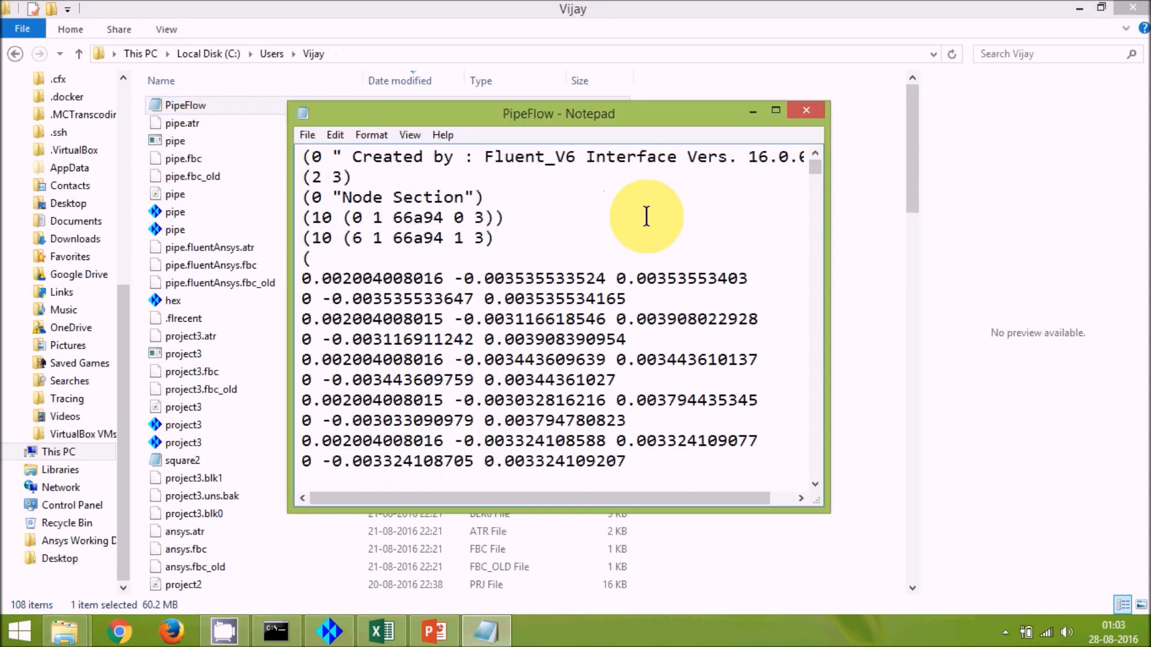
{"action": "left_click", "coordinate": [797, 114]}
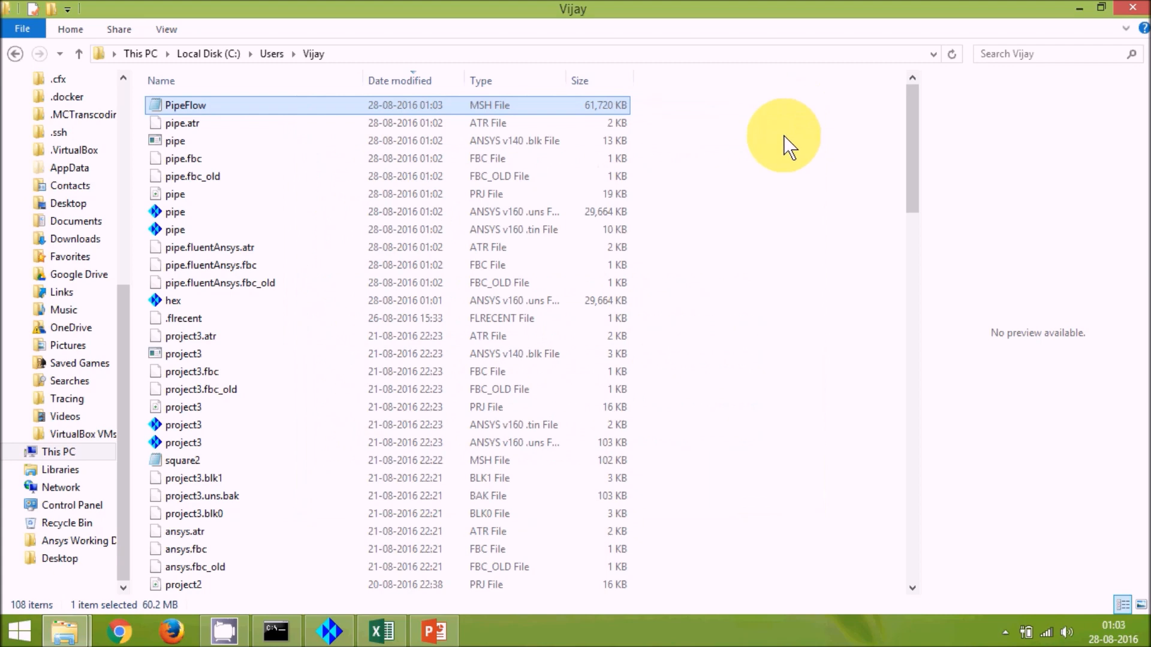